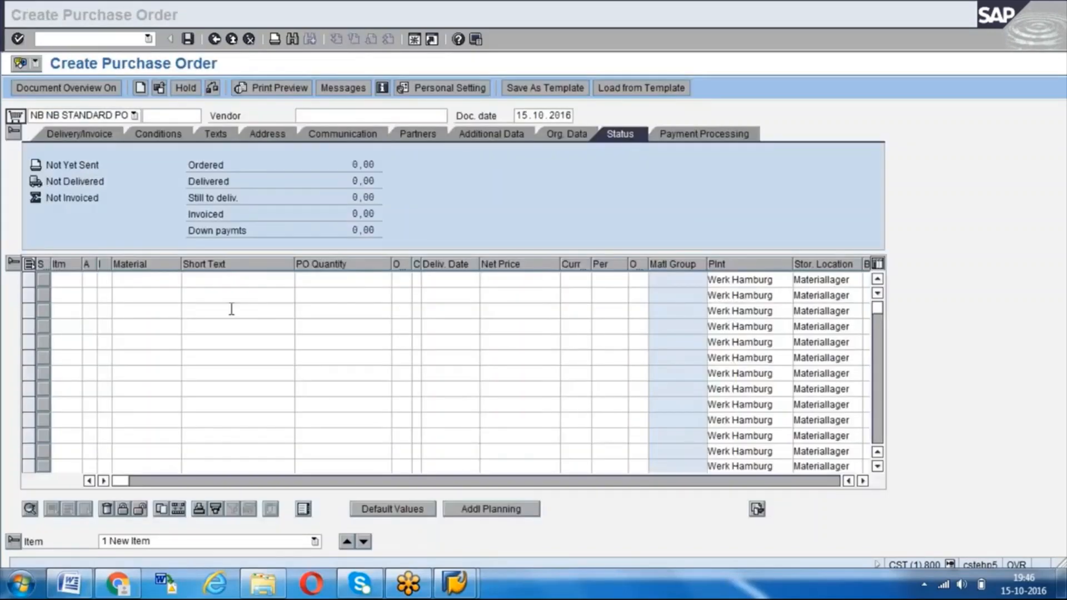
- Start a vendor search for the purchase order, restricted to purchasing organization 1000
left_click(331, 115)
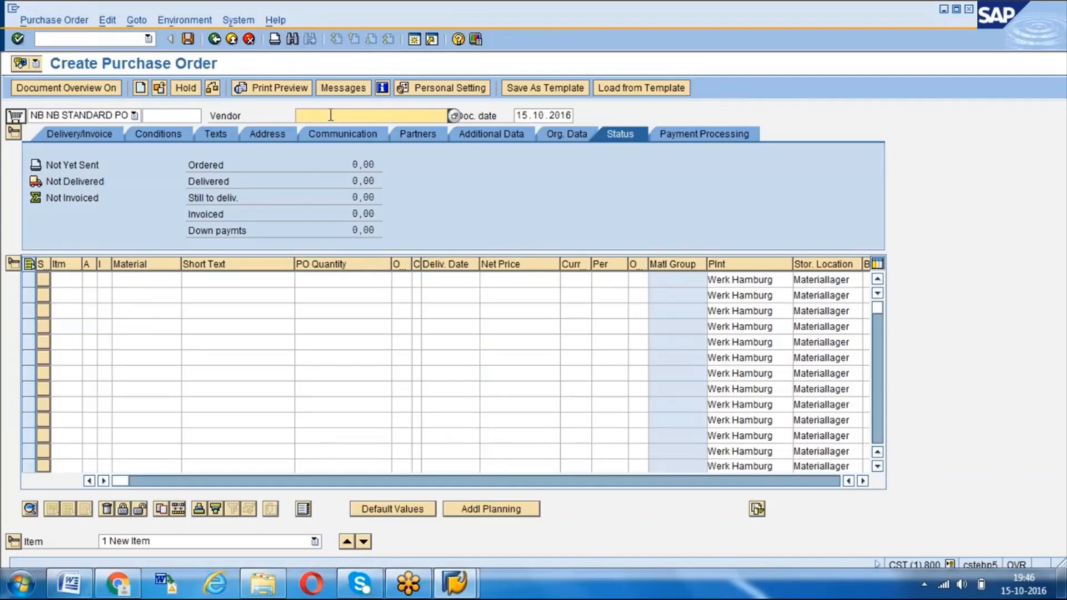
key("F4")
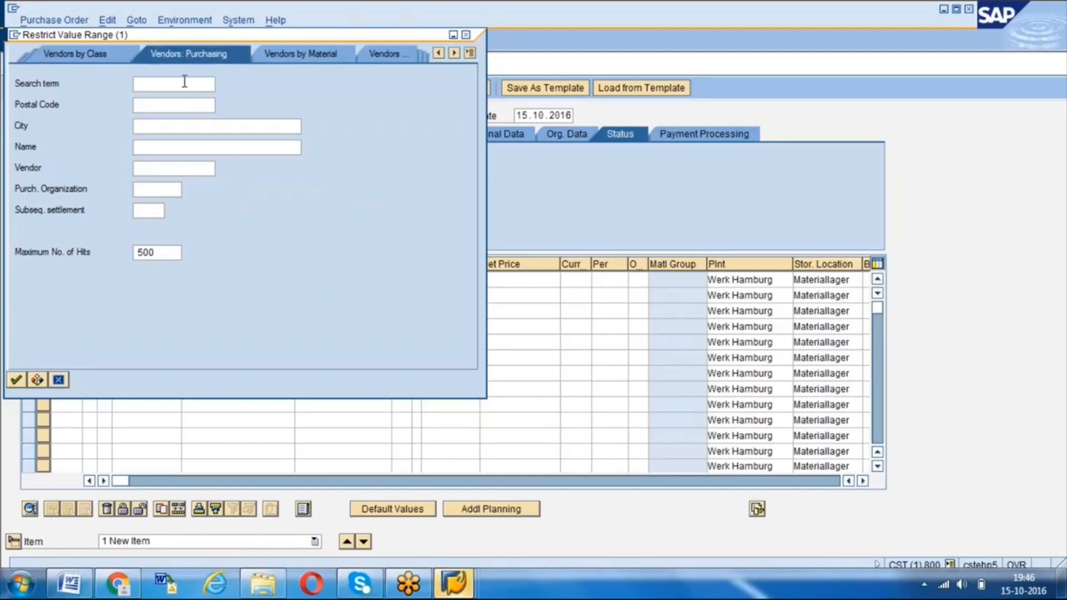
left_click(171, 191)
type("1000")
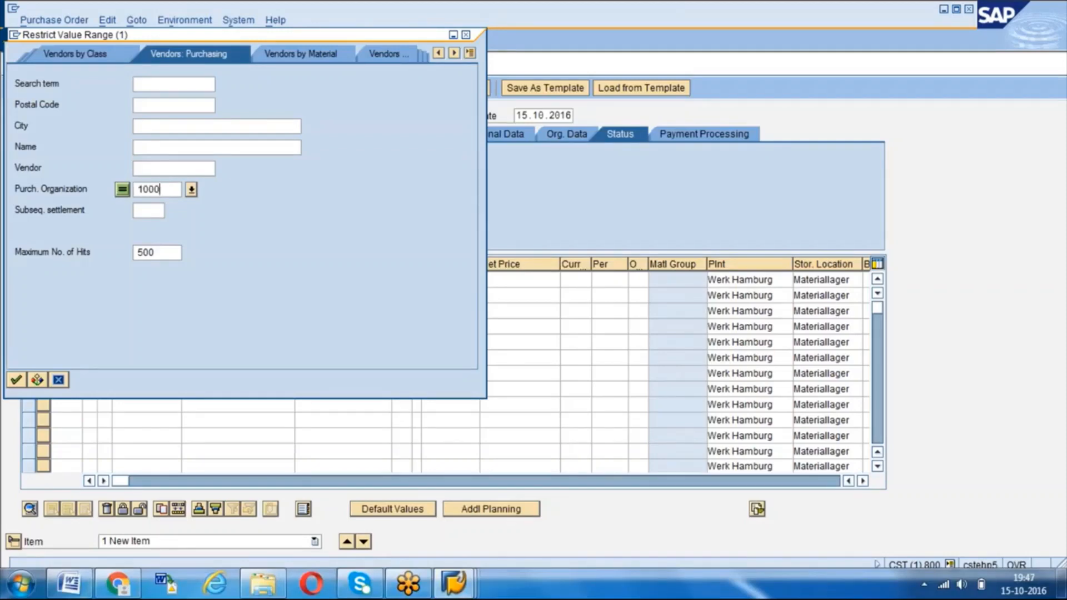
- Restrict the vendor search to the city visakhapatnam and adopt Ganesh Exports as the purchase order's vendor
left_click(162, 169)
left_click(179, 127)
left_click(178, 108)
left_click(163, 87)
left_click(162, 127)
type("visakh")
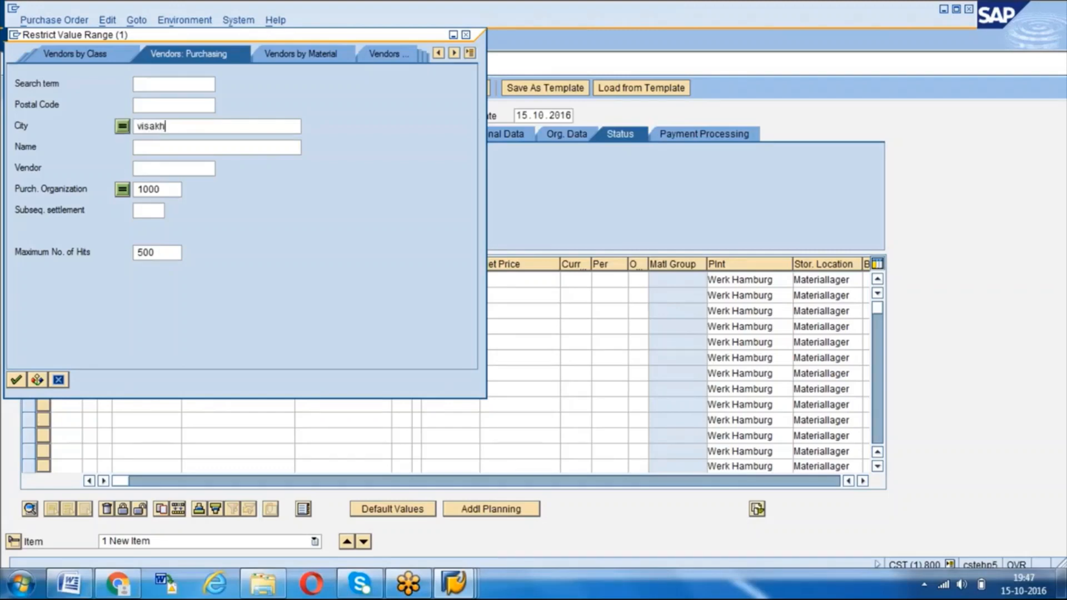
type("apatnam")
key("Return")
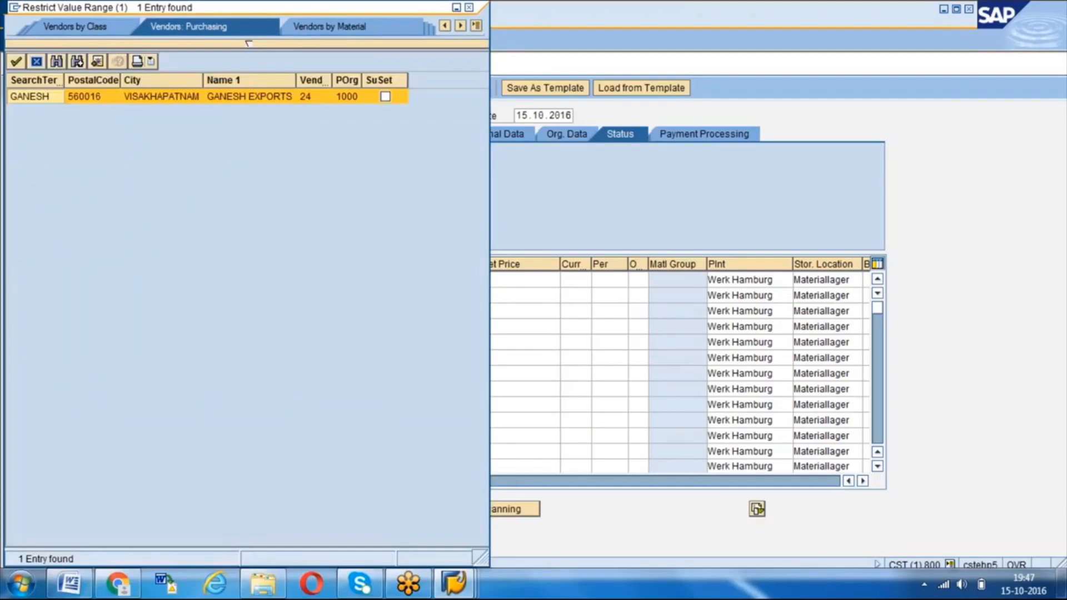
double_click(158, 98)
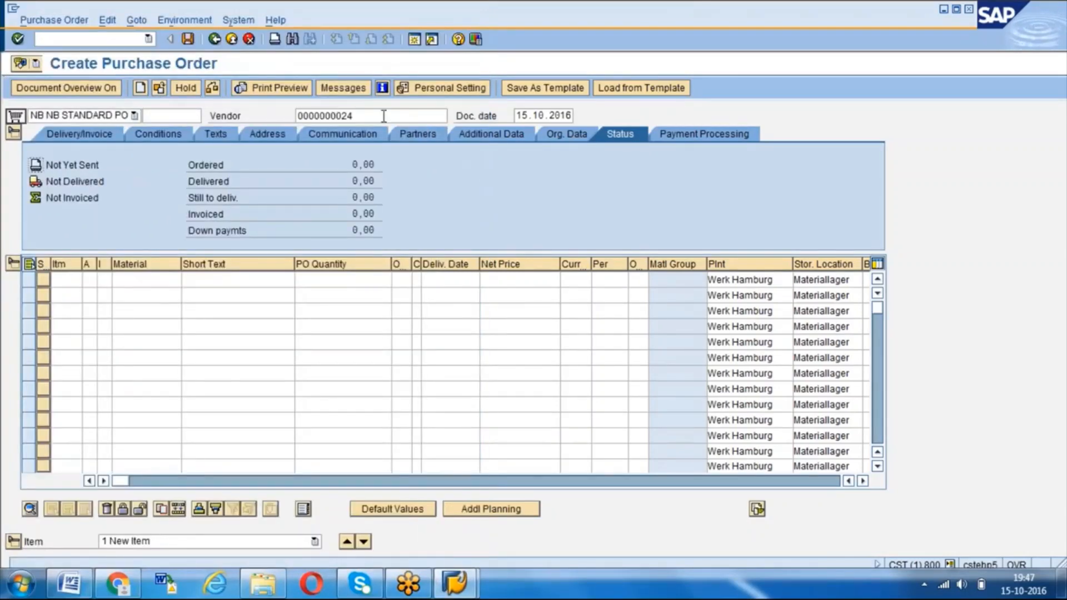
- Start a material search for the first item using Plant Material by Description, restricted to plant 1000
left_click(144, 279)
key("F4")
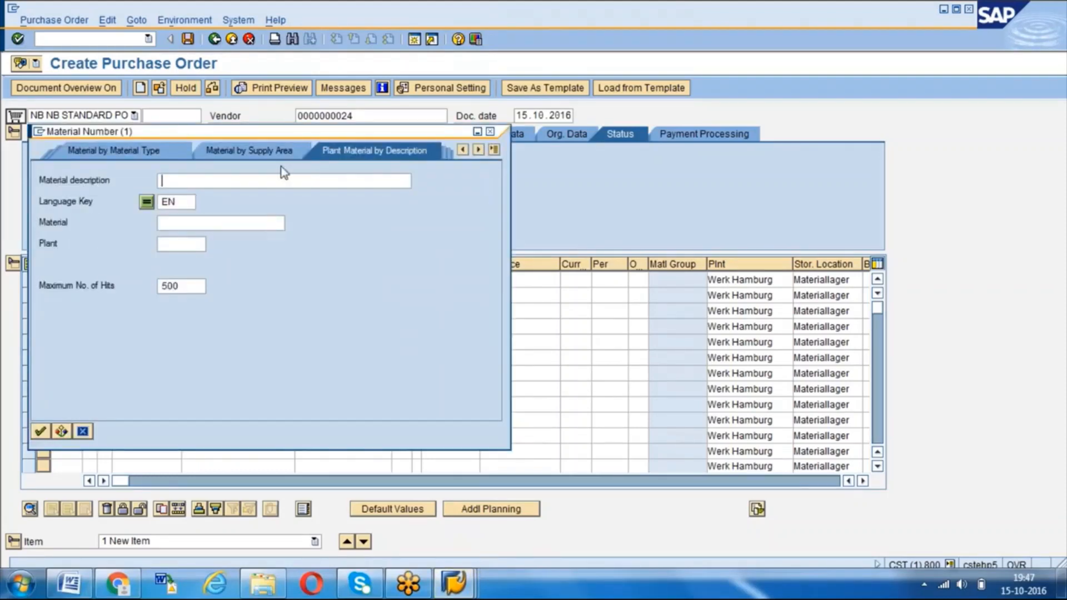
left_click(494, 151)
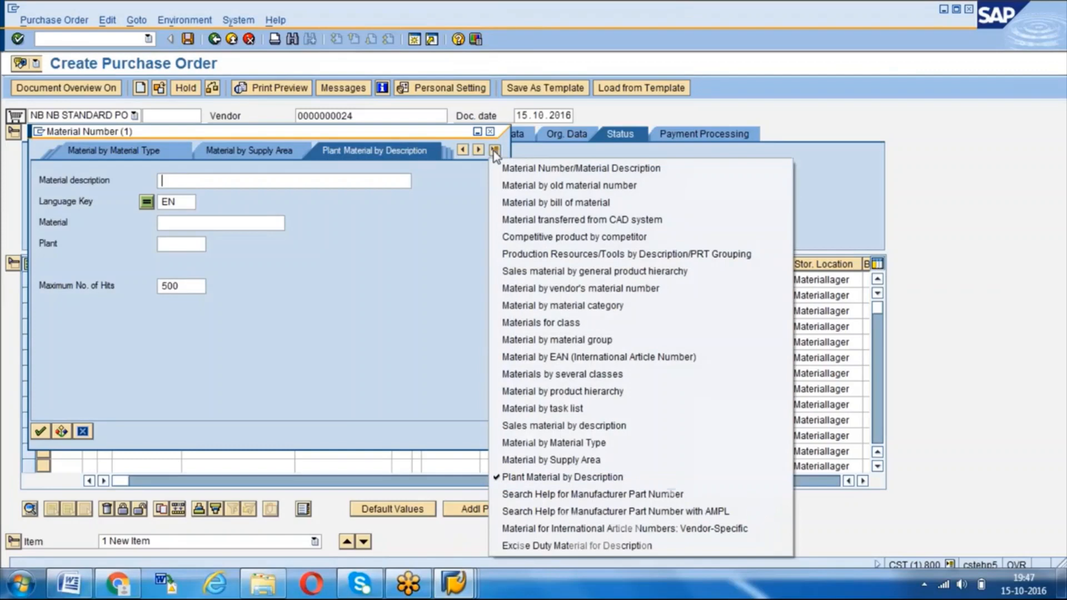
left_click(543, 477)
left_click(200, 244)
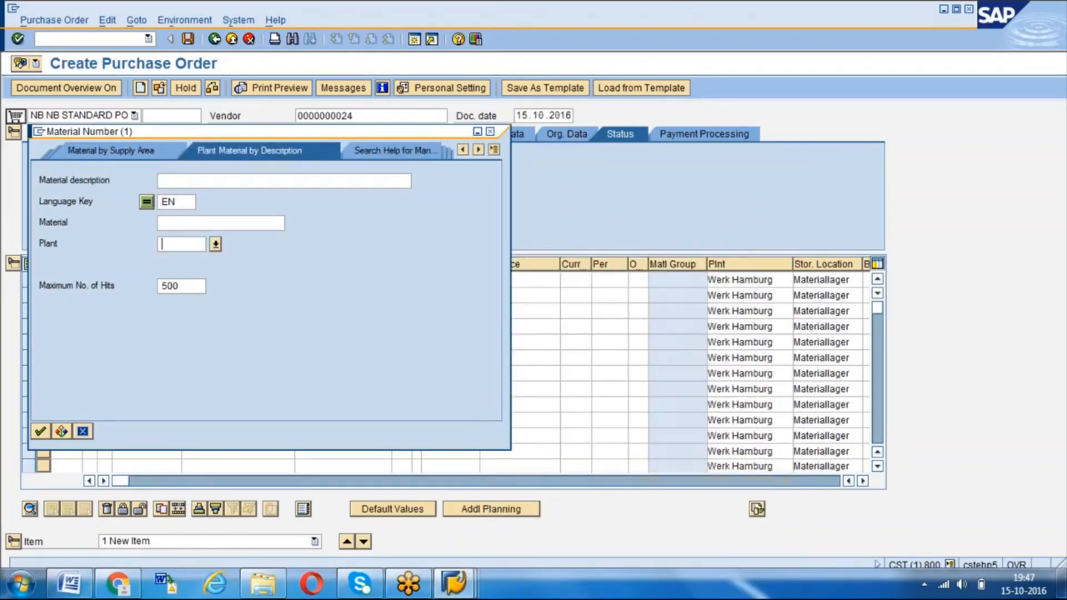
type("1000")
- Search the plant's materials for the description *cement*
left_click(194, 183)
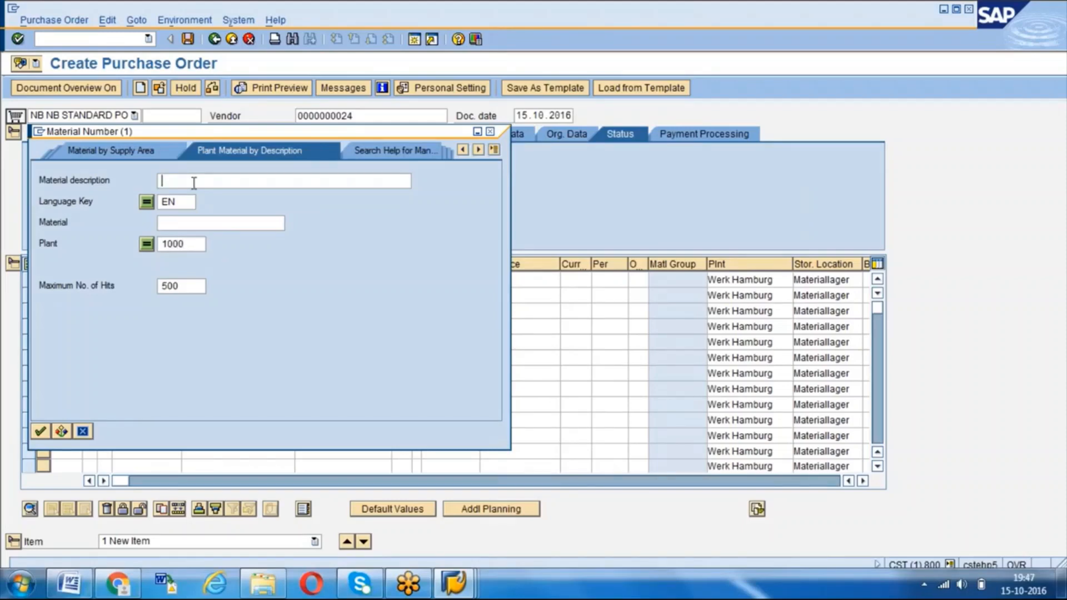
type("*cement*")
key("Return")
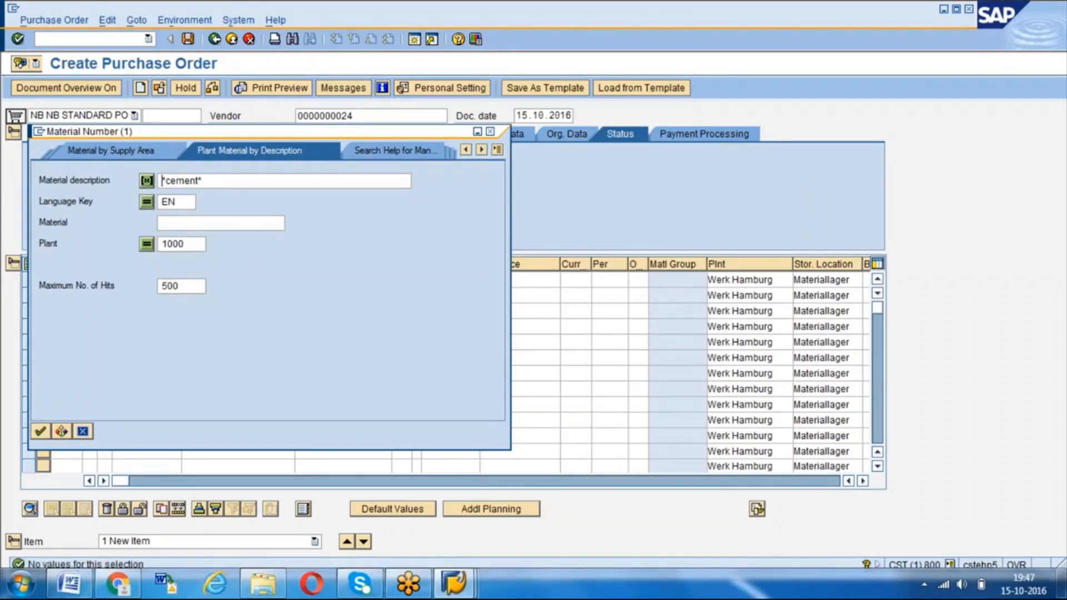
- Search for materials with the description *test* and adopt TEST GASKET, material 100-120, in the first item row
key("Delete")
key("Delete")
key("Delete")
key("Delete")
key("Delete")
key("Delete")
key("Delete")
key("Delete")
type("*test*")
key("Return")
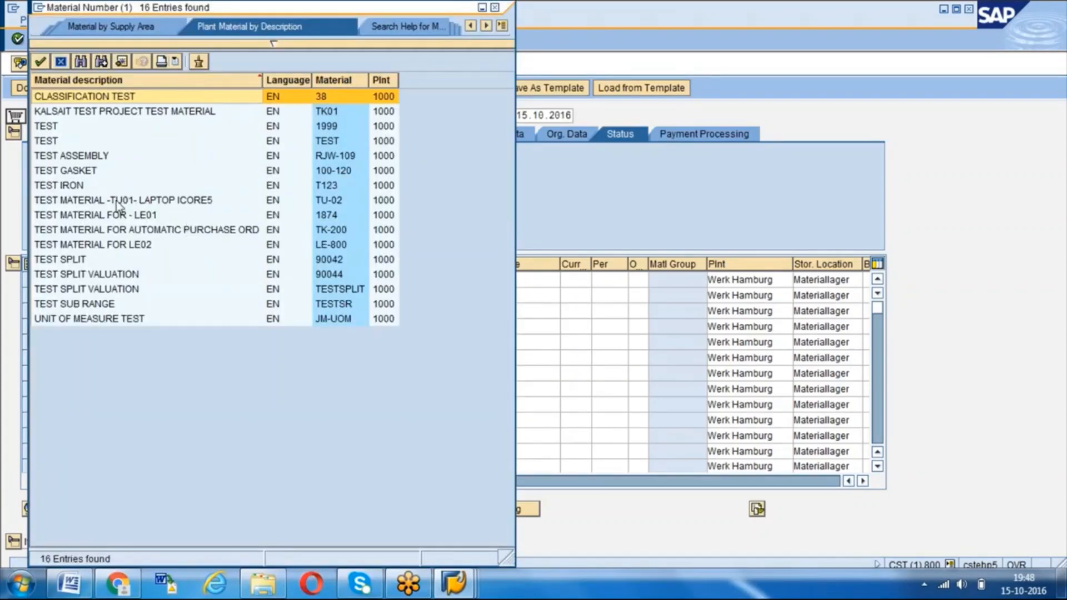
double_click(92, 171)
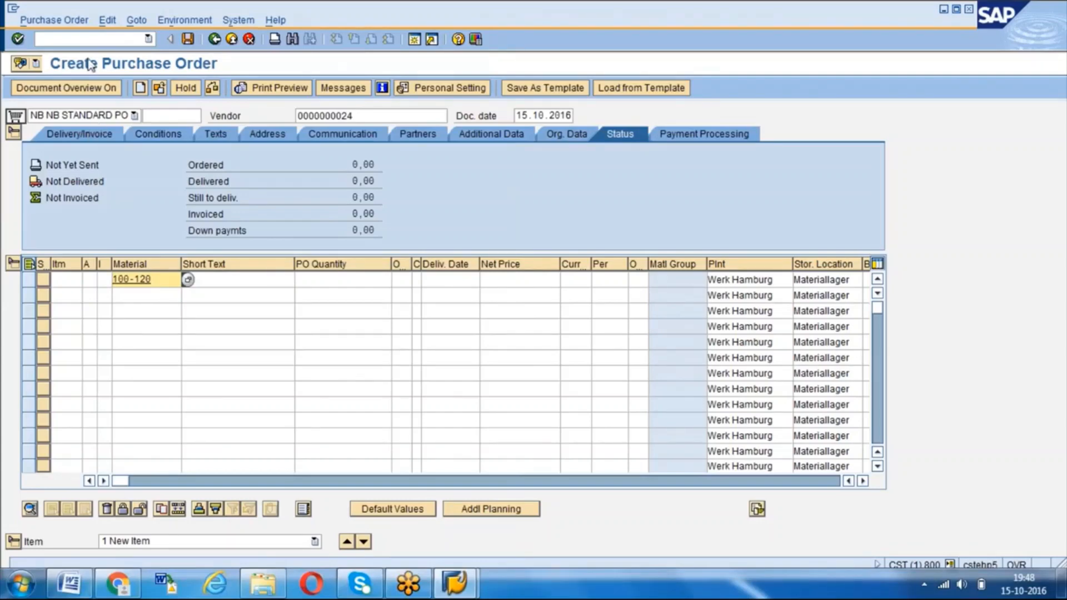
- Open the Materials List transaction MM60 in a new session
left_click(85, 41)
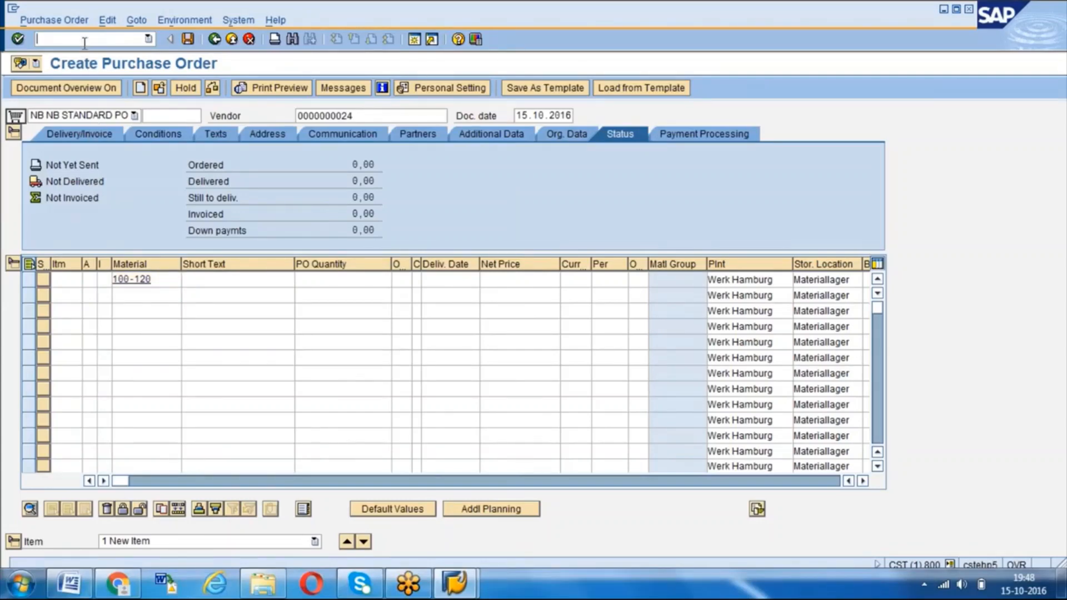
left_click(414, 39)
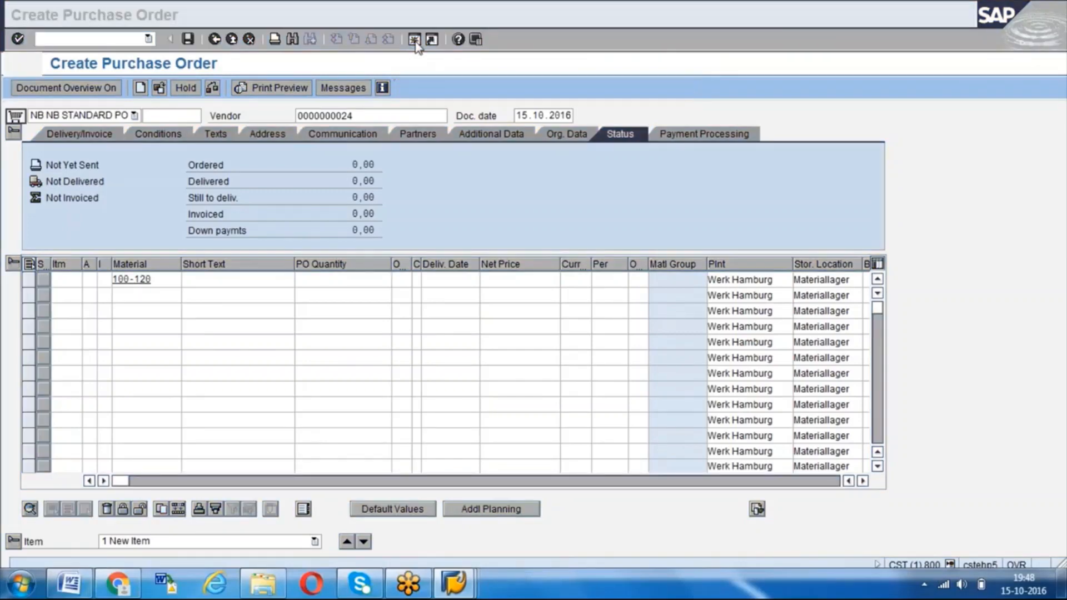
type("MM")
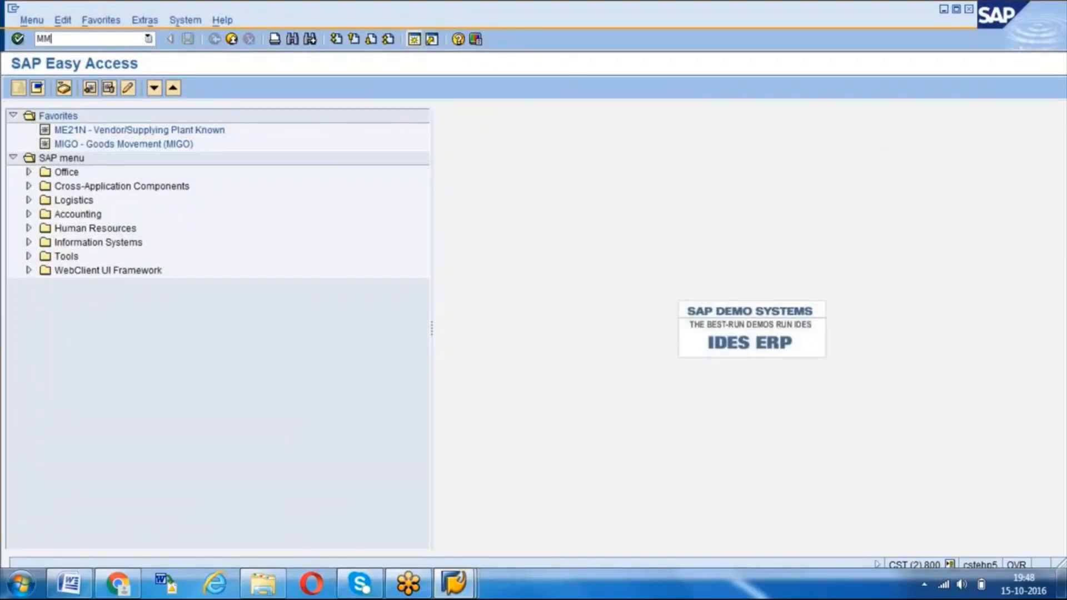
type("60")
key("Return")
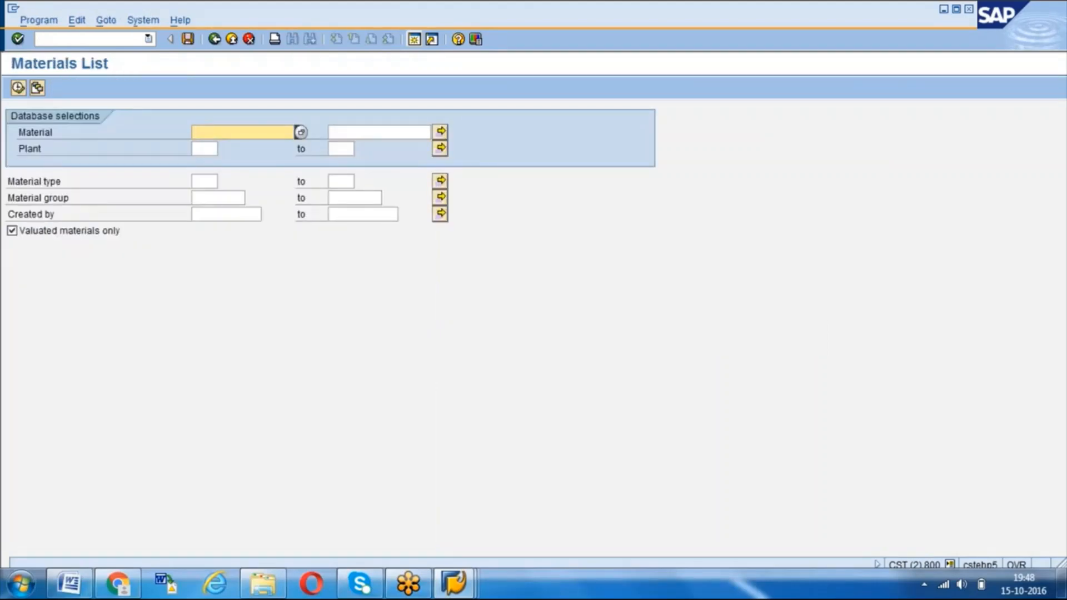
- List the materials of plant 1000 with material type raw1
left_click(203, 149)
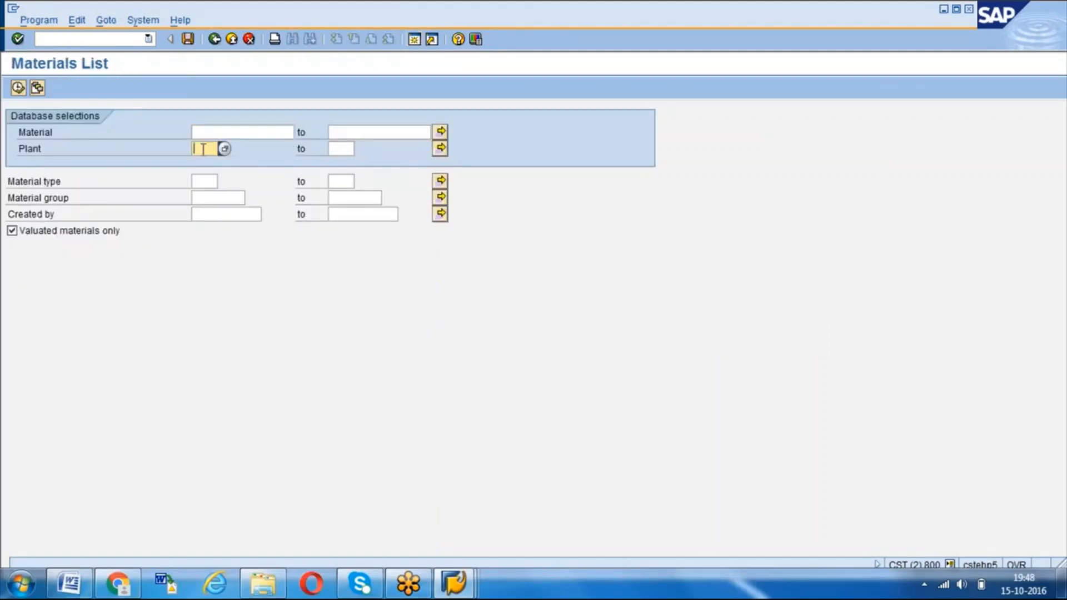
type("1000")
left_click(206, 182)
type("r")
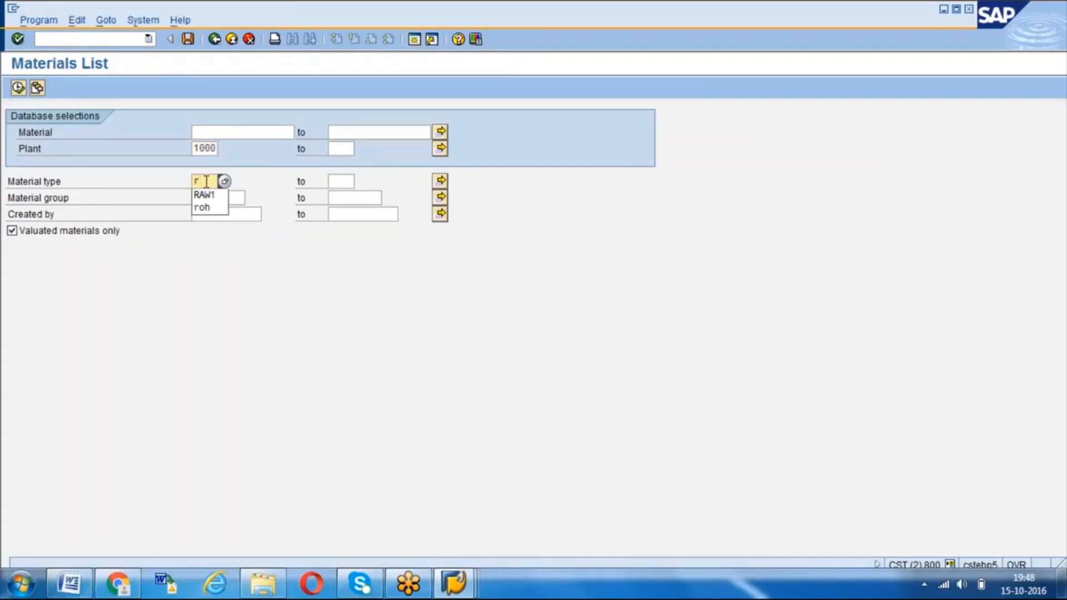
type("aw1")
key("Return")
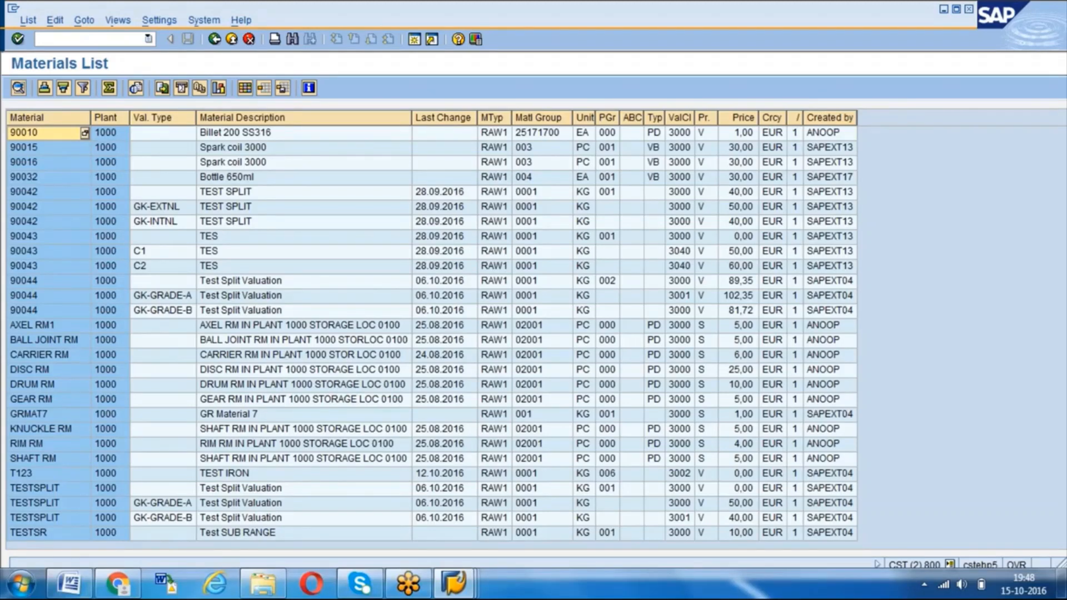
- Open the purchasing vendor list transaction MKVZ in a new session and restrict it to purchasing organization 1000
left_click(414, 39)
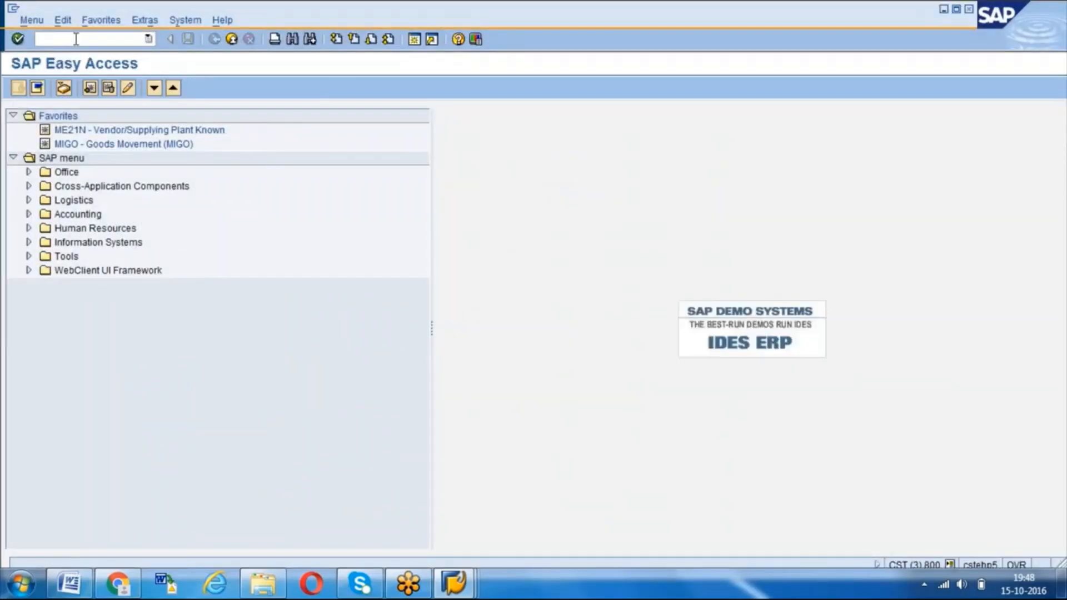
type("MKVZ")
key("Return")
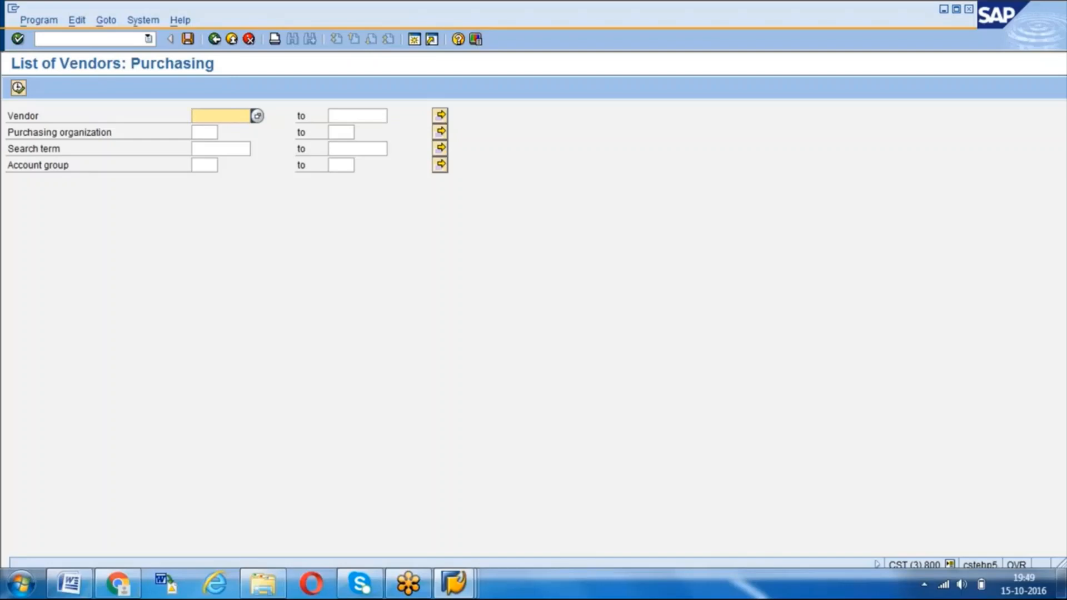
left_click(205, 132)
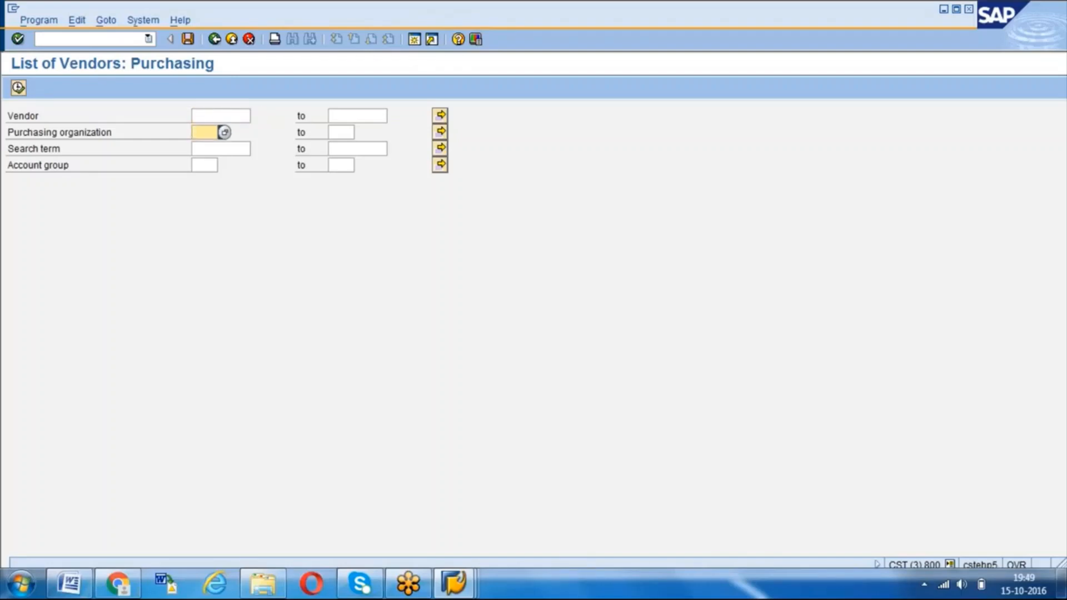
type("1000")
left_click(202, 165)
key("F8")
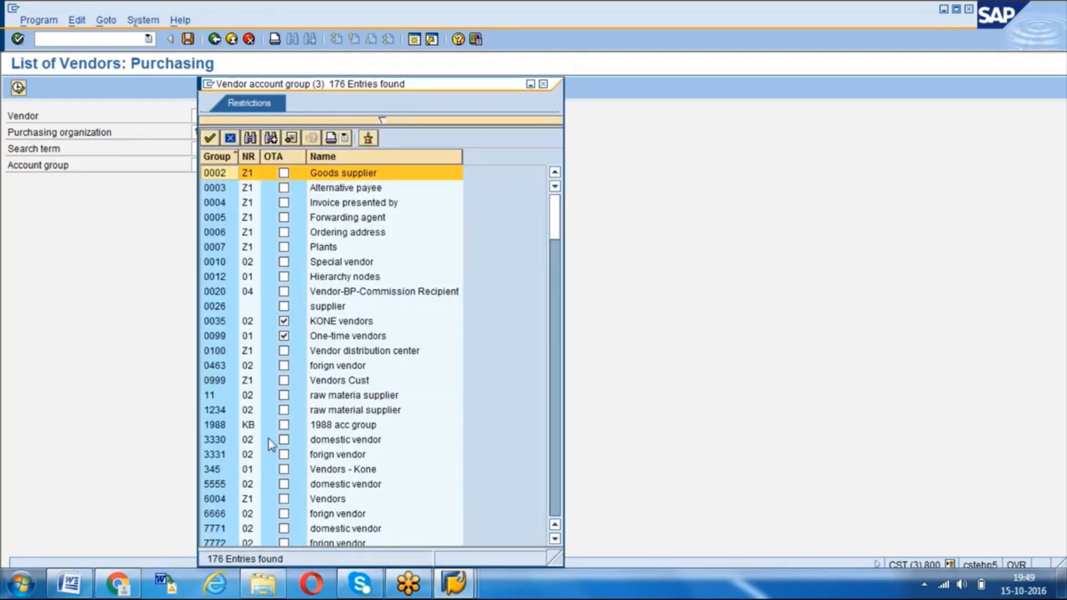
left_click(544, 84)
- Run the vendor list for purchasing organization 1000 without an account group restriction
left_click(202, 132)
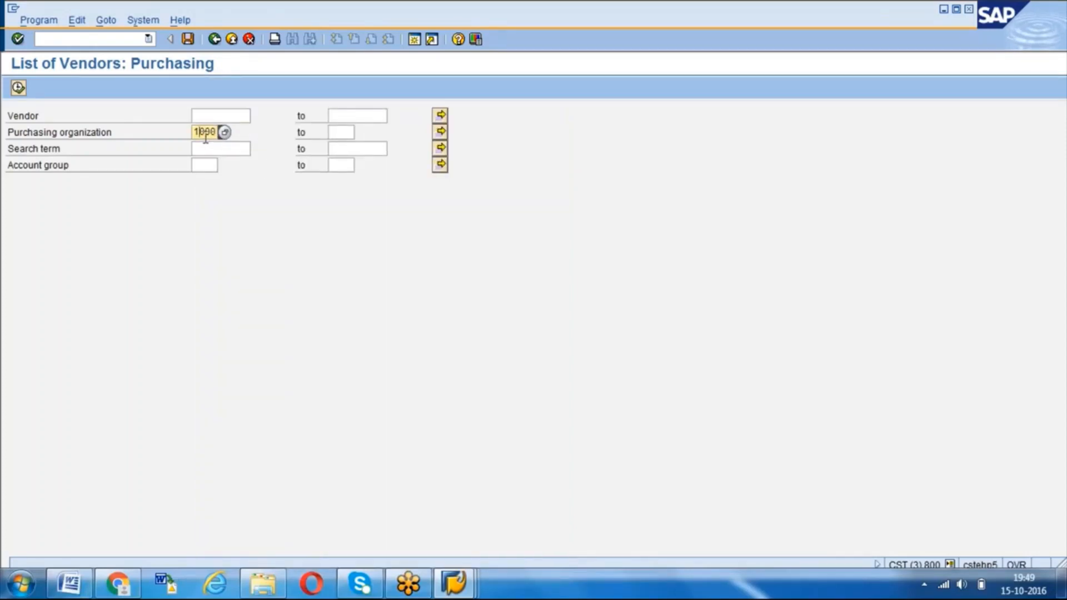
key("F8")
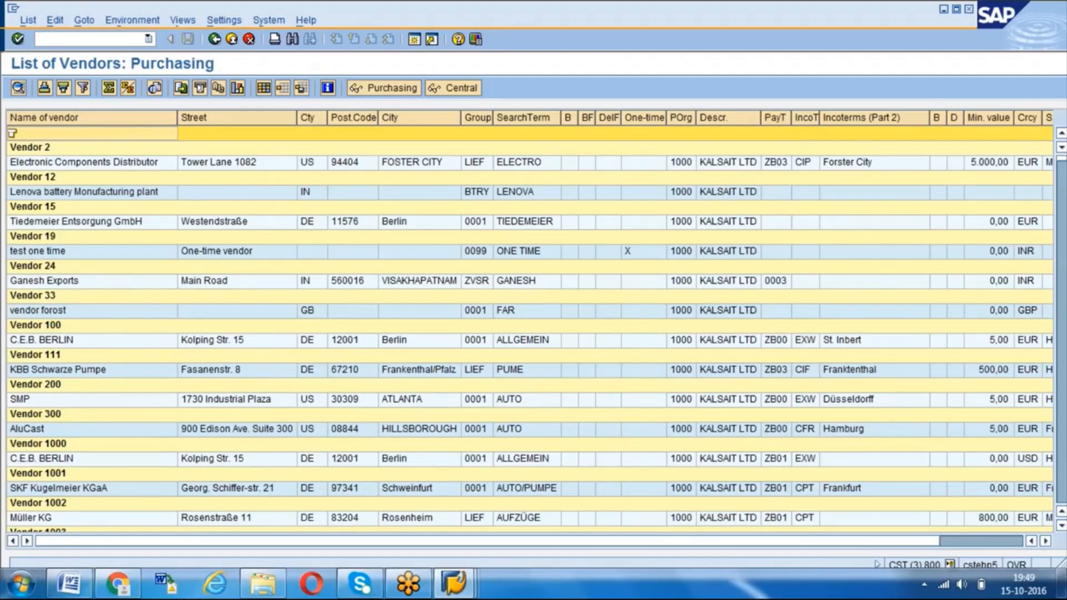
- Return to the session with the new purchase order and place the cursor in its vendor field
left_click(453, 584)
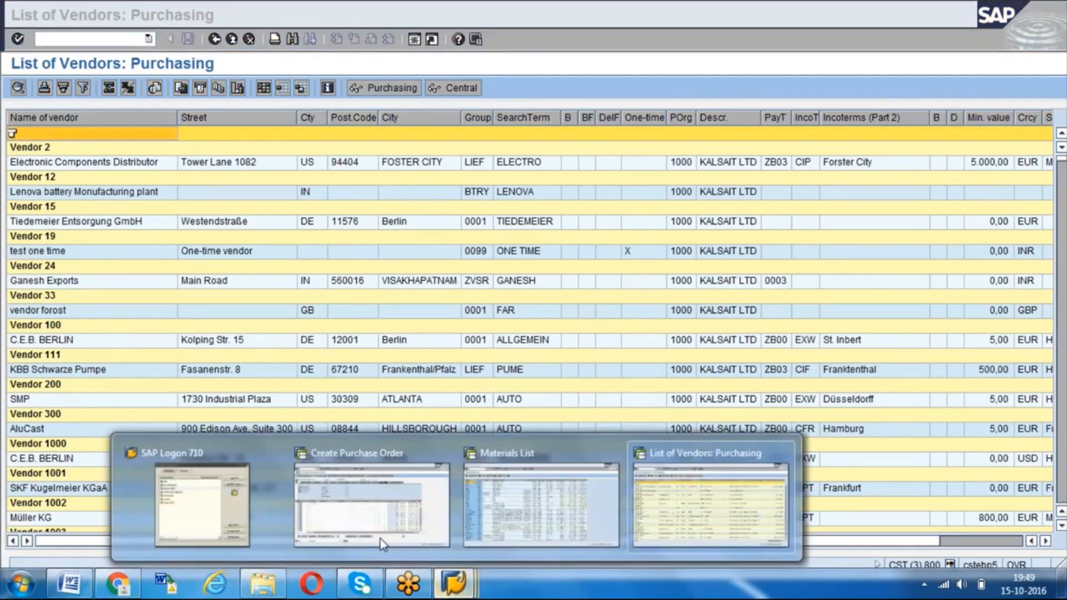
left_click(382, 543)
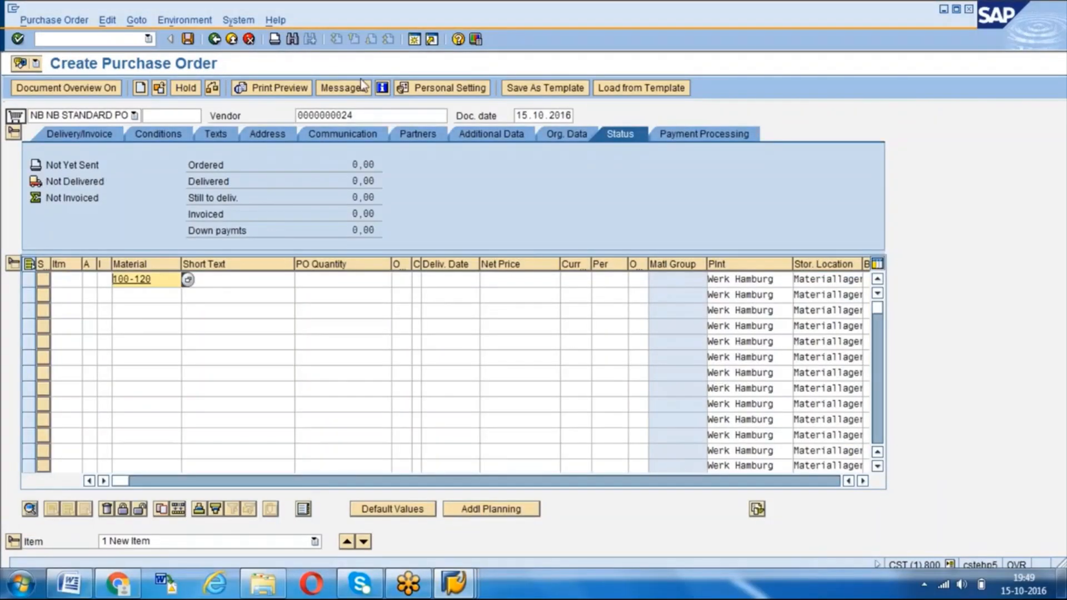
left_click(367, 115)
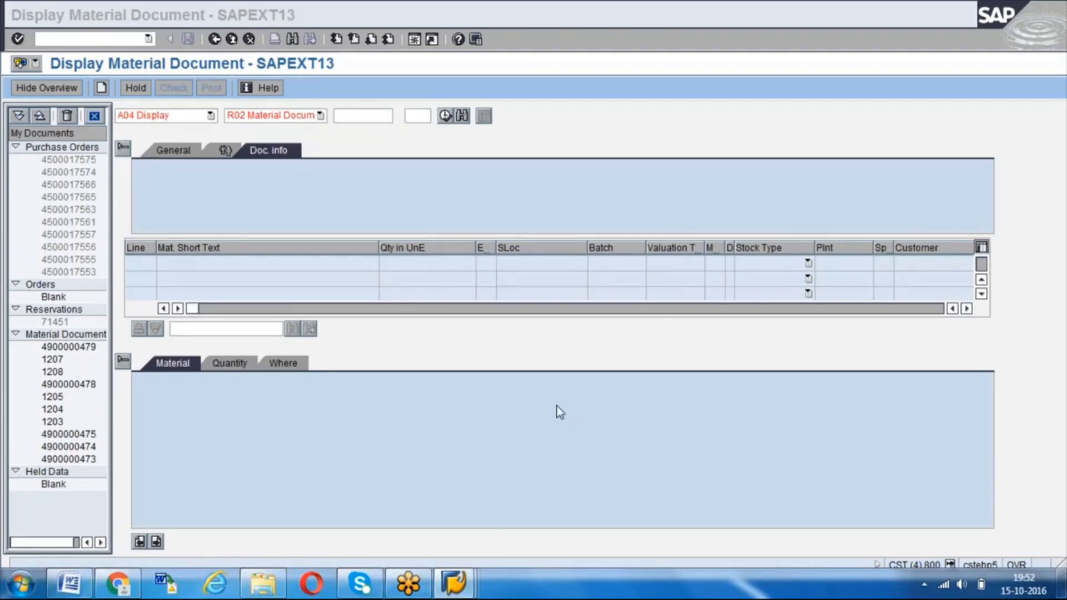
- Set the goods movement to A02 Return Delivery and call up material document 1207 as its reference
left_click(352, 204)
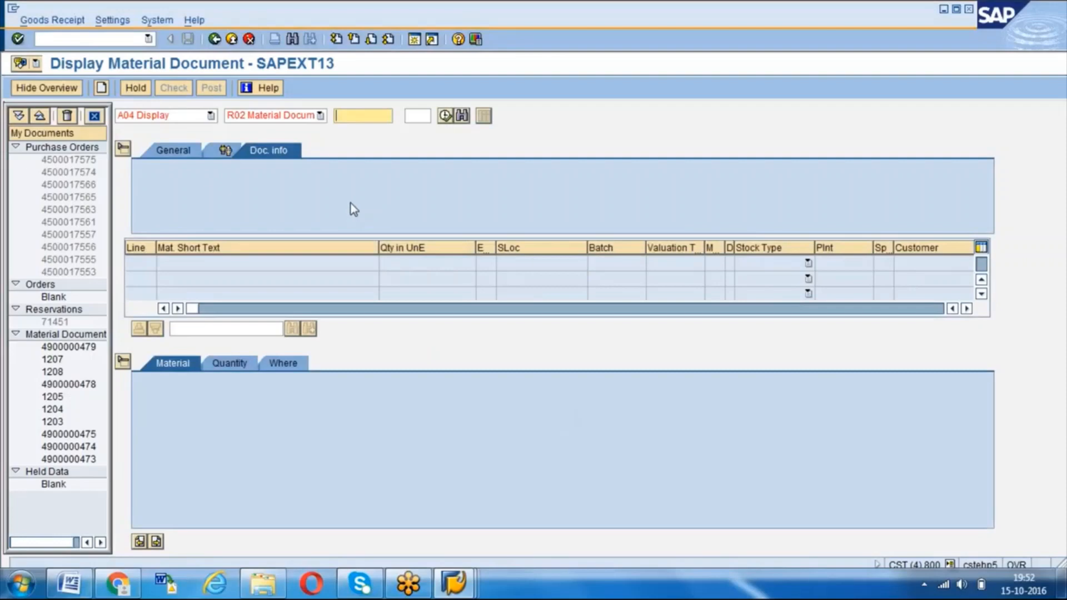
left_click(211, 116)
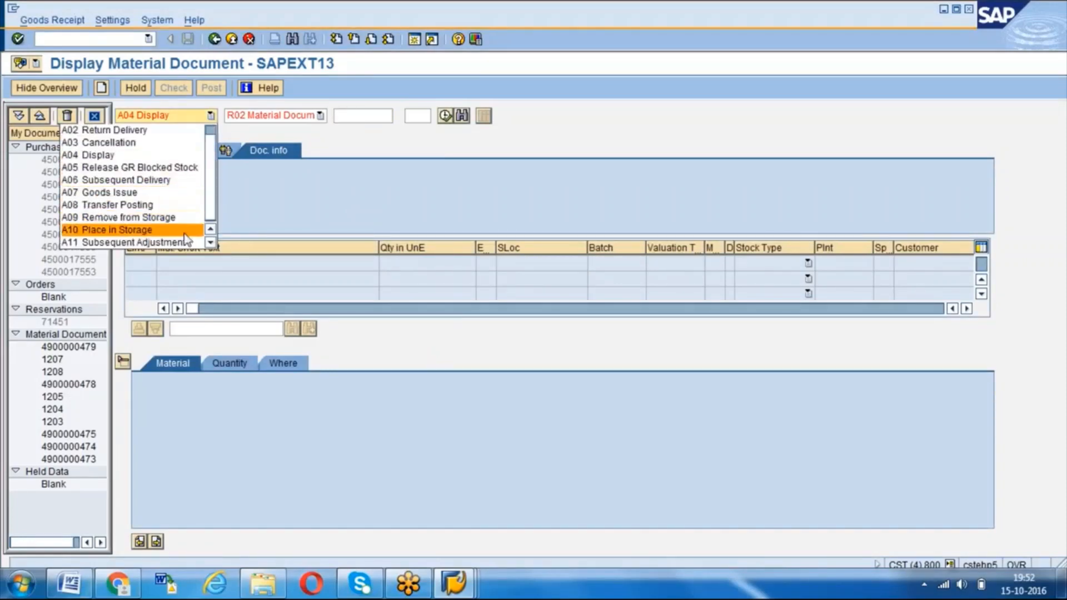
left_click(149, 132)
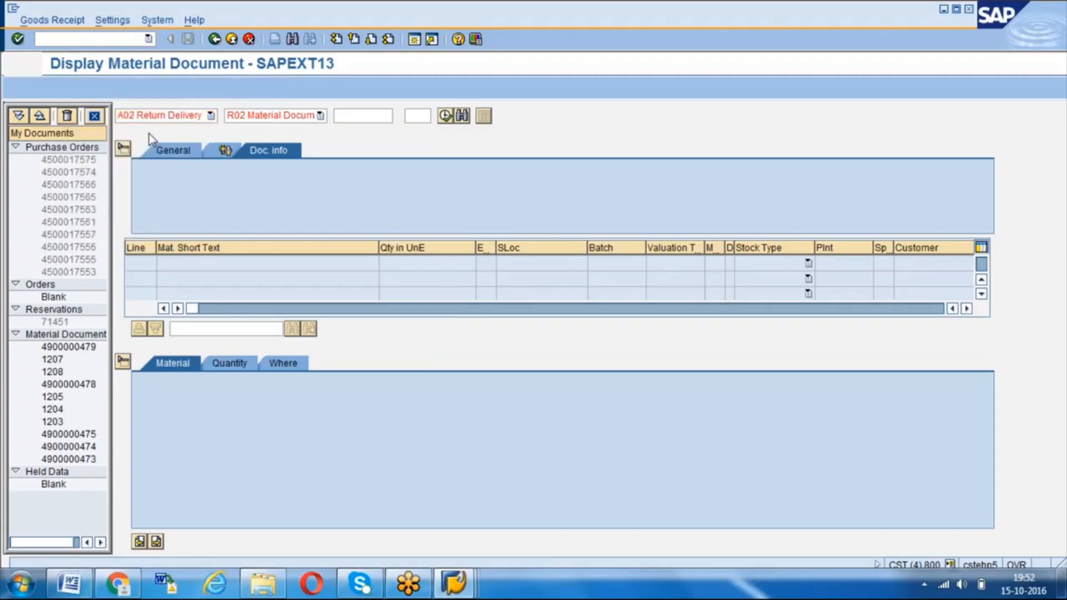
left_click(348, 118)
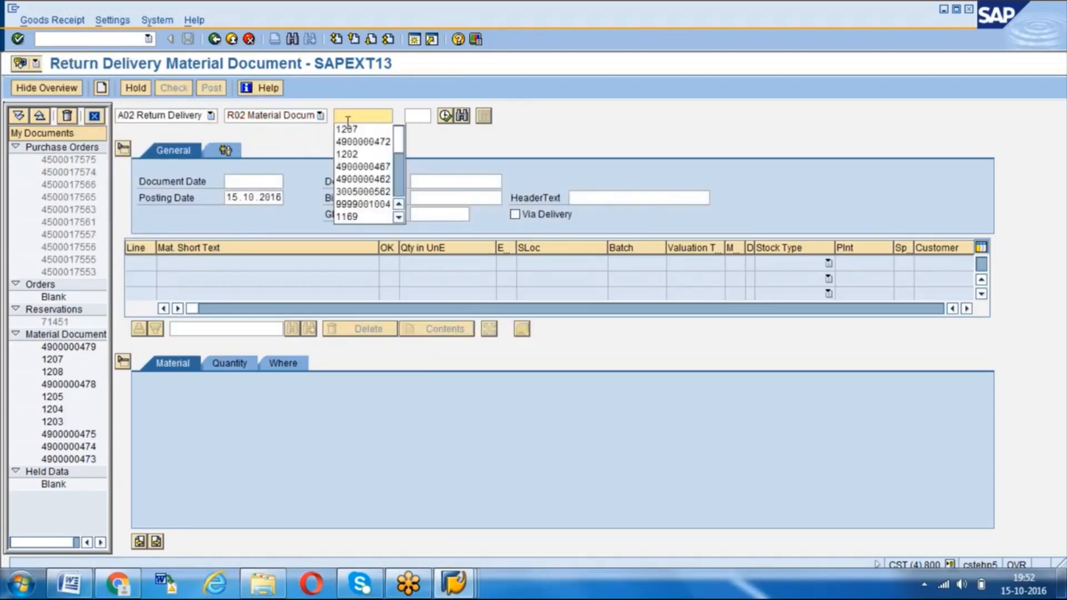
left_click(347, 129)
key("Return")
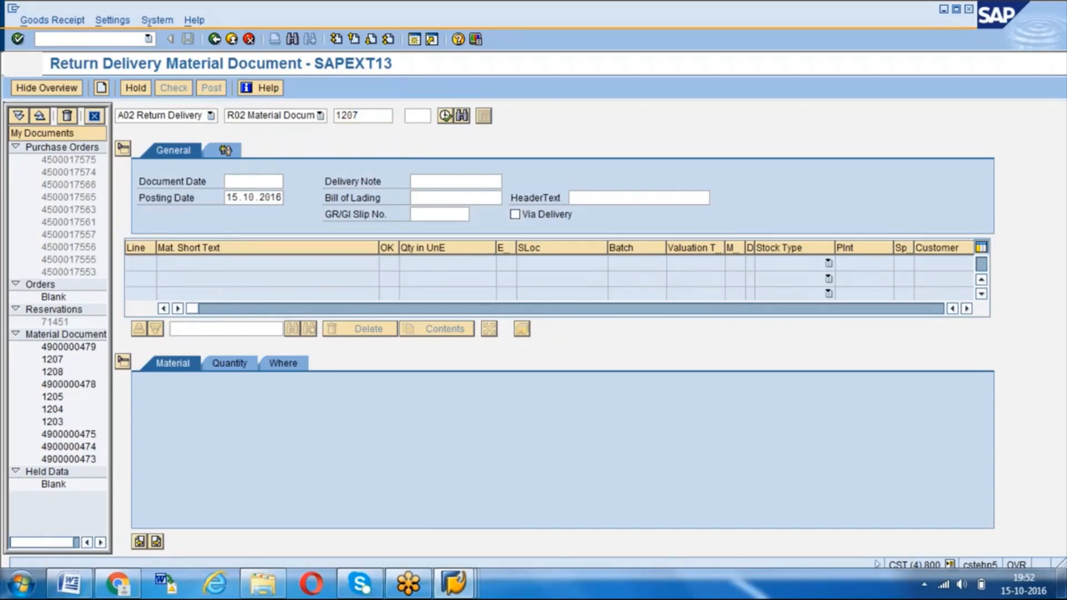
left_click(1042, 40)
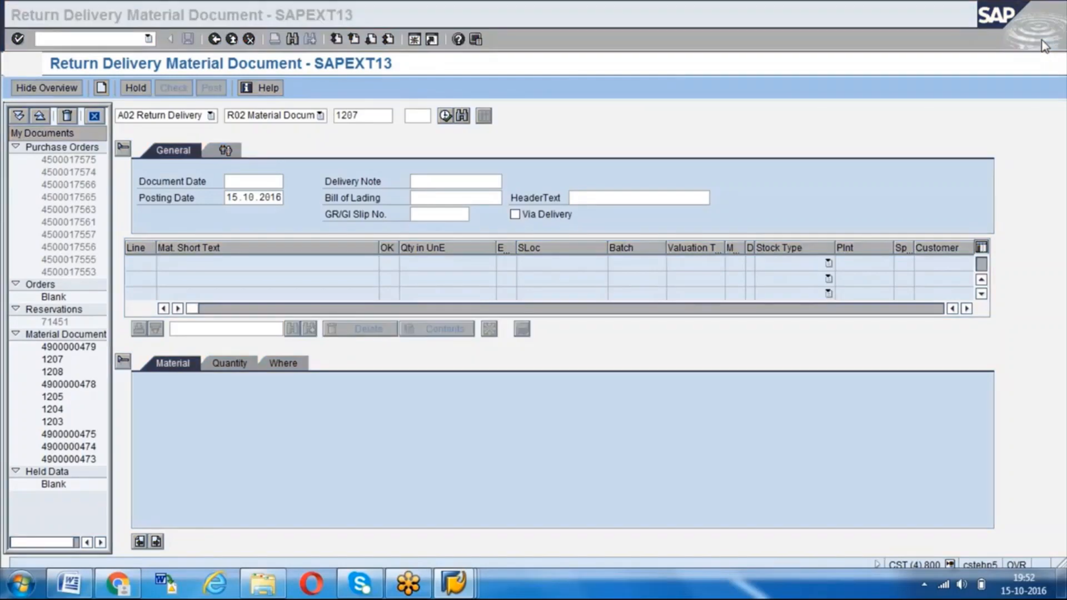
- Show the Where details of the Eis item and look up return delivery movement types 122 and 124 in the movement type list
left_click(1044, 46)
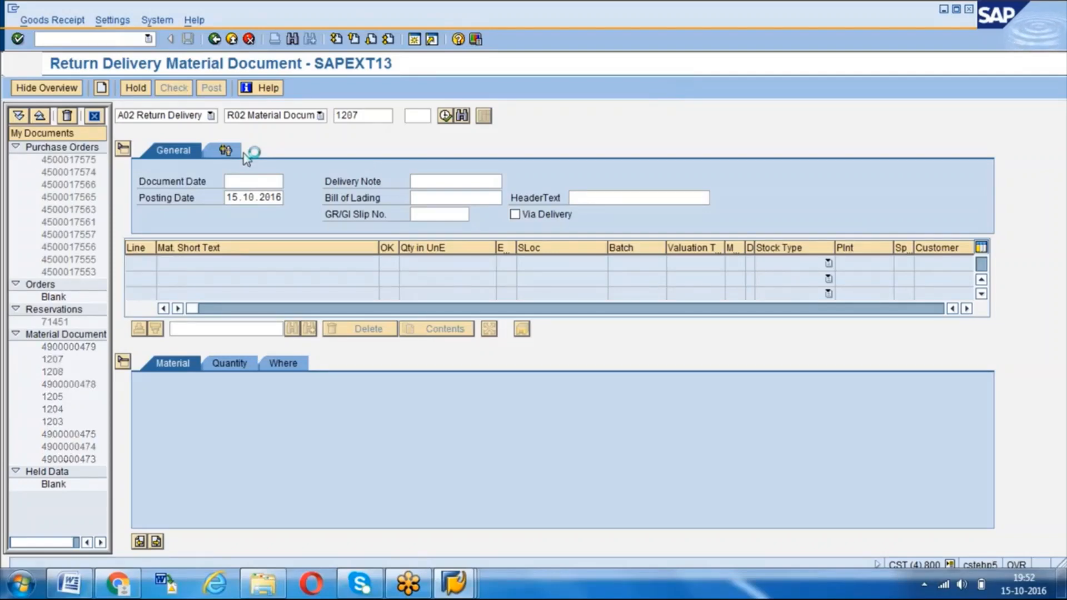
left_click(284, 366)
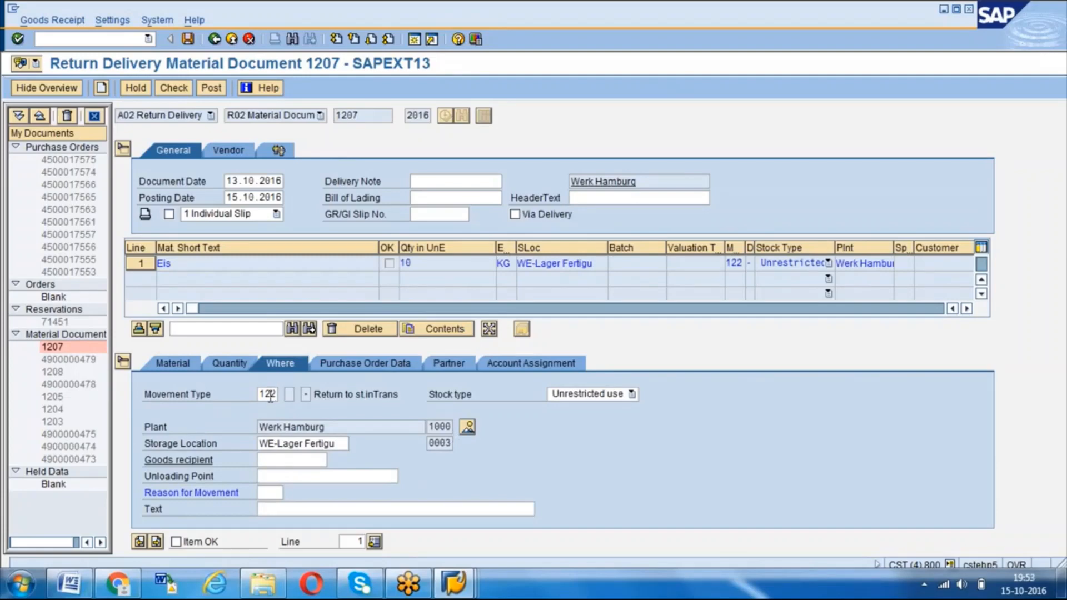
left_click(270, 396)
left_click(285, 398)
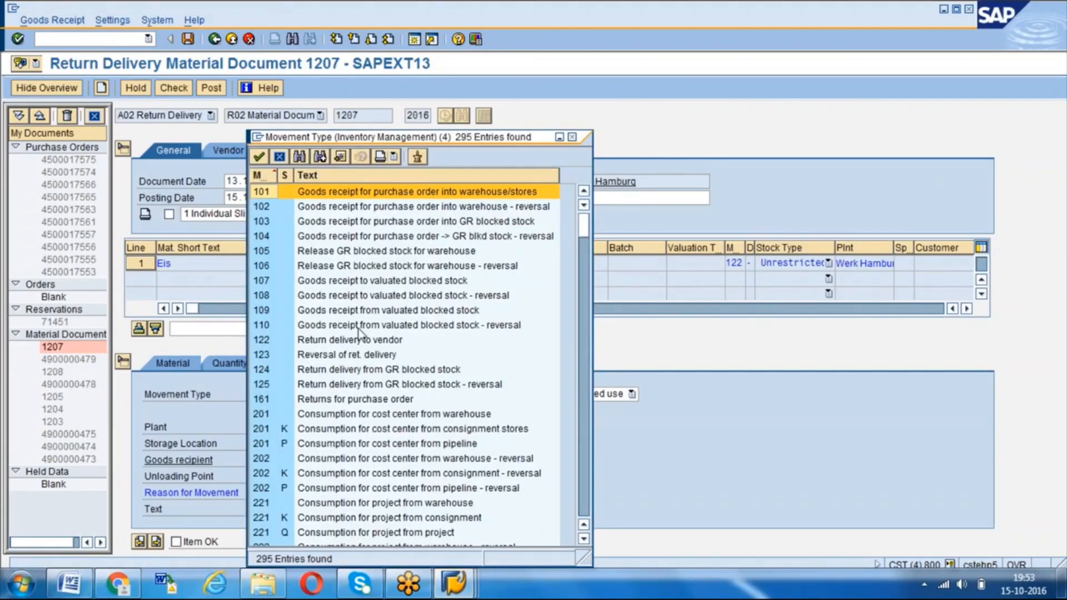
left_click(349, 343)
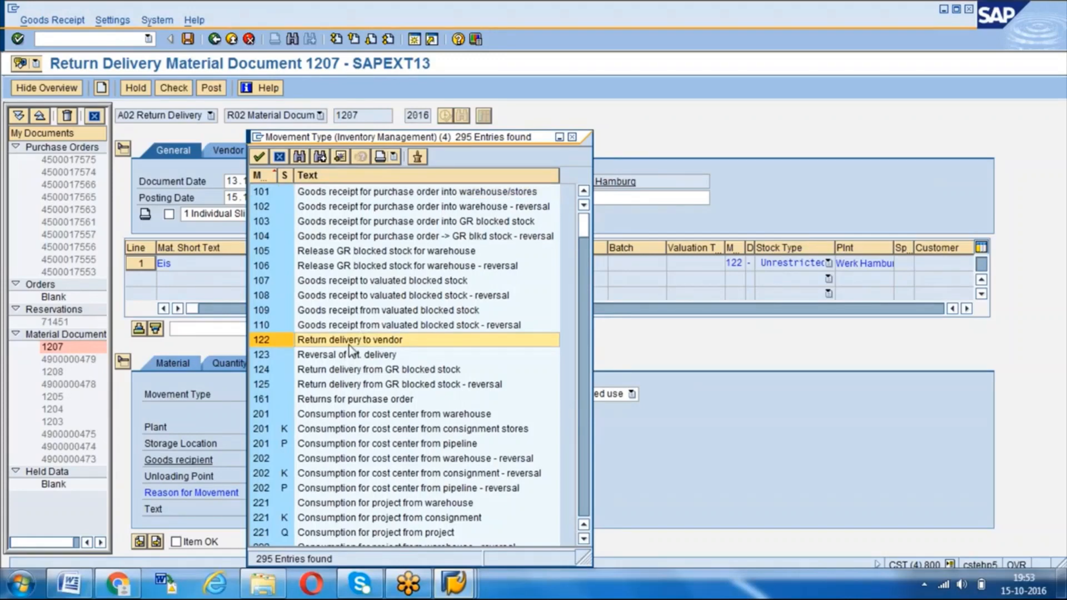
left_click(366, 371)
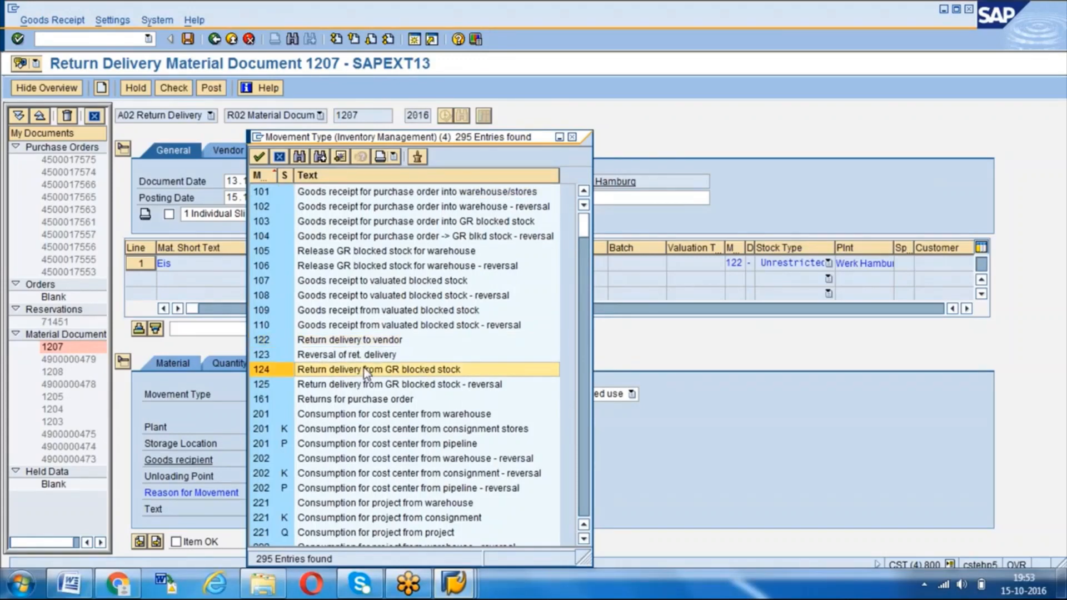
left_click(339, 341)
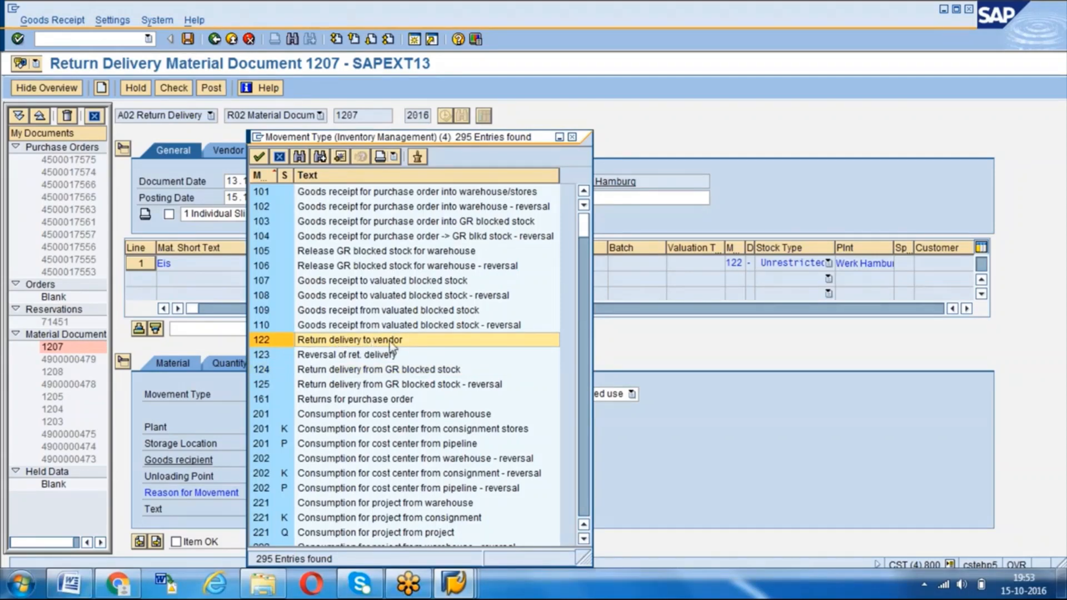
left_click(572, 138)
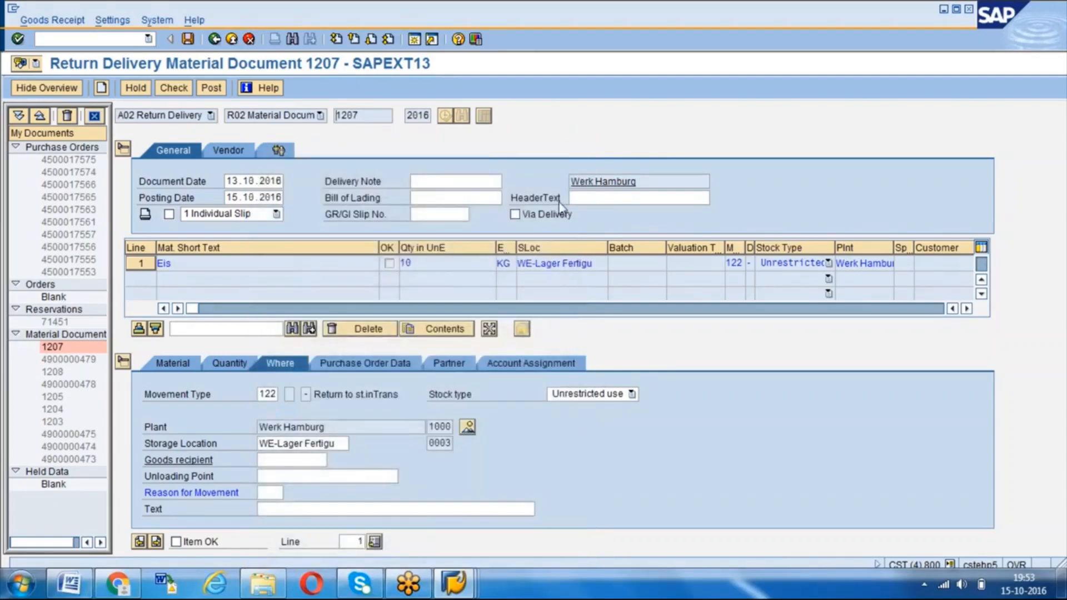
- Switch to the SAP MM Q&A Session 17 Word document and go to the notes on vendor goods sent to the customer on page 2
left_click(78, 583)
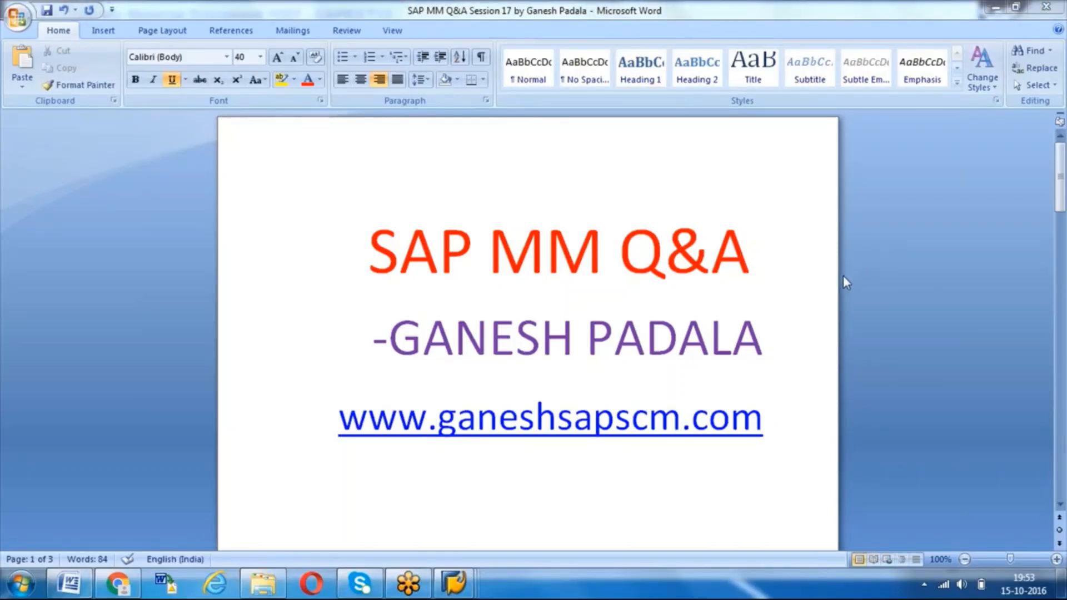
left_click(774, 409)
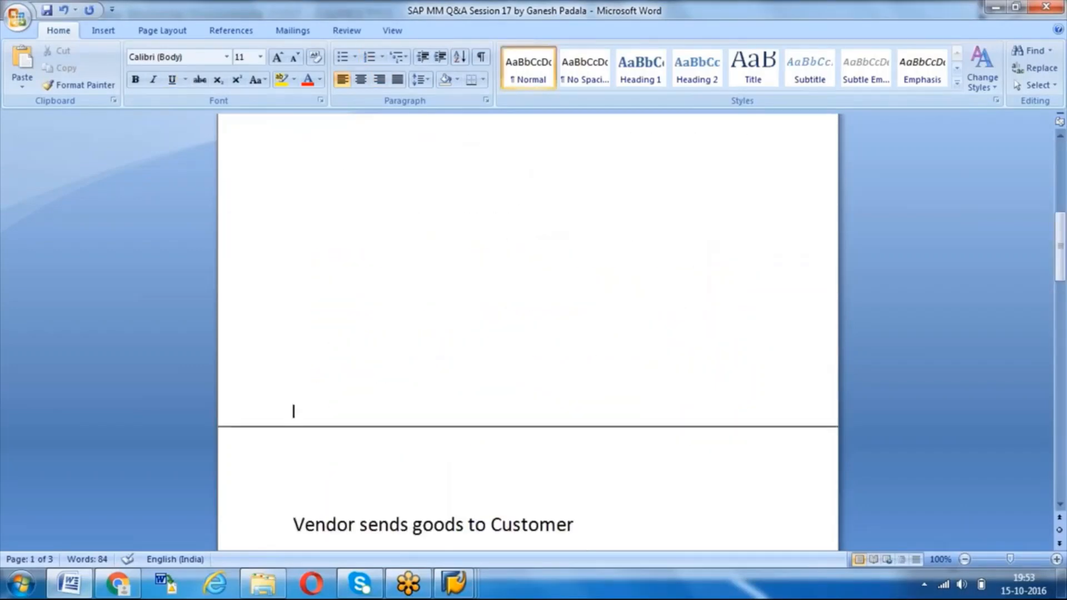
left_click_drag(276, 493, 418, 549)
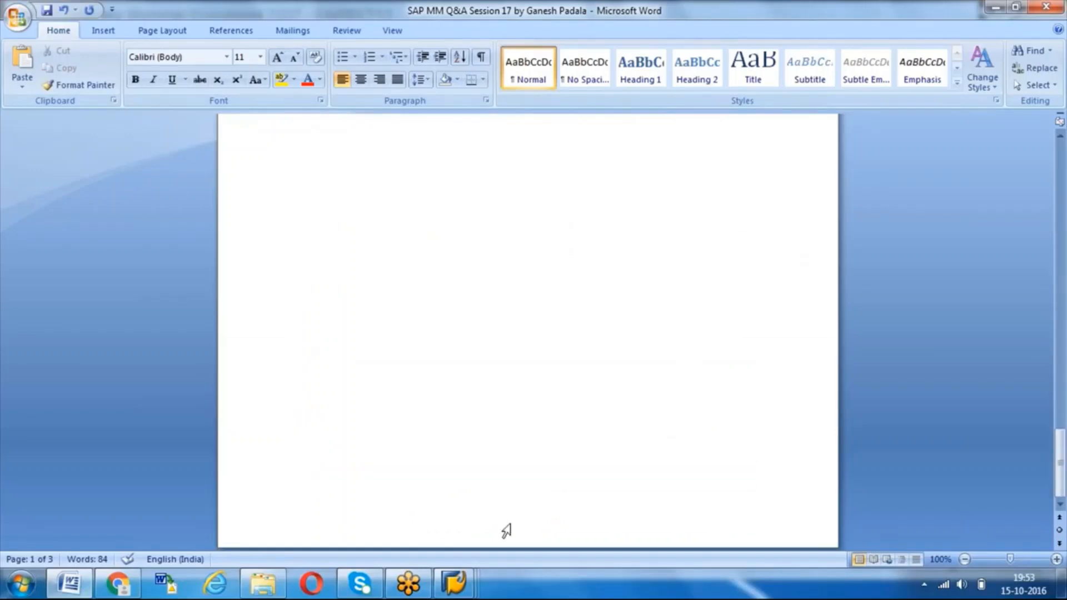
left_click_drag(510, 449, 504, 483)
key("Down")
key("Down")
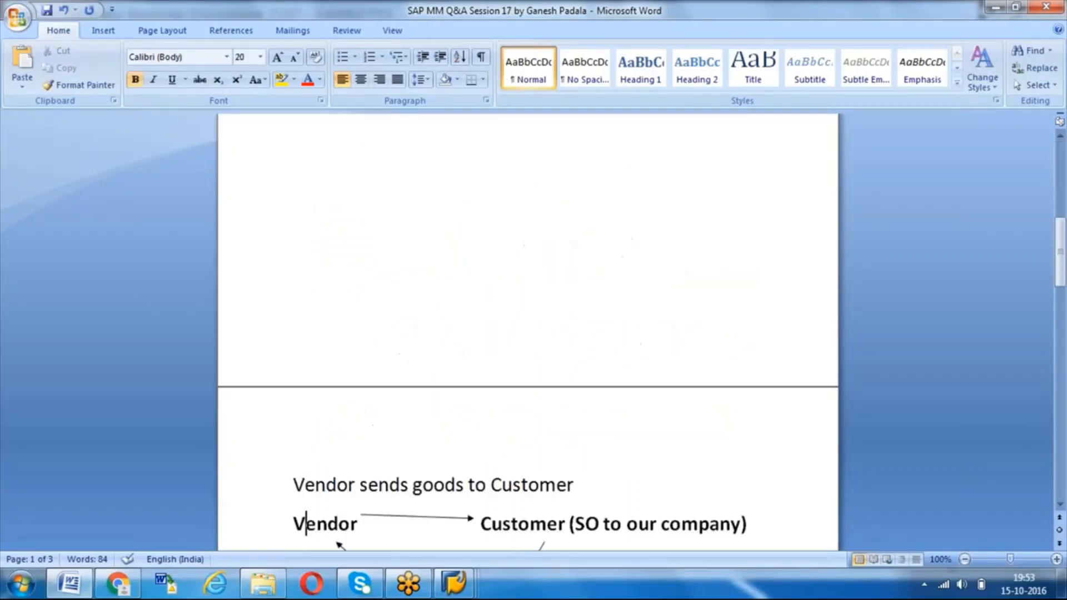
key("Up")
key("Left")
key("Up")
key("Down")
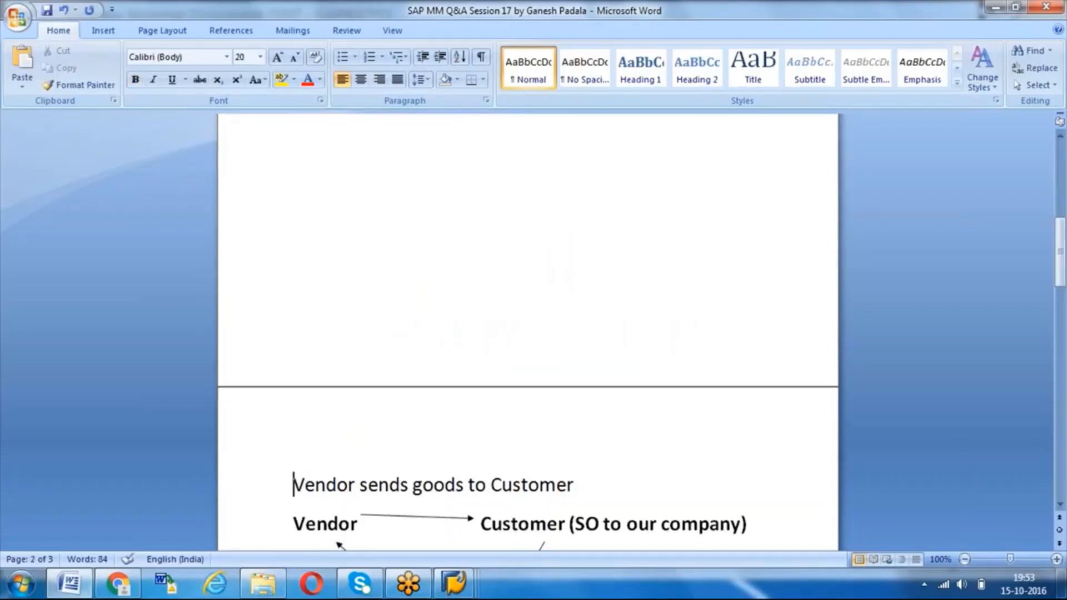
key("shift+Down")
key("shift+Down")
key("shift+Down")
key("shift+Down")
key("shift+Down")
key("shift+Down")
key("shift+Down")
key("shift+Down")
key("shift+Down")
key("shift+Down")
key("shift+Down")
key("shift+Down")
key("shift+Down")
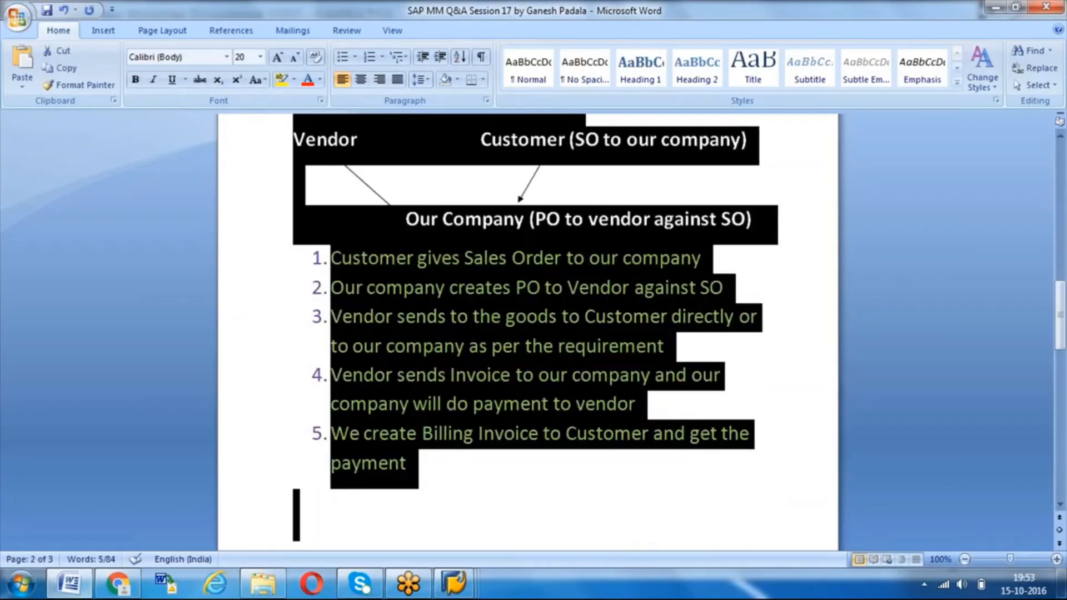
- Delete the five-item numbered list below the vendor, customer and company diagram
left_click(508, 478)
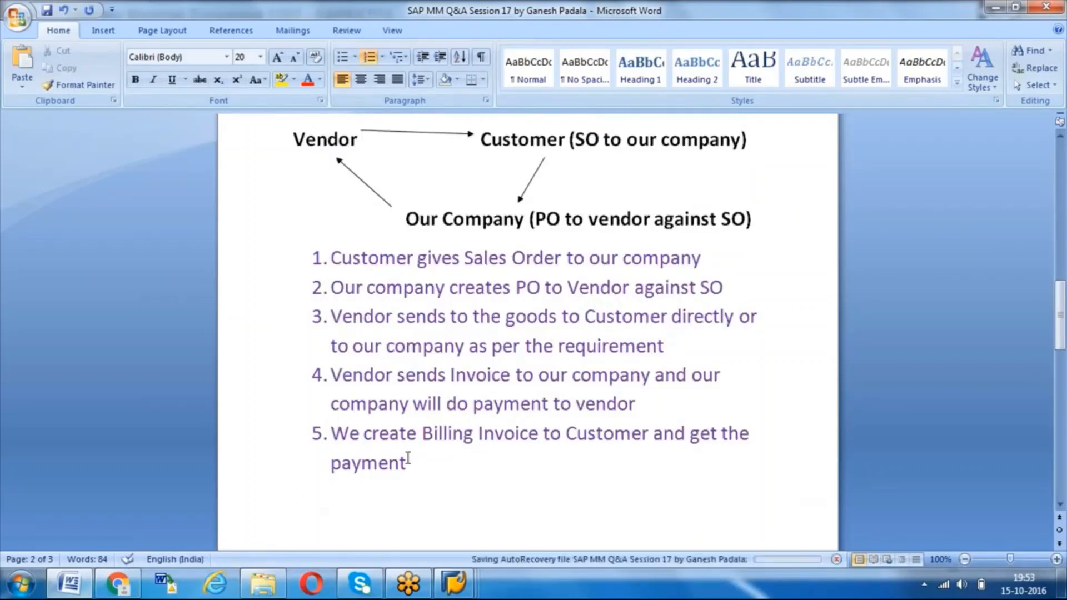
key("ctrl+shift+Up")
key("ctrl+shift+Up")
key("ctrl+shift+Up")
key("ctrl+shift+Up")
key("ctrl+shift+Up")
key("Delete")
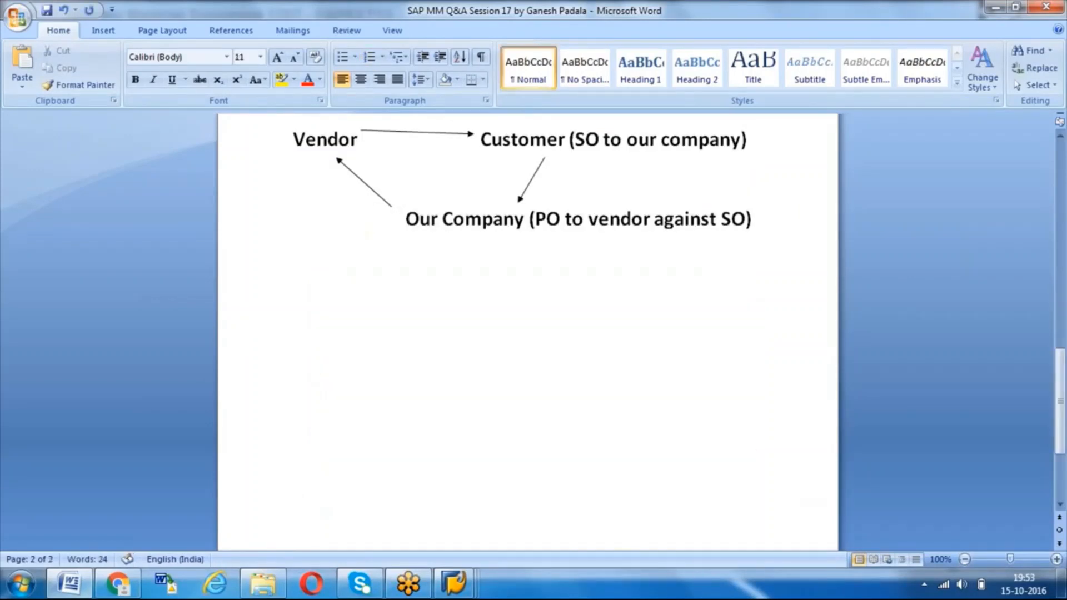
- Delete the vendor, customer and company diagram together with its "Vendor sends goods to Customer" heading
left_click_drag(808, 195, 777, 213)
left_click_drag(781, 140, 479, 140)
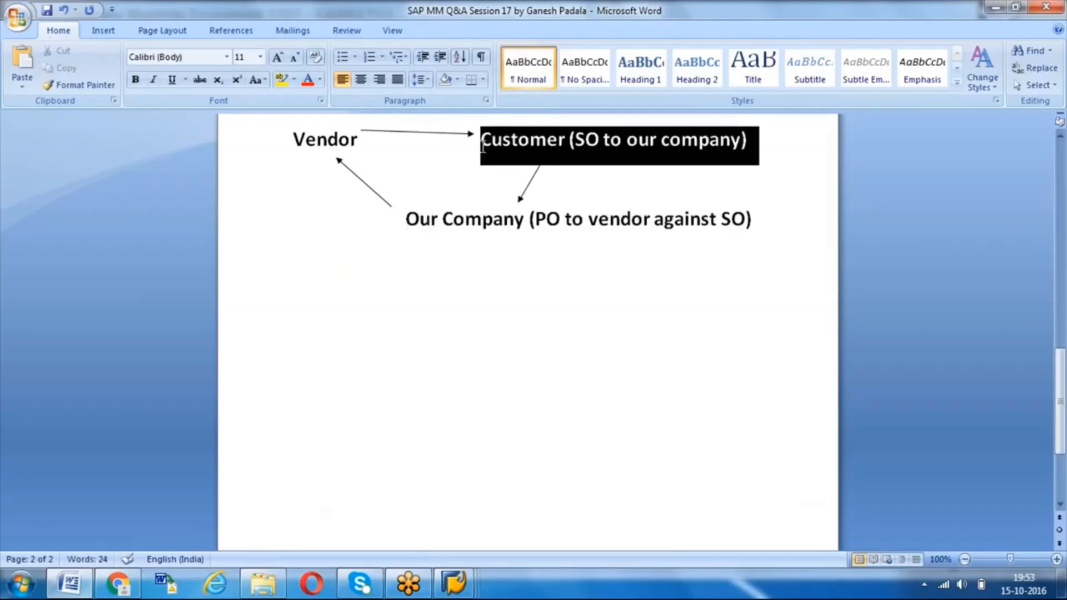
key("Delete")
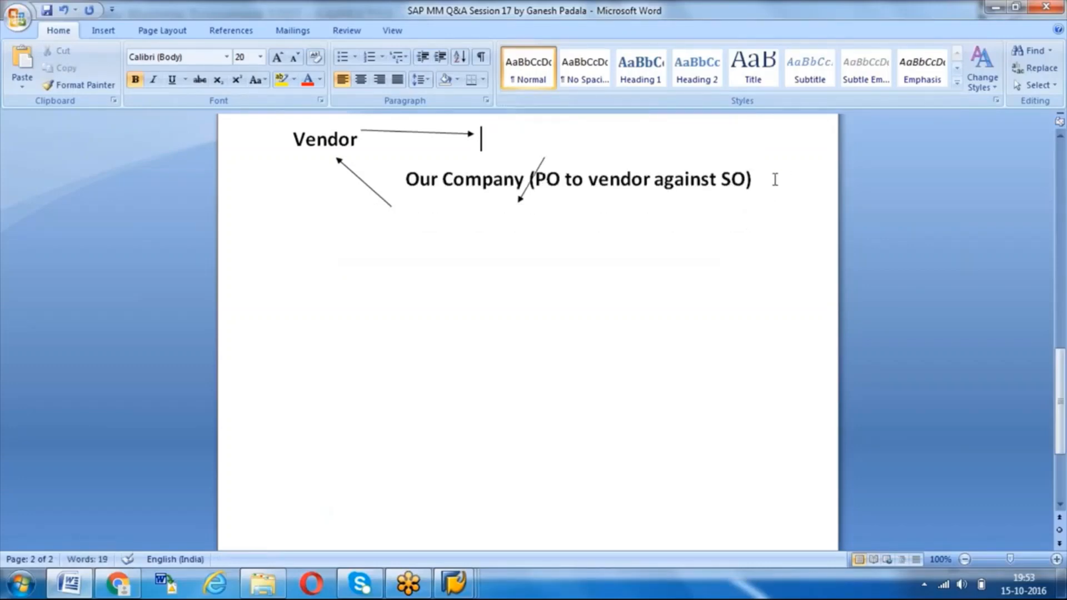
left_click_drag(775, 178, 314, 188)
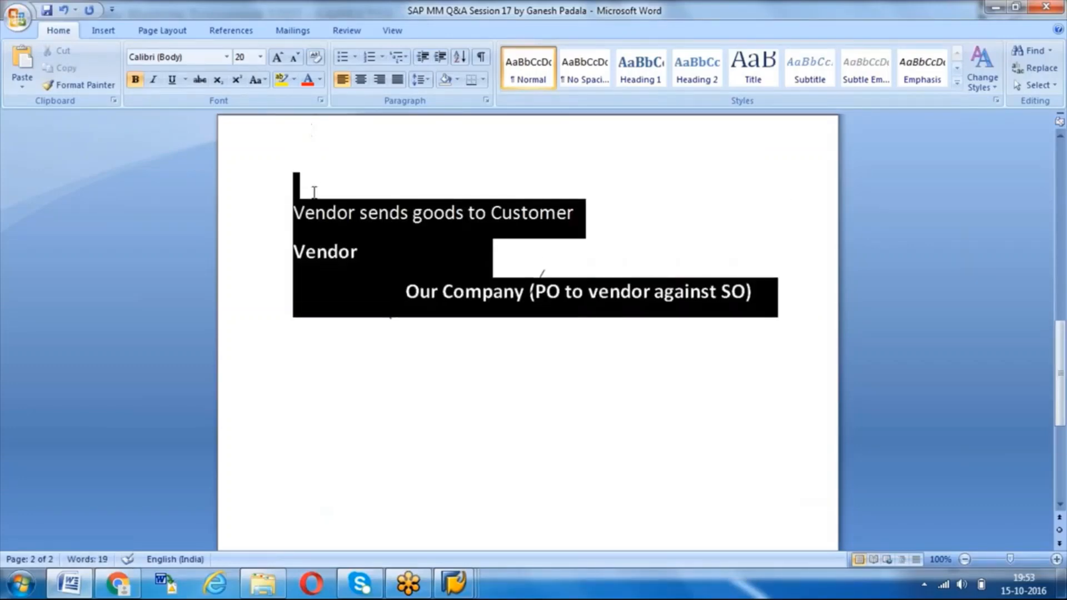
key("Delete")
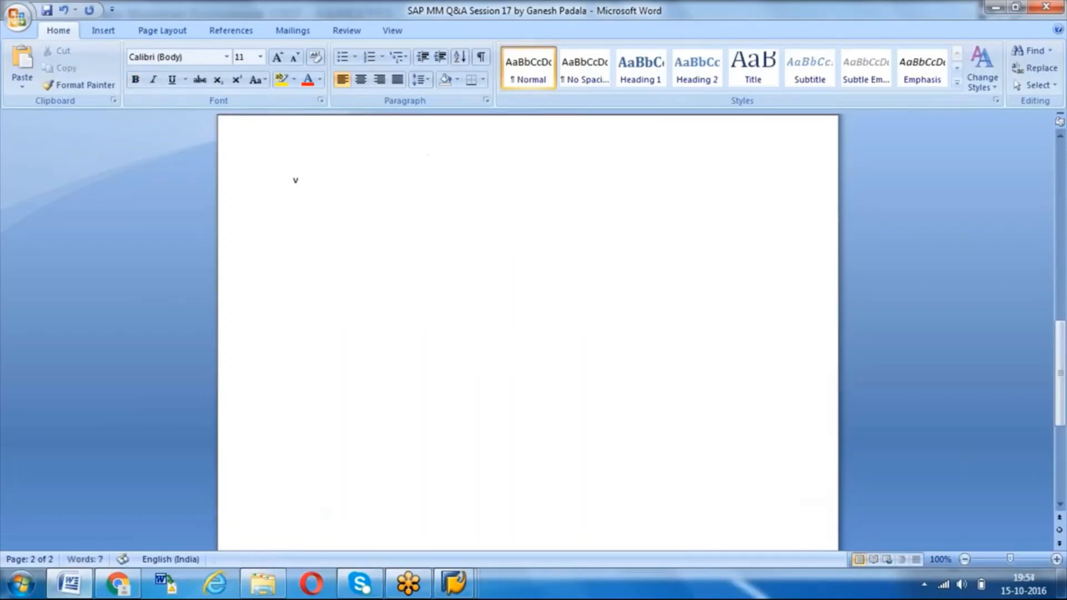
- Set the font size for new text on the emptied page to 20
left_click(244, 58)
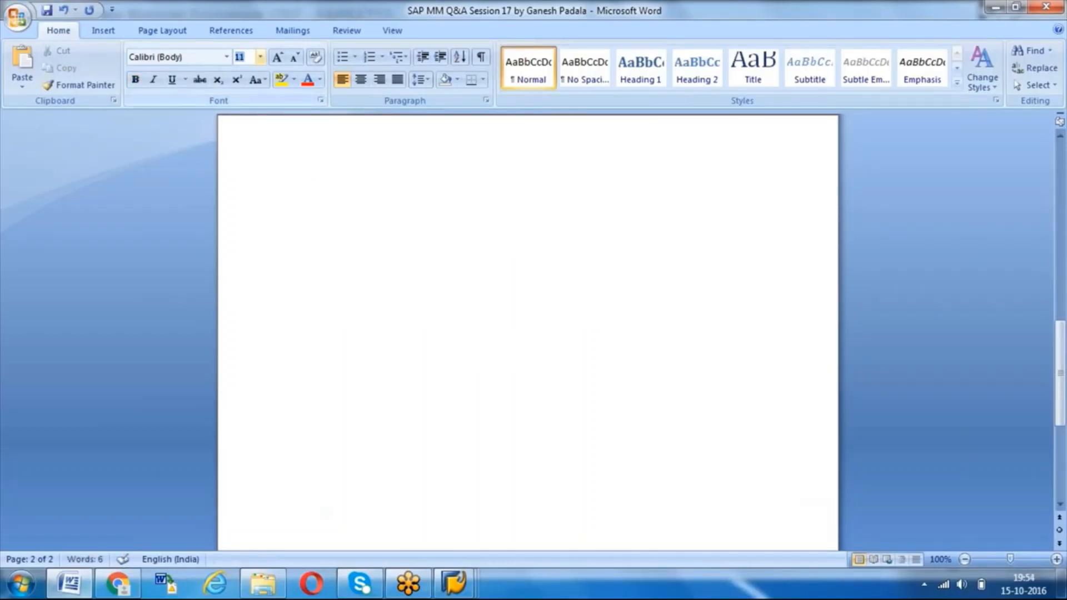
type("20")
key("Return")
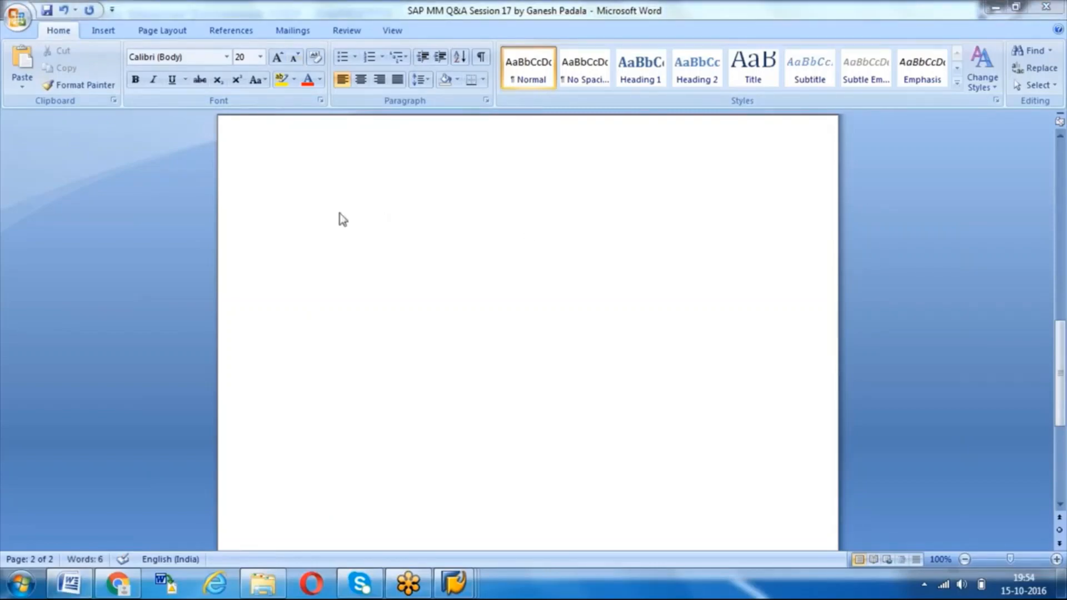
type("v")
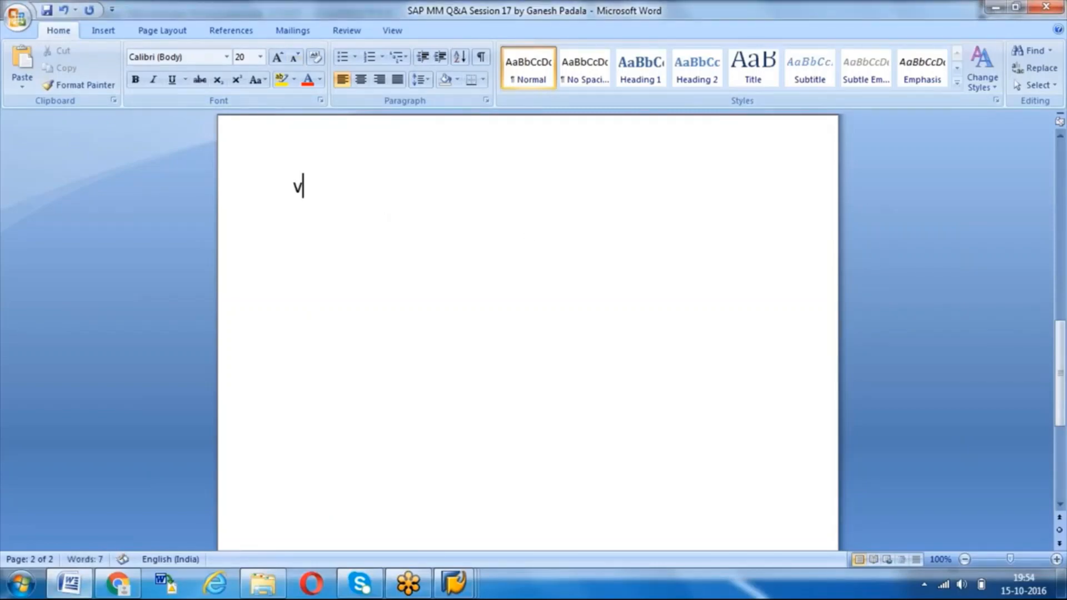
key("BackSpace")
type("v")
key("BackSpace")
type("Vendor")
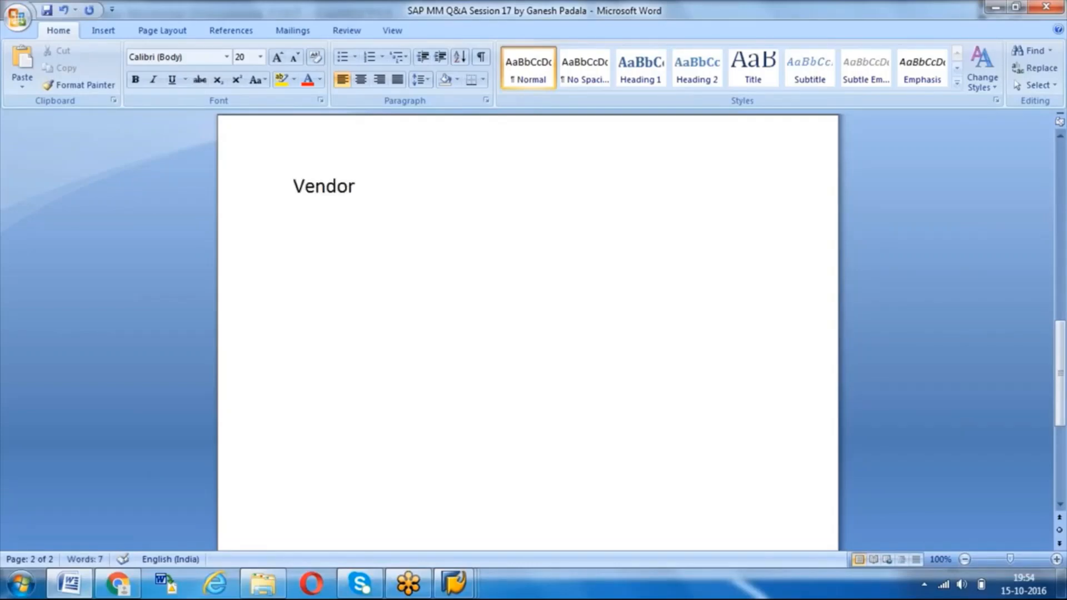
key("BackSpace")
key("BackSpace")
key("BackSpace")
key("BackSpace")
key("BackSpace")
key("BackSpace")
- Write the text "GR was done. Then you want to return the Goods." at the start of the emptied page
type("G")
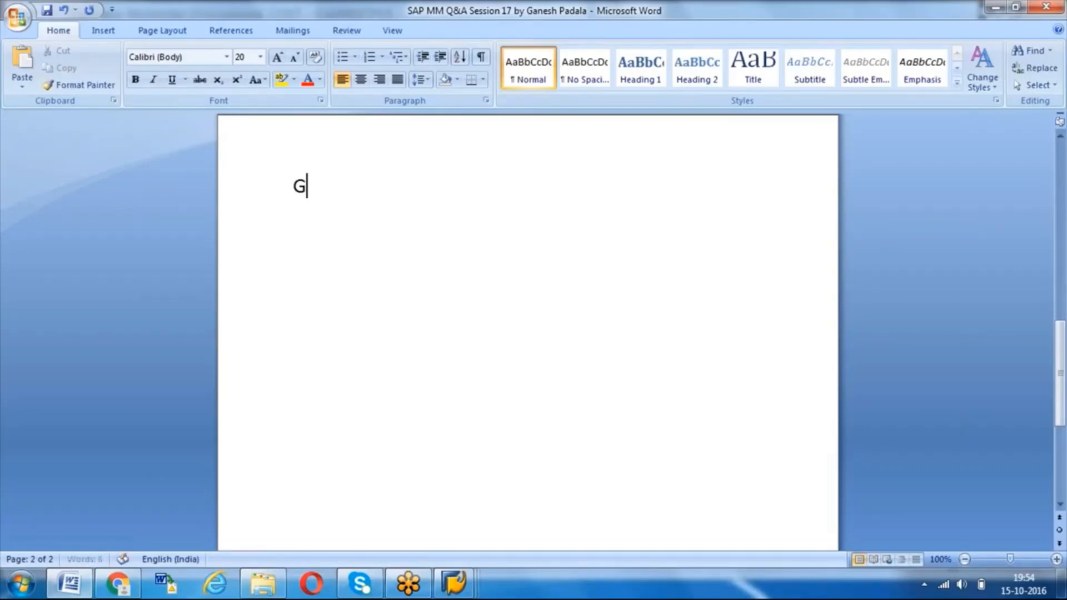
type("R was done")
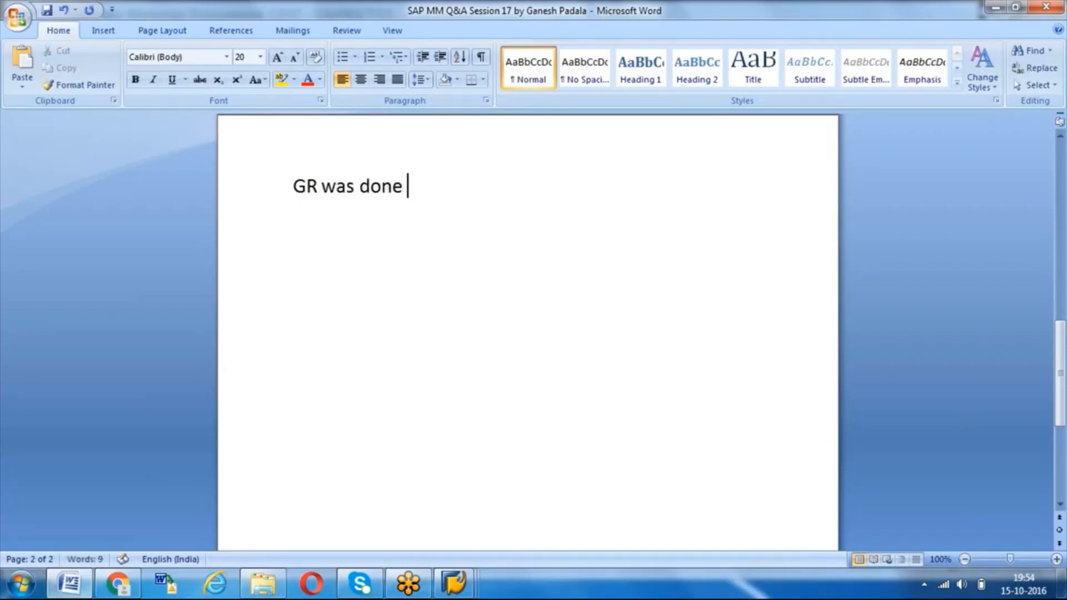
type(" a")
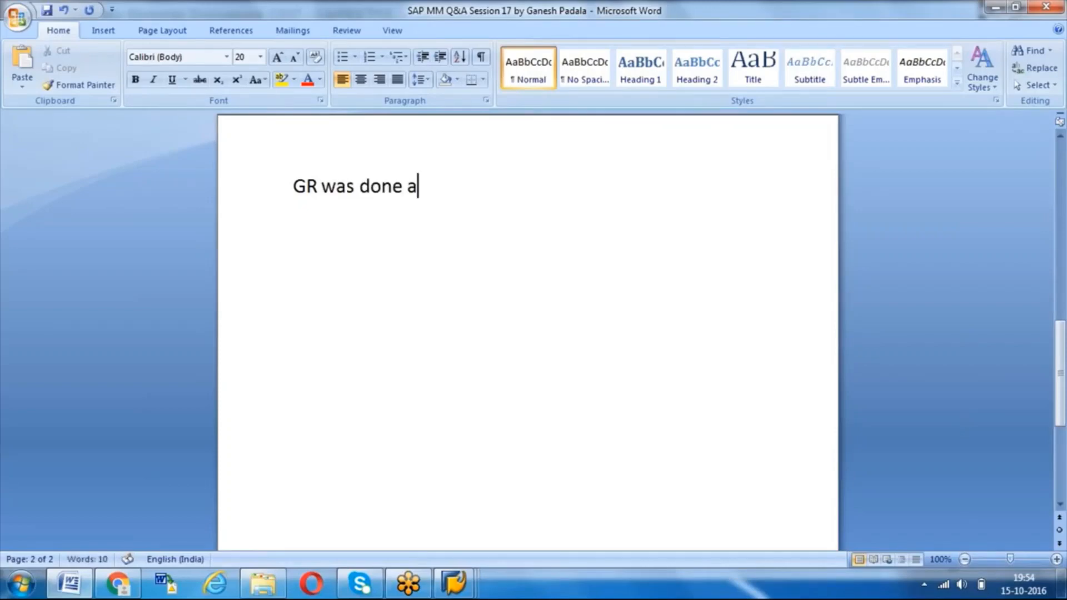
key("BackSpace")
key("BackSpace")
type(". T")
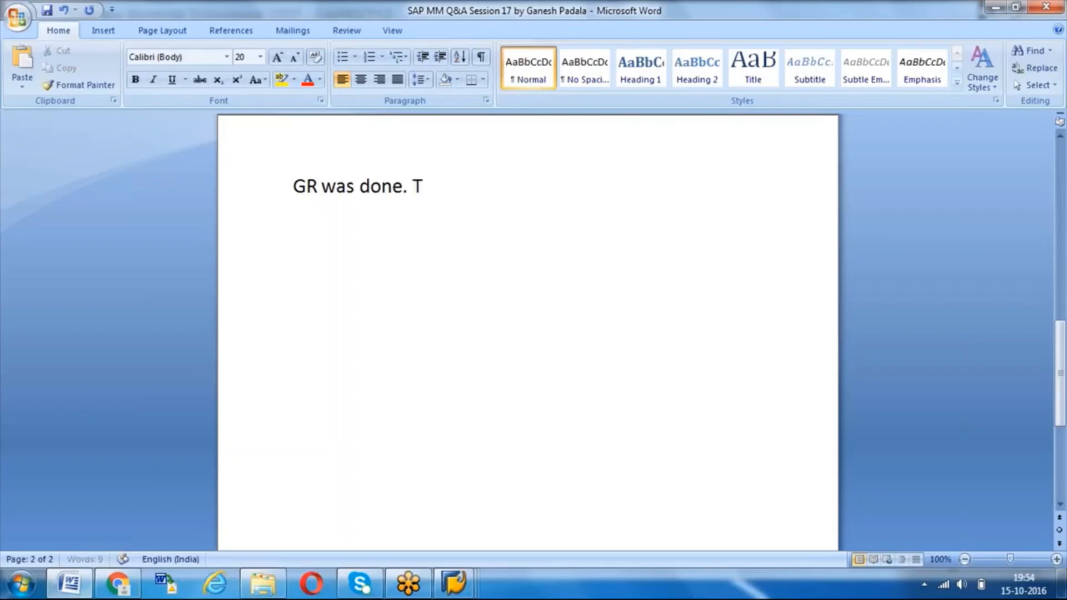
type("hen you wan")
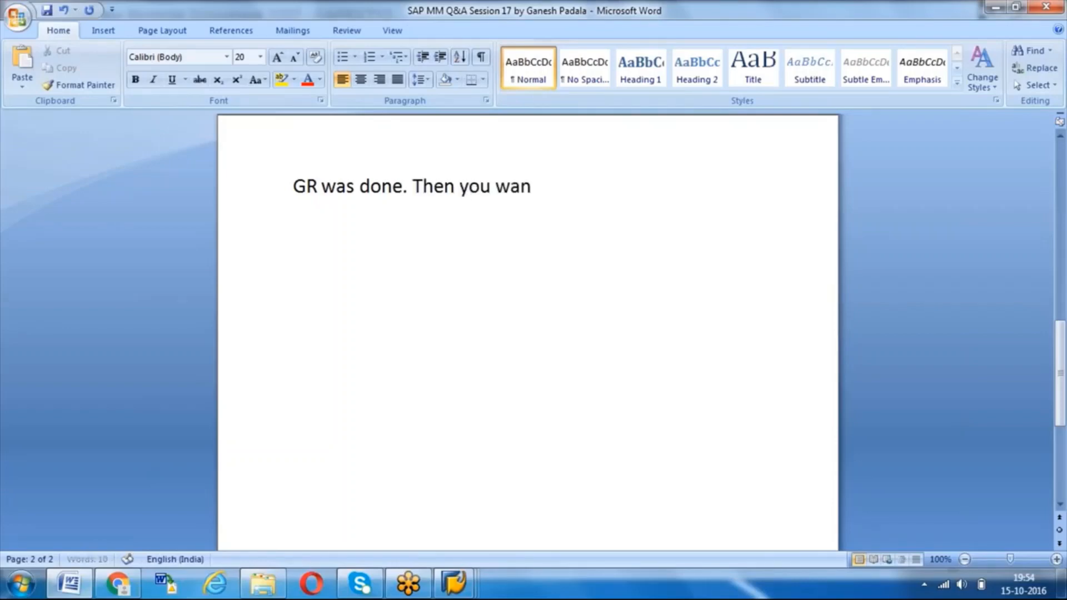
type("t to retru")
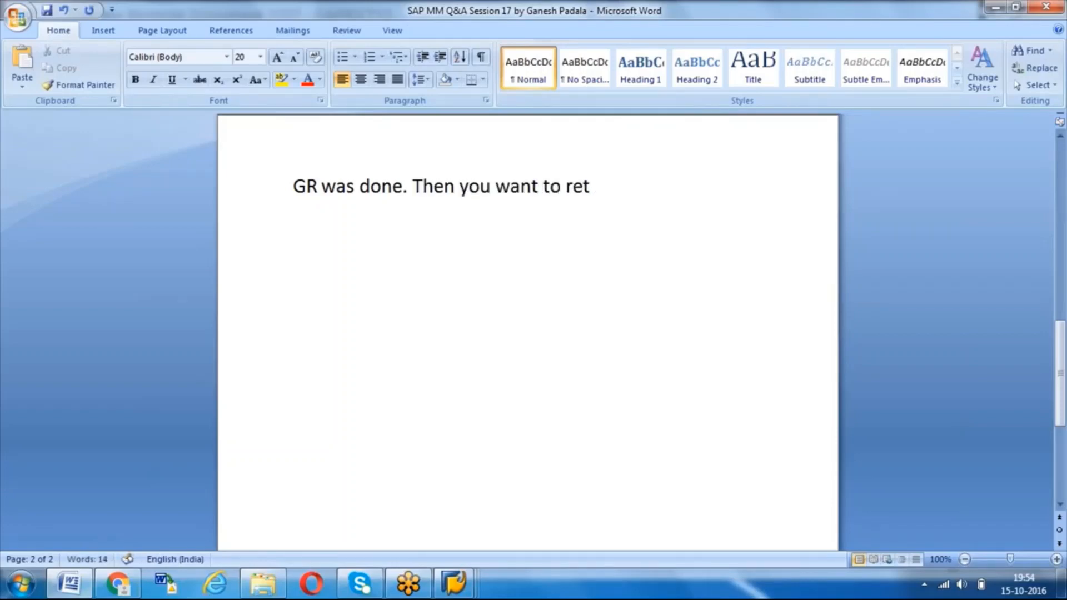
key("BackSpace")
key("BackSpace")
type("urn the")
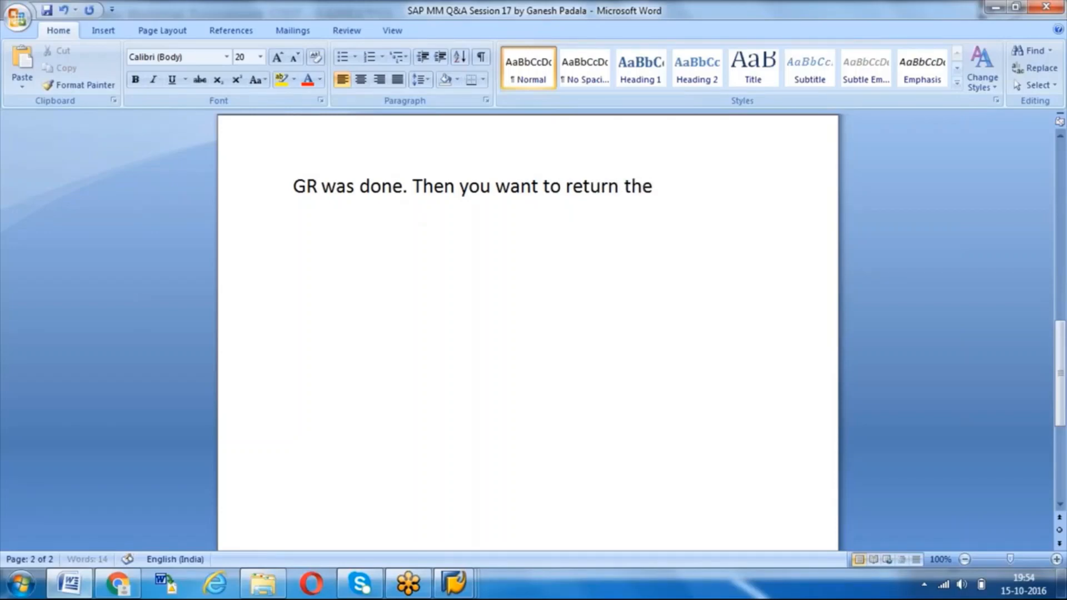
type(" Goods. S")
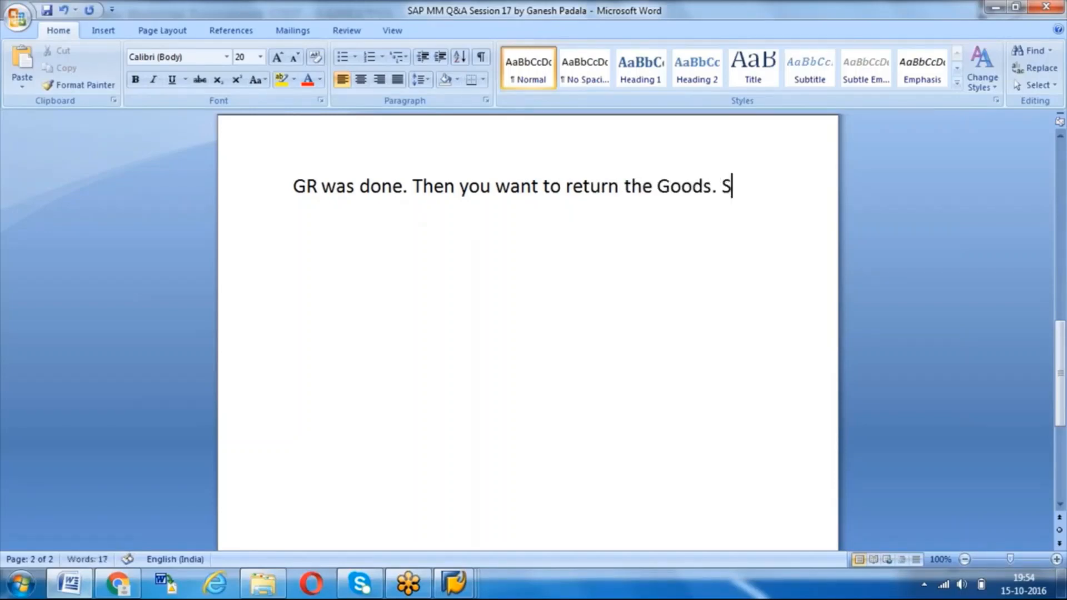
type("tock is in")
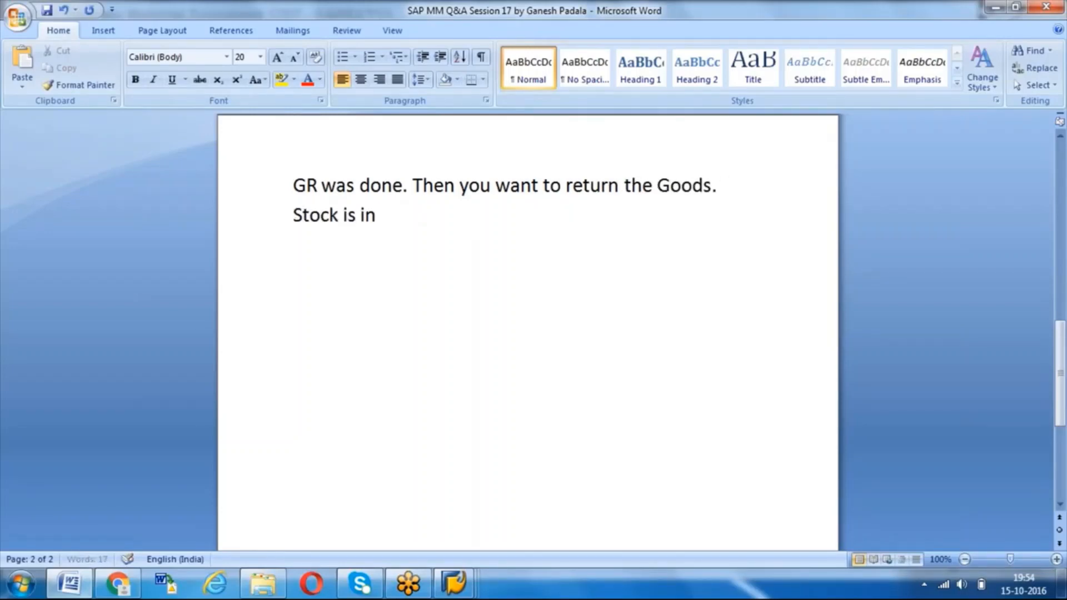
type(" Unres")
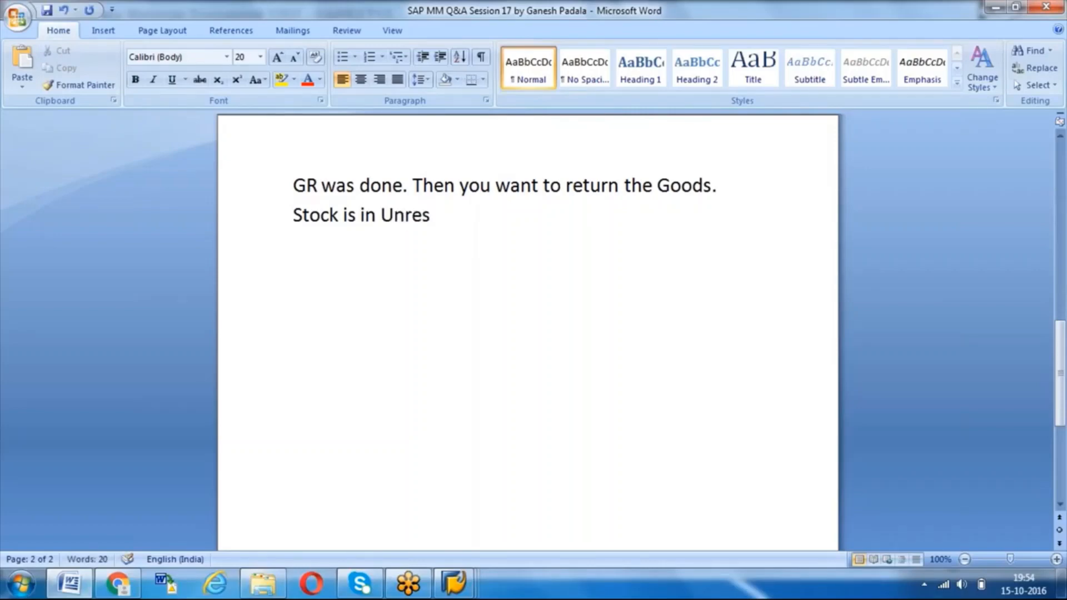
type("tricted use s")
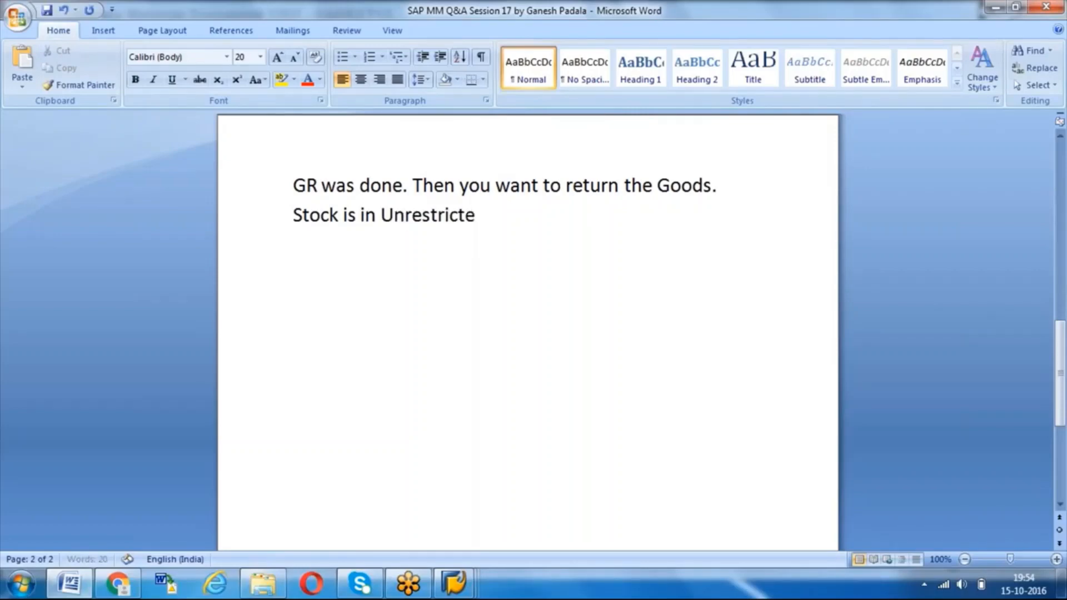
- Continue the paragraph with the sentence "Stock is in Unrestricted use stock."
type("k.")
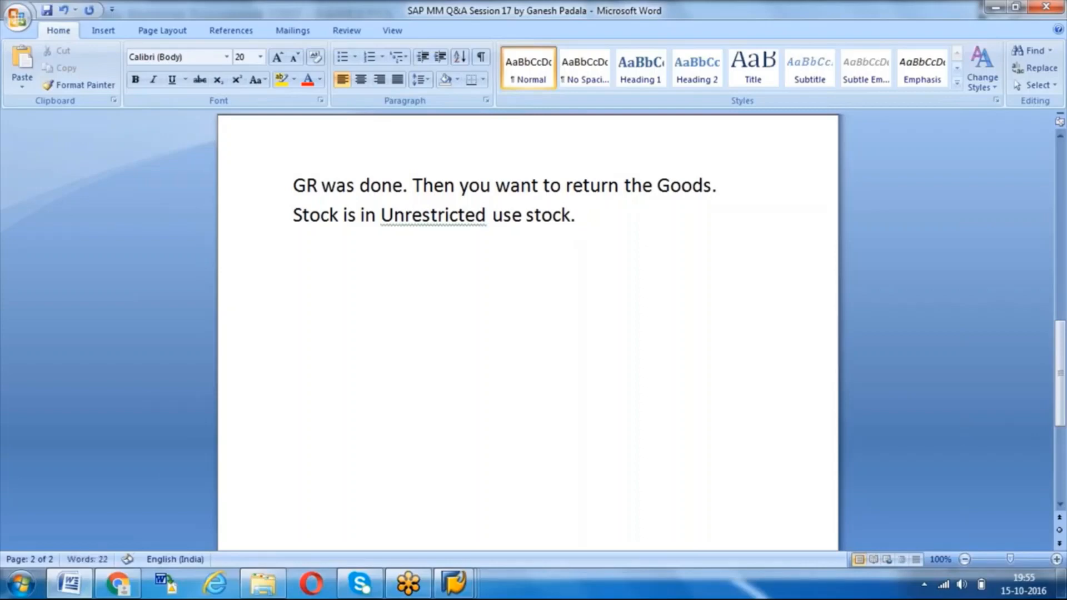
- Start a new paragraph, one blank line below, with the text "122 – Return Delivery to Vendor"
key("Return")
key("Return")
type("122 - Retun")
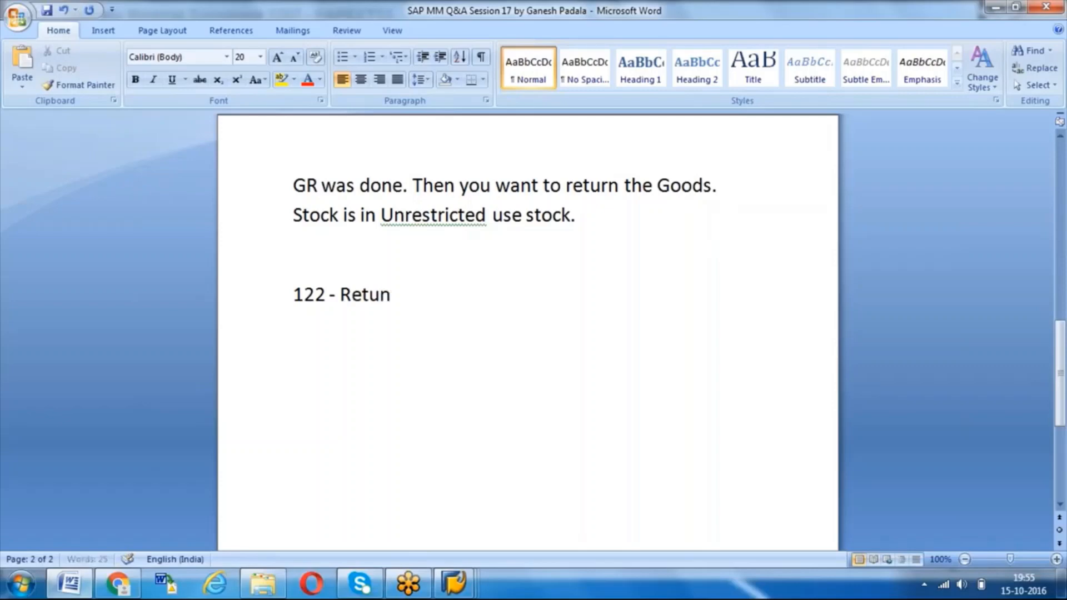
key("BackSpace")
type("rn Delivery")
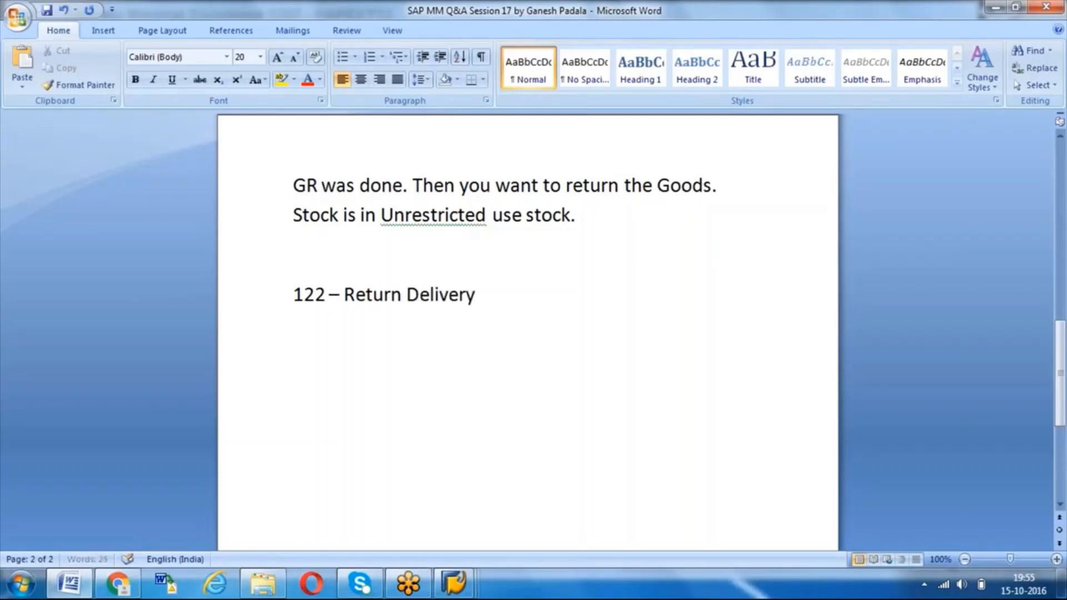
type(" to Vend")
key("BackSpace")
type("nd")
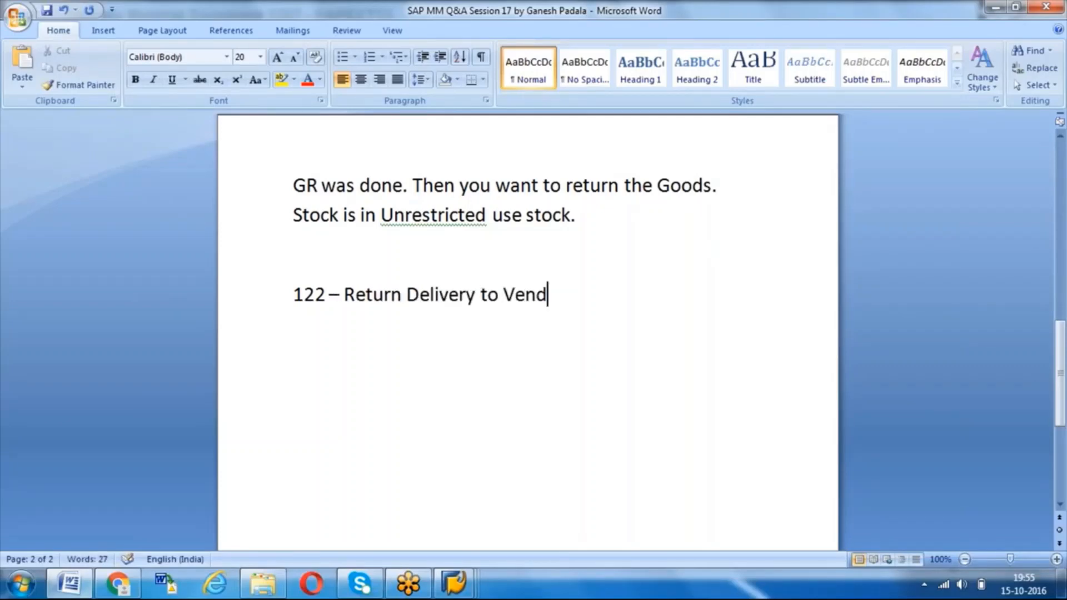
type("or - MIGO")
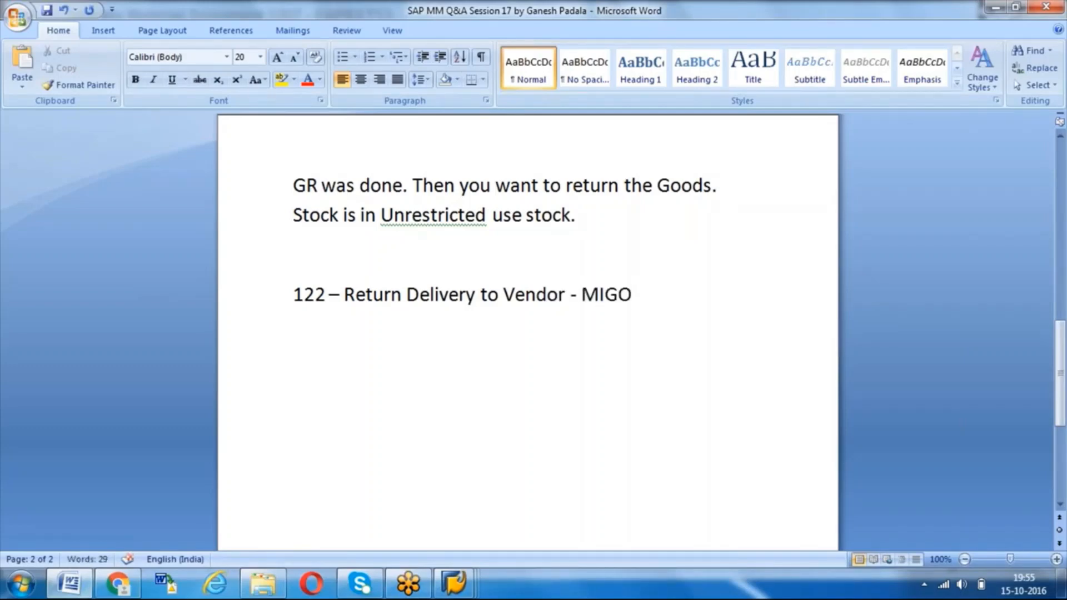
- Add the transaction code to the 122 line as "– MIGO"
type(".")
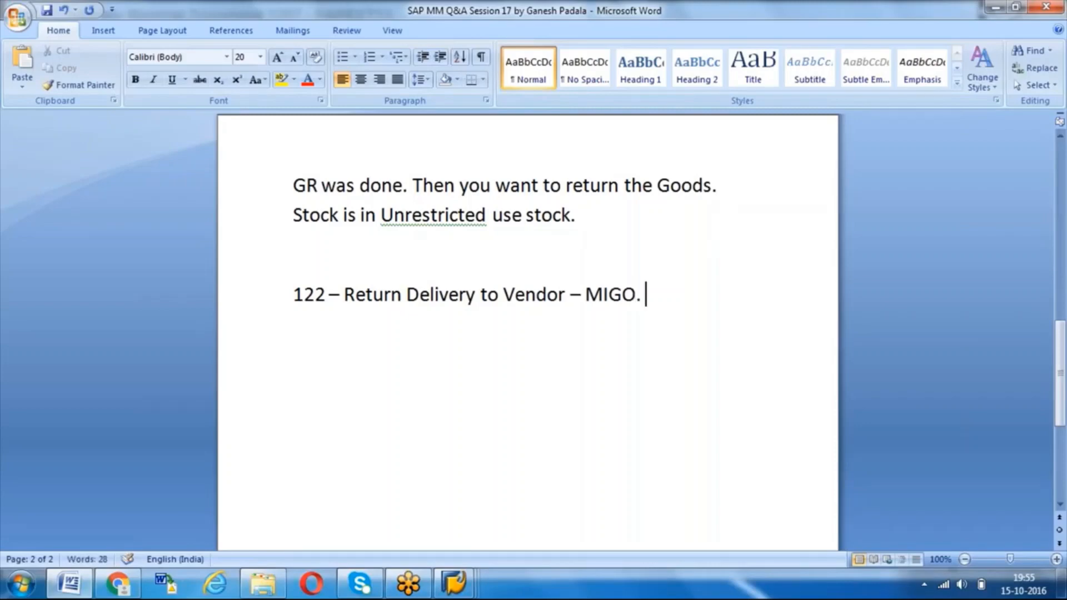
key("BackSpace")
key("BackSpace")
- Continue the 122 line with ". This will be done against /with reference to the Material Document"
type(". This")
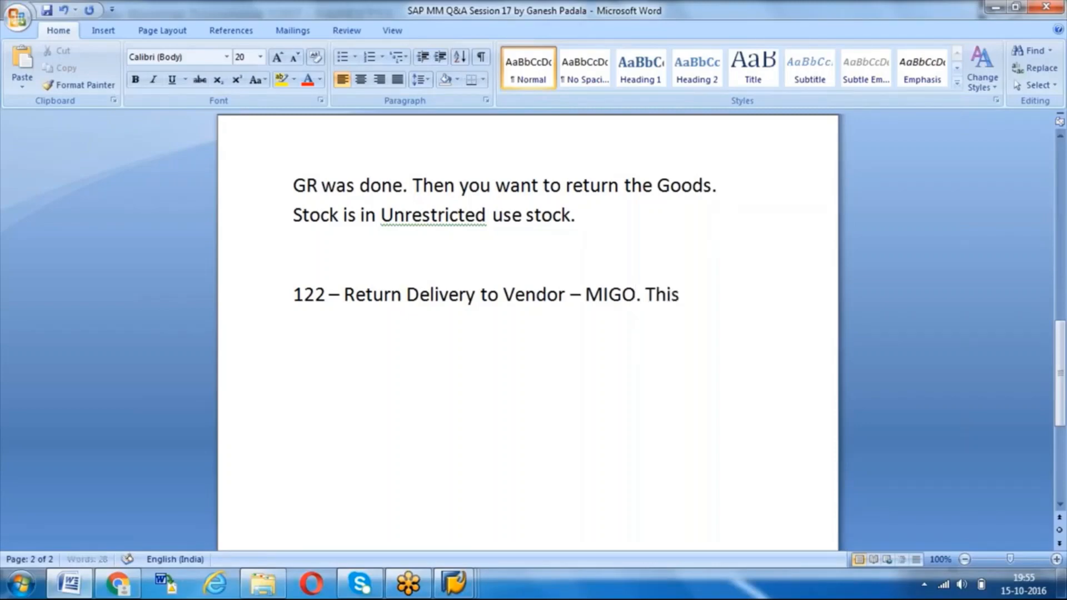
type(" will be done again")
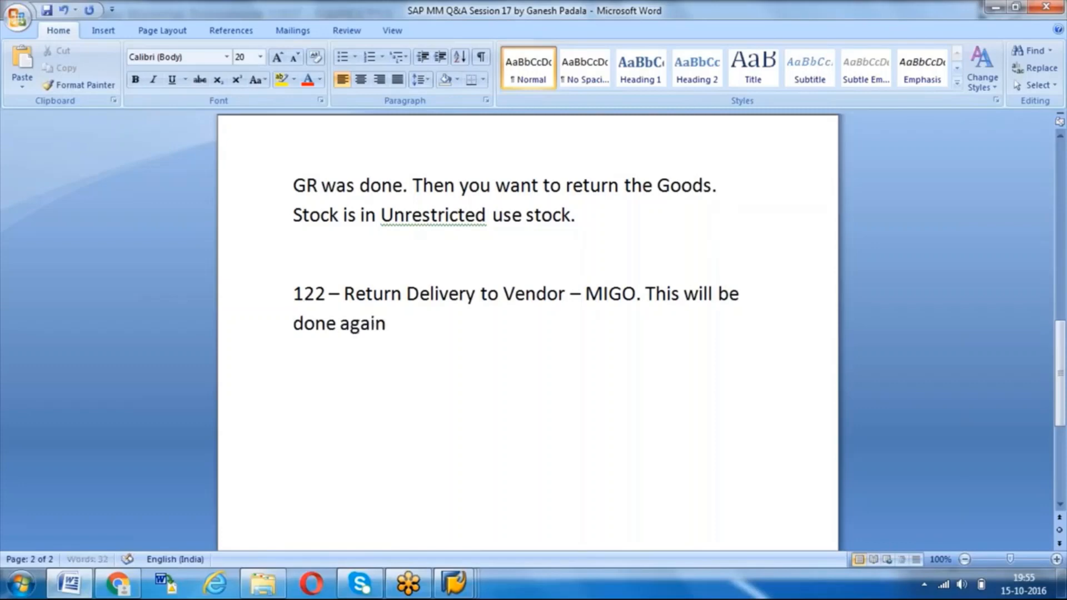
type("st /with r")
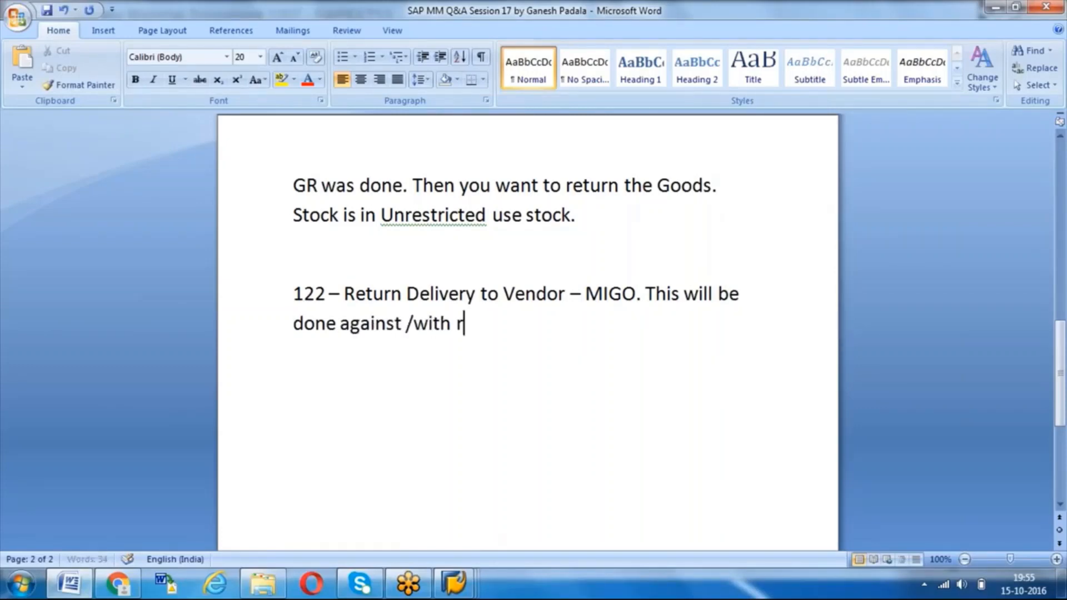
type("eference to th")
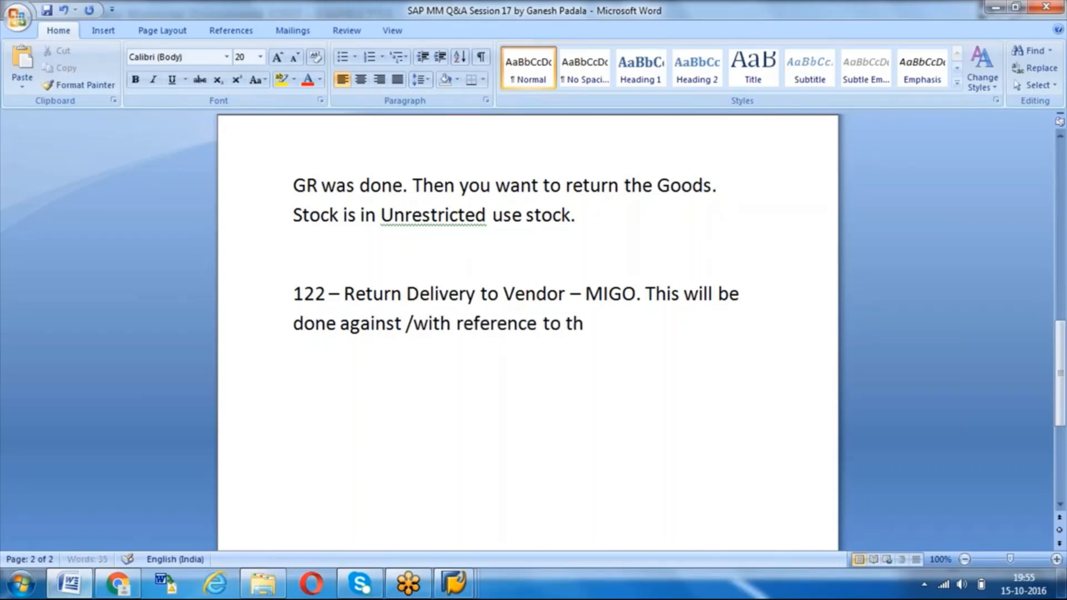
type("e the Material M")
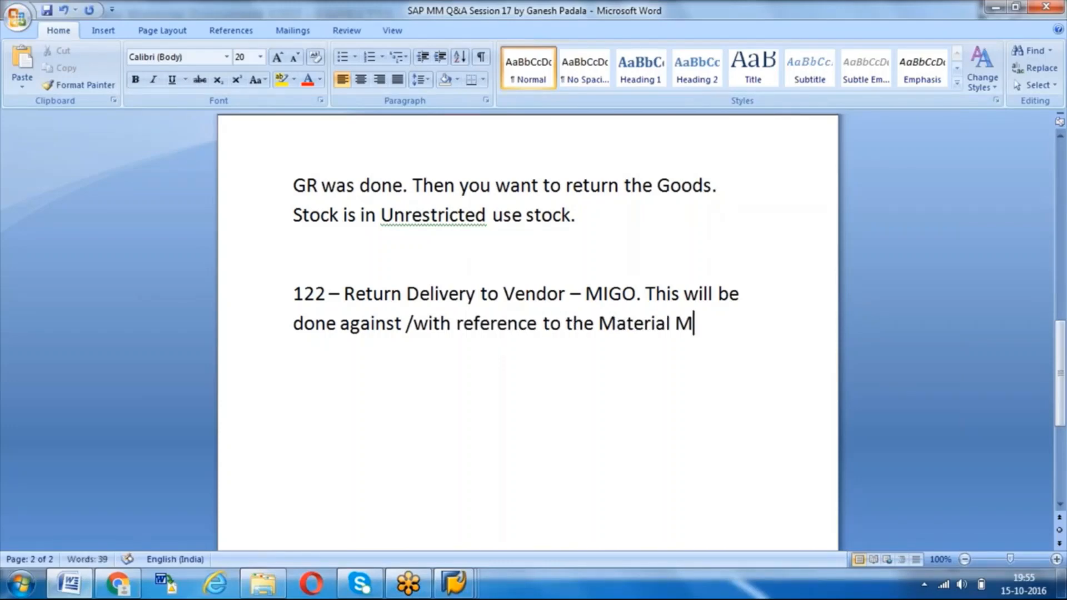
key("BackSpace")
type("Document")
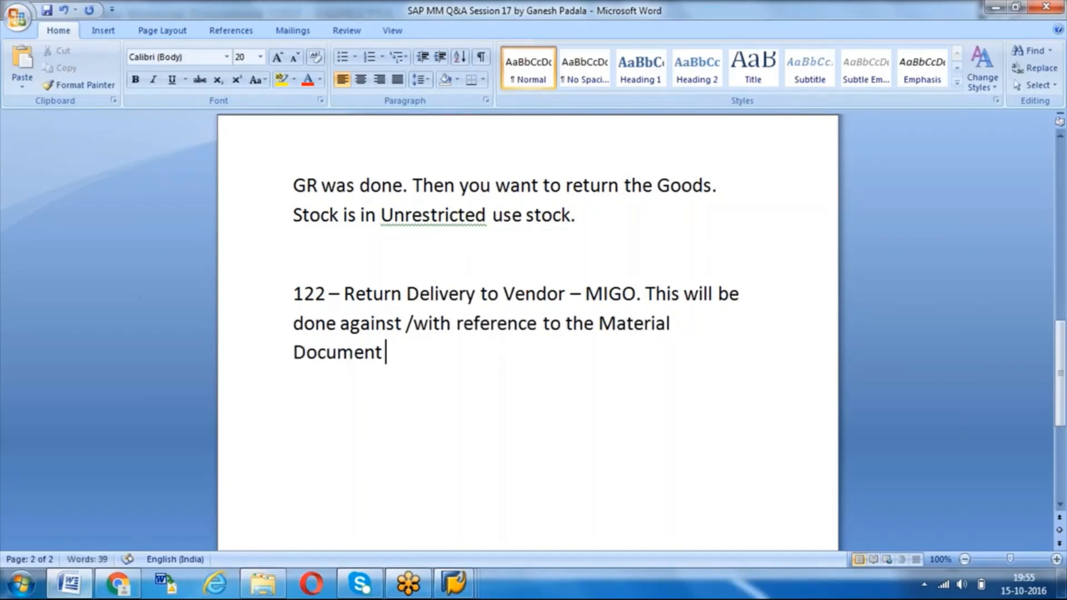
type(" (101")
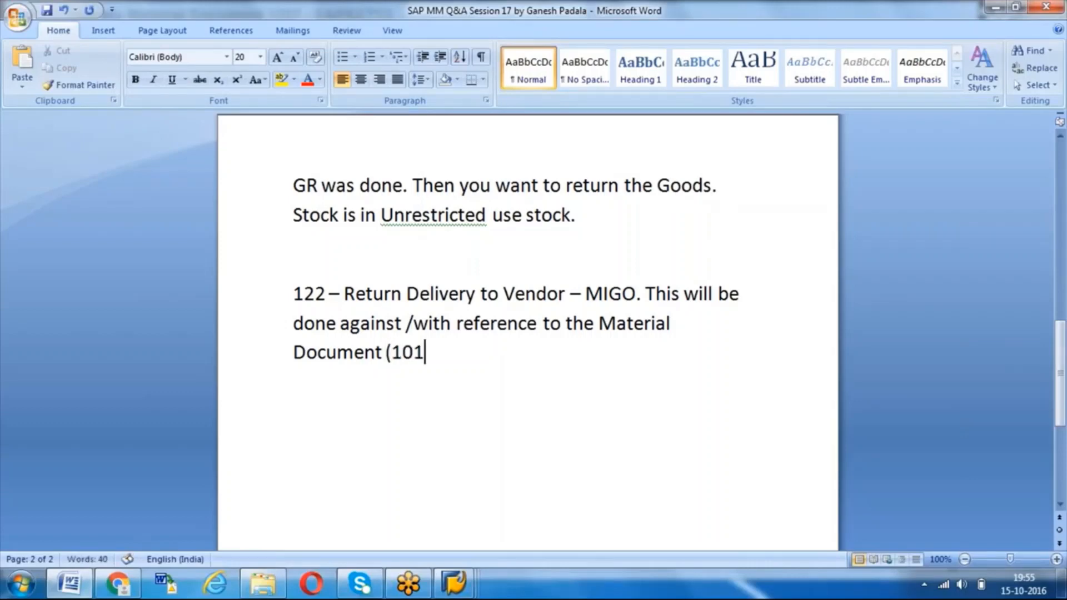
type("=")
- Complete the Material Document sentence with the bracketed note "(101-Goods Receipt)"
key("BackSpace")
type("-Goods")
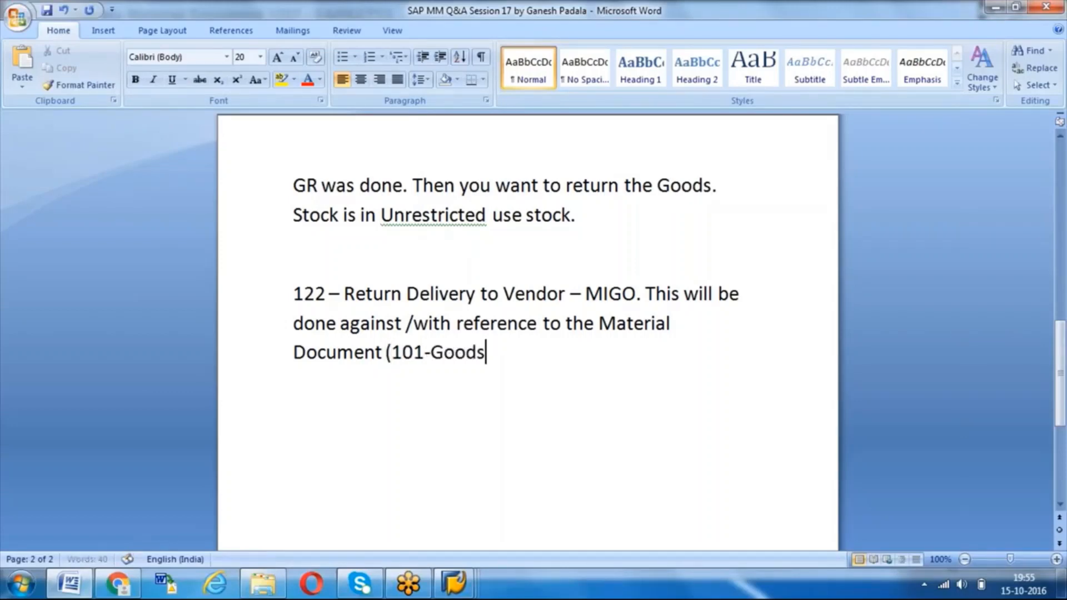
type(" Receipt")
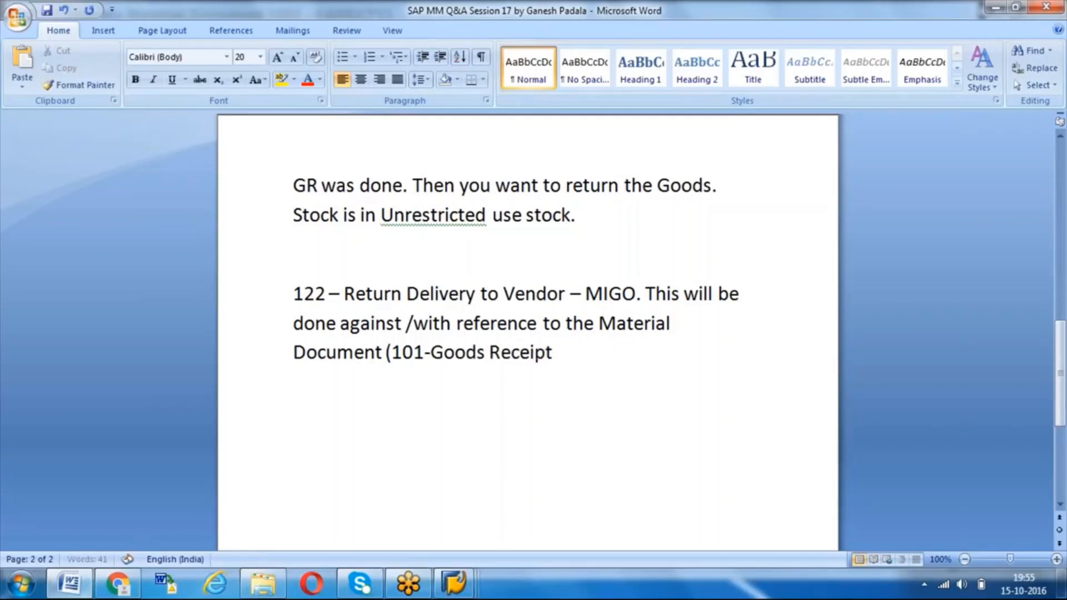
type(")")
- Switch to the return delivery session in SAP and set the item's quantity in unit of entry to 1 KG
left_click(454, 584)
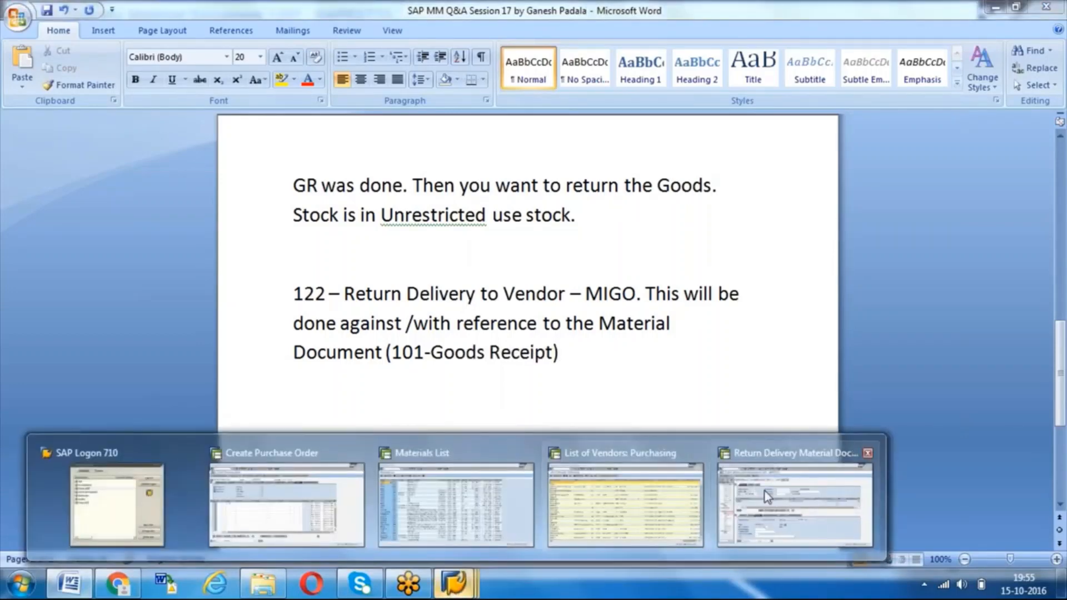
left_click(766, 493)
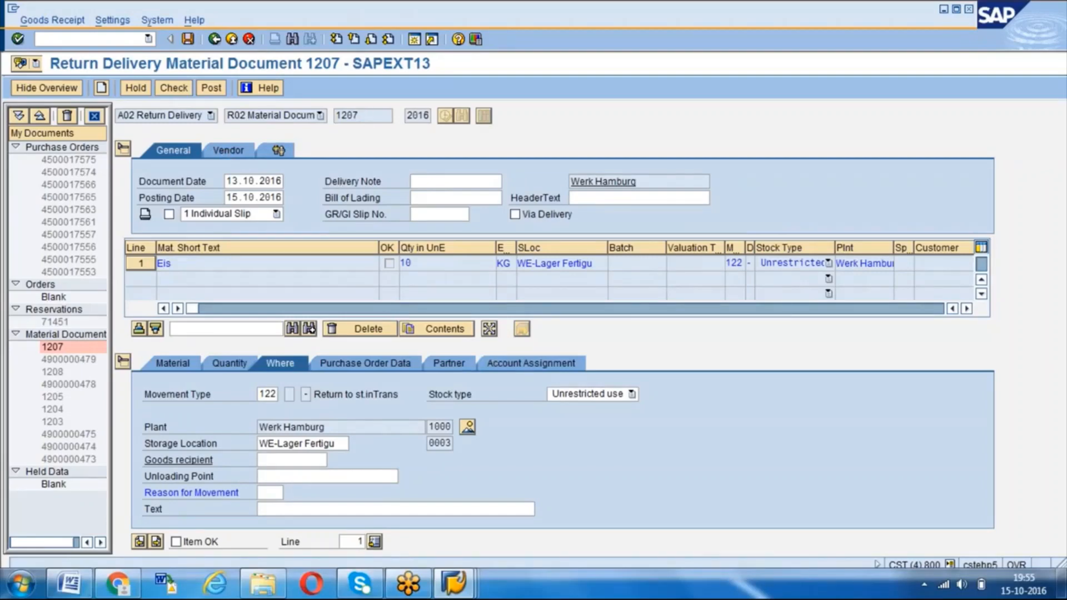
left_click(225, 364)
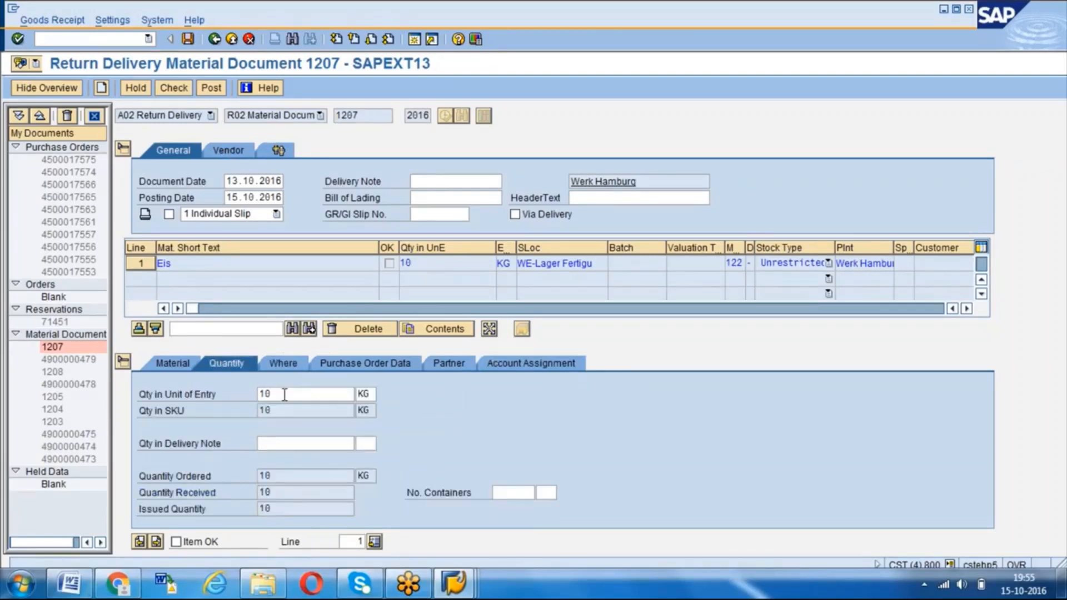
left_click(285, 395)
key("BackSpace")
key("Return")
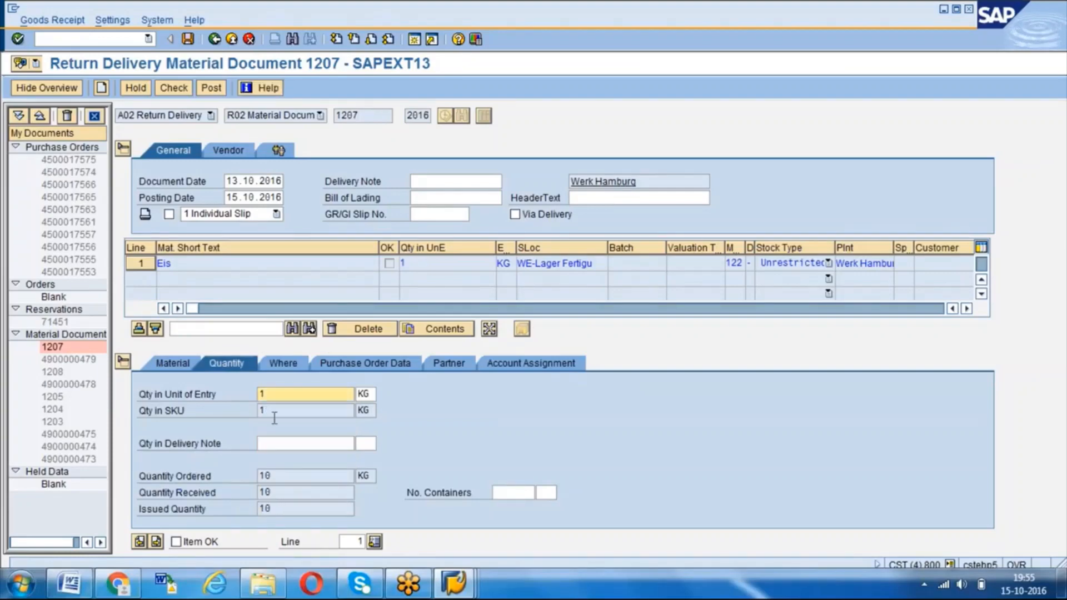
- Set the return item's reason for movement to 1, Poor quality
left_click(293, 363)
left_click(277, 491)
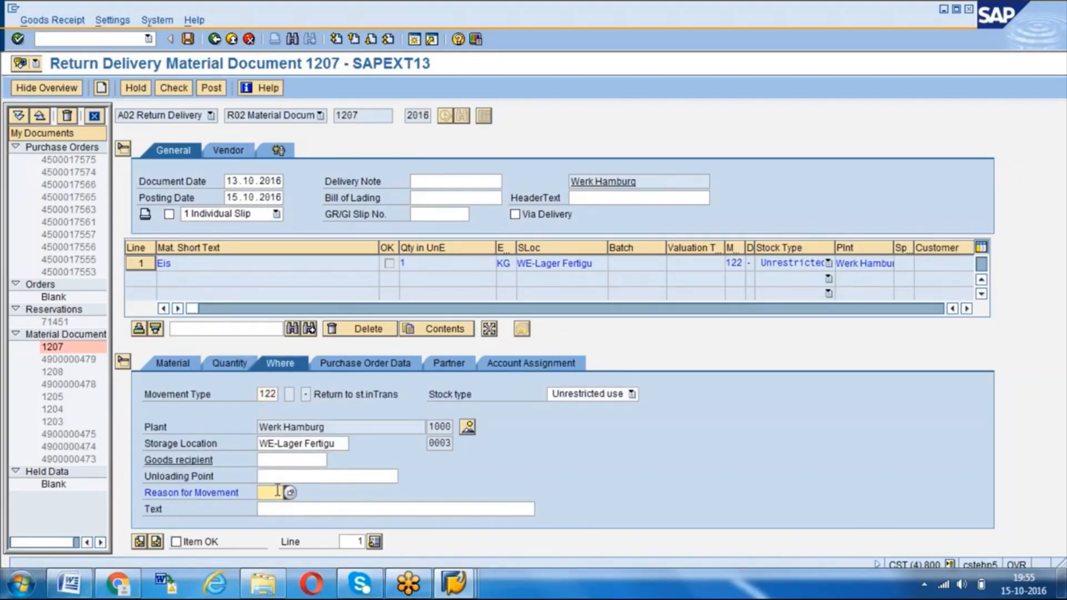
type("1")
key("Return")
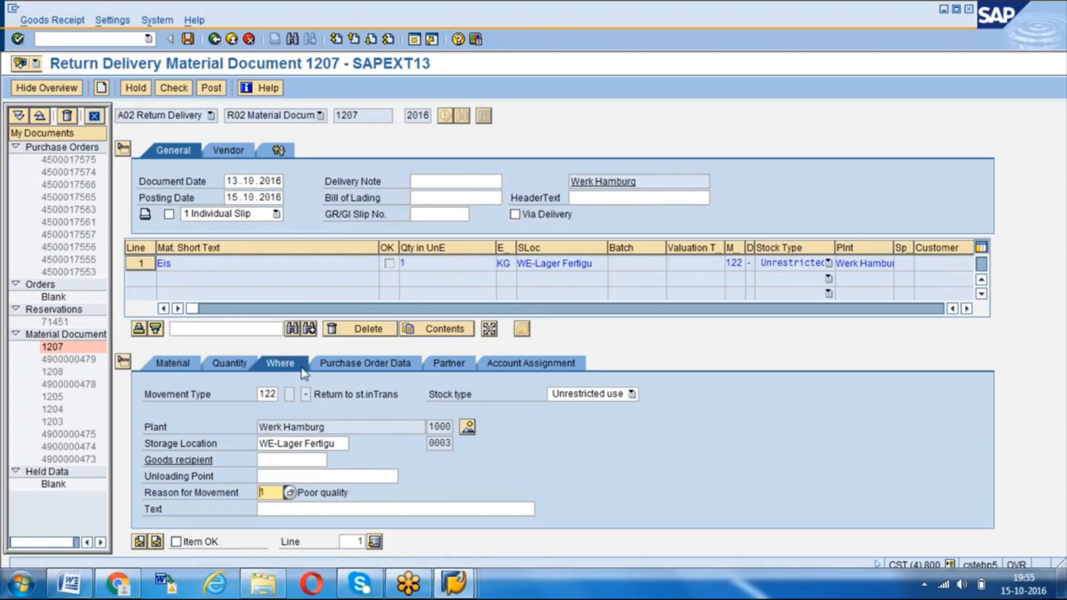
- Mark the movement type 122 item as OK and post the return delivery
left_click(265, 396)
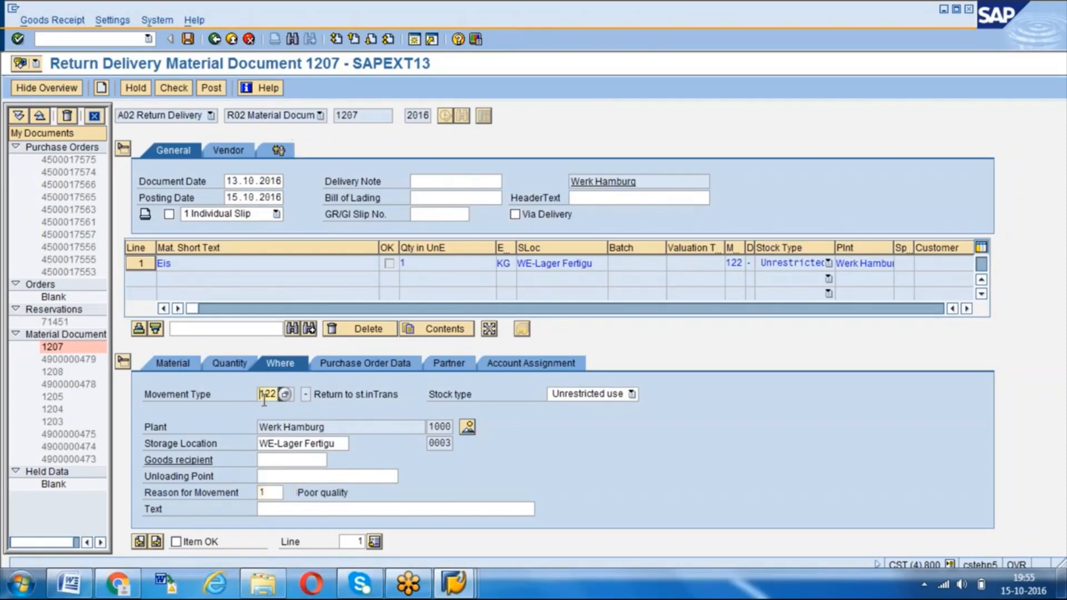
left_click(176, 542)
left_click(213, 89)
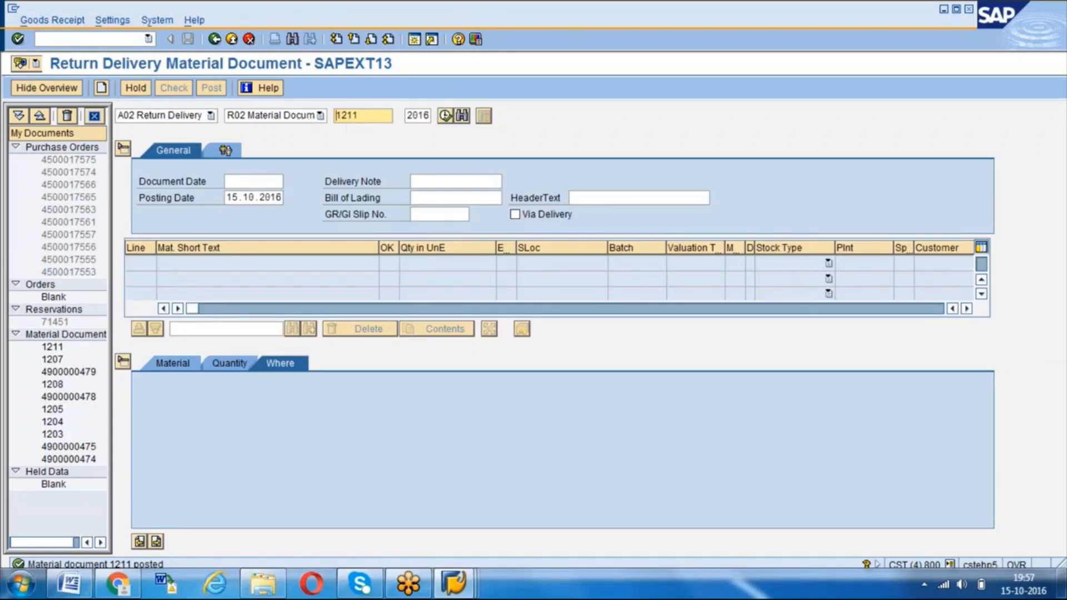
left_click(376, 116)
left_click(453, 584)
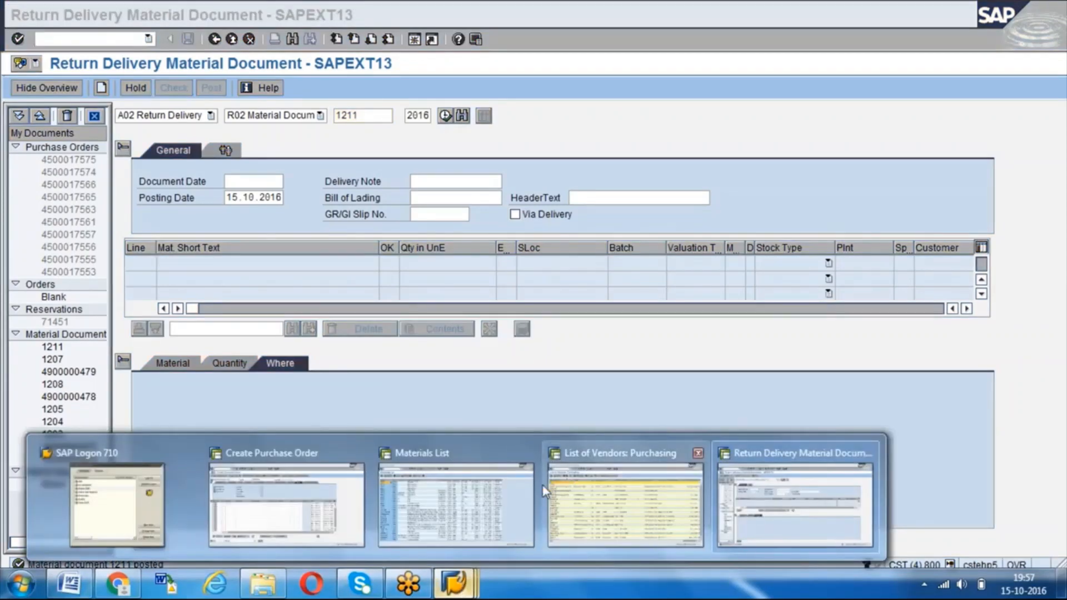
left_click(290, 500)
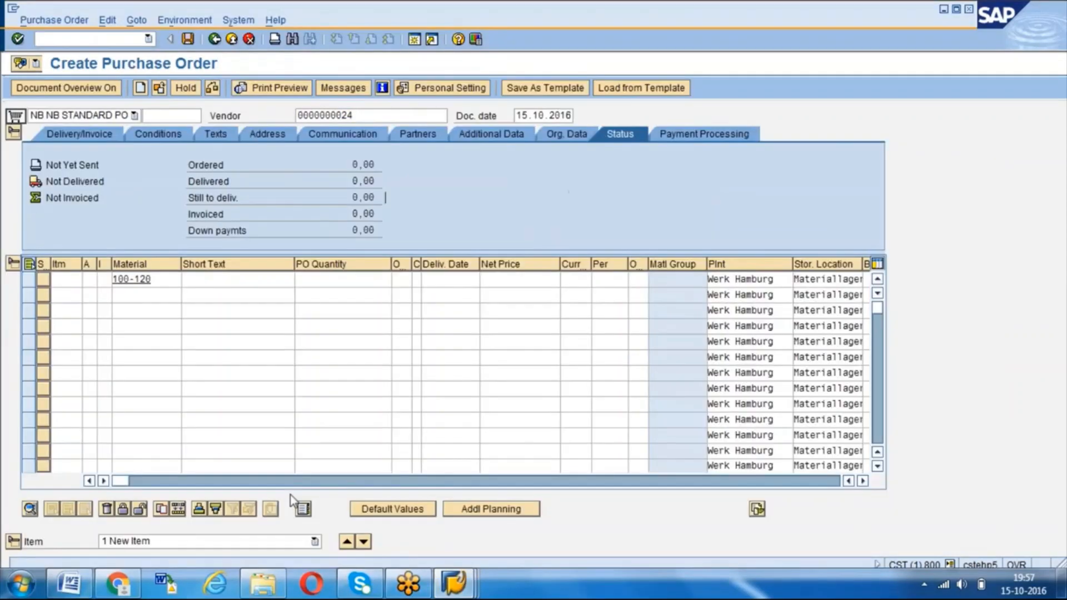
left_click(453, 584)
left_click(798, 500)
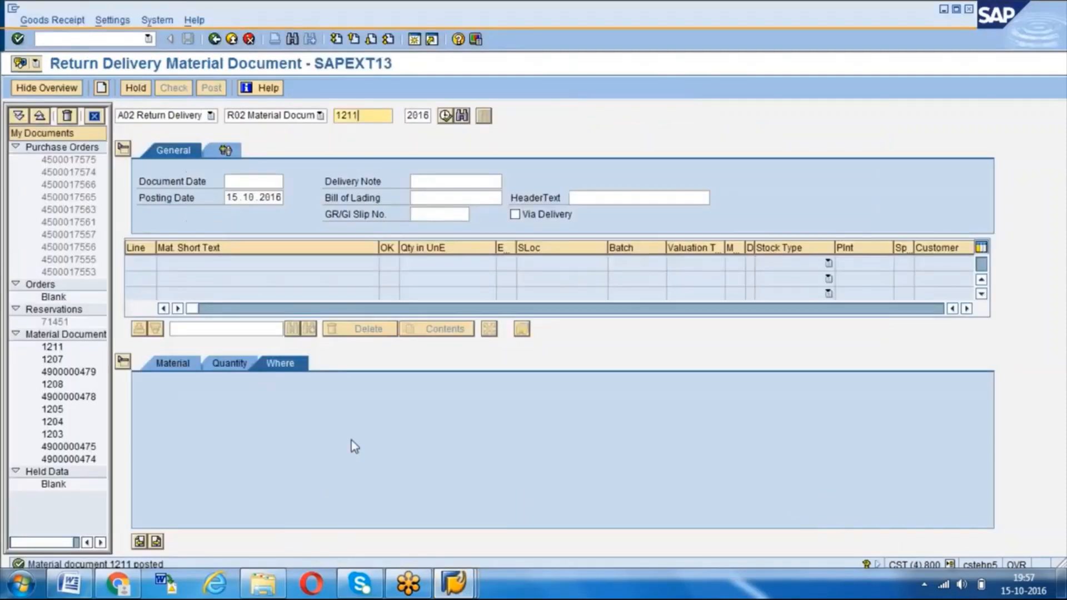
- Display the posted return delivery's material document 1211 using the A04 Display action
left_click(211, 115)
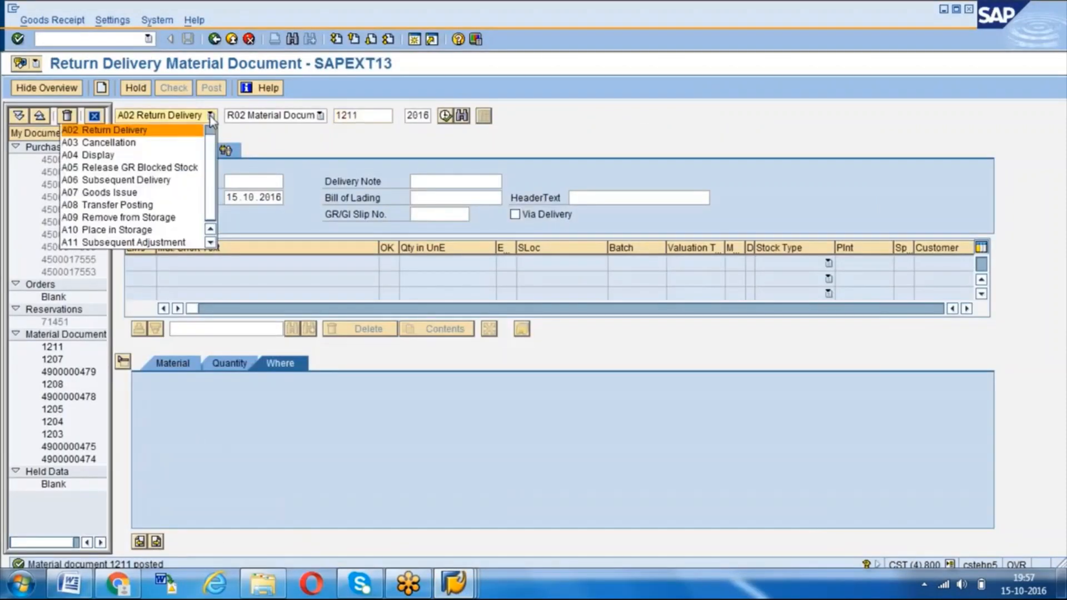
left_click(154, 154)
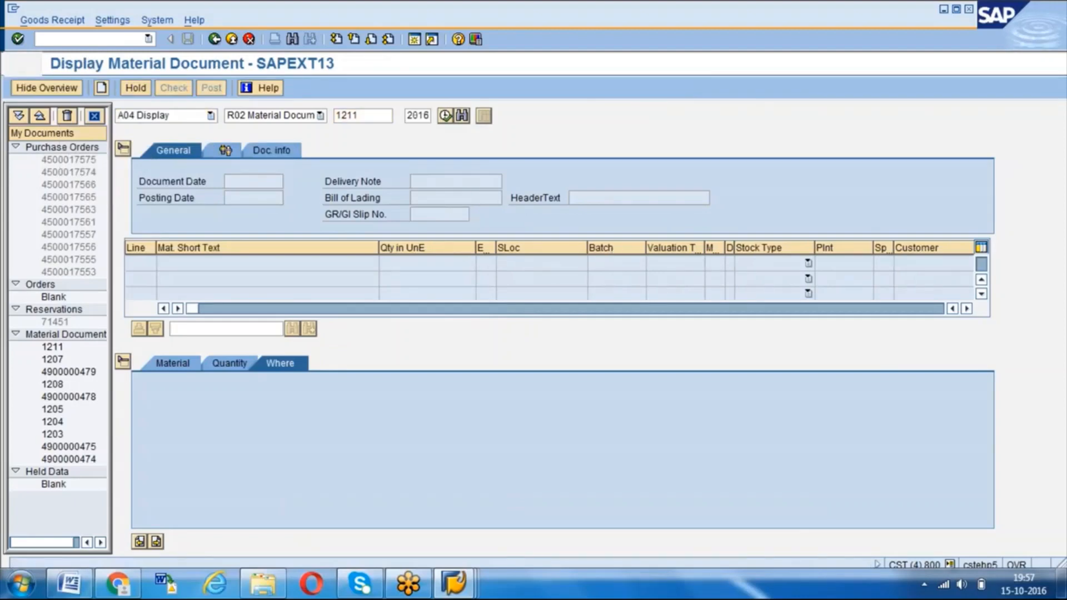
key("Return")
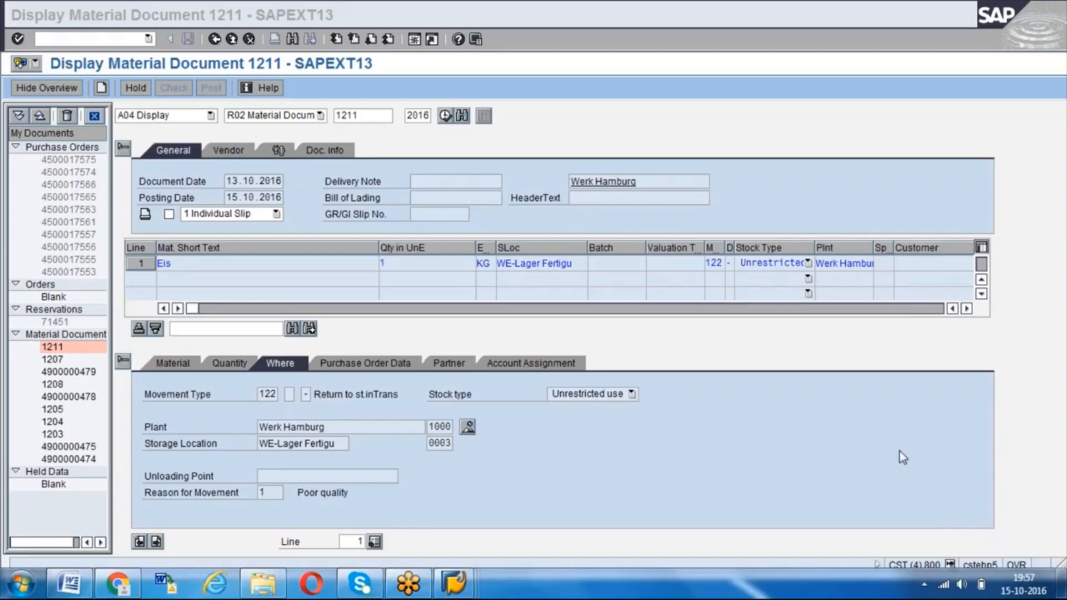
left_click(698, 321)
- Look up the FI documents for the displayed material document from its document information
left_click(323, 151)
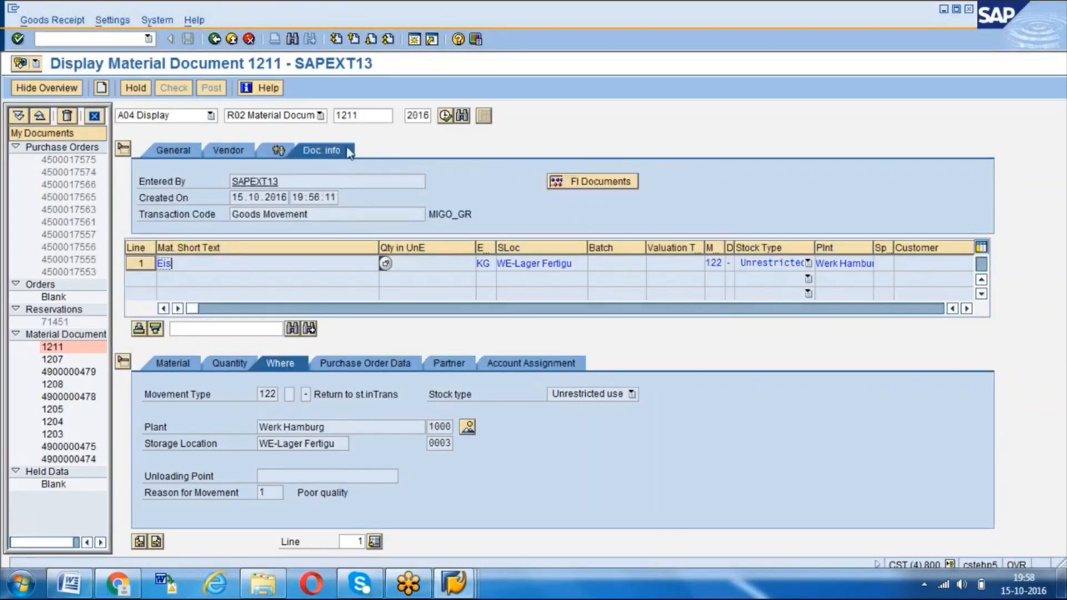
left_click(579, 180)
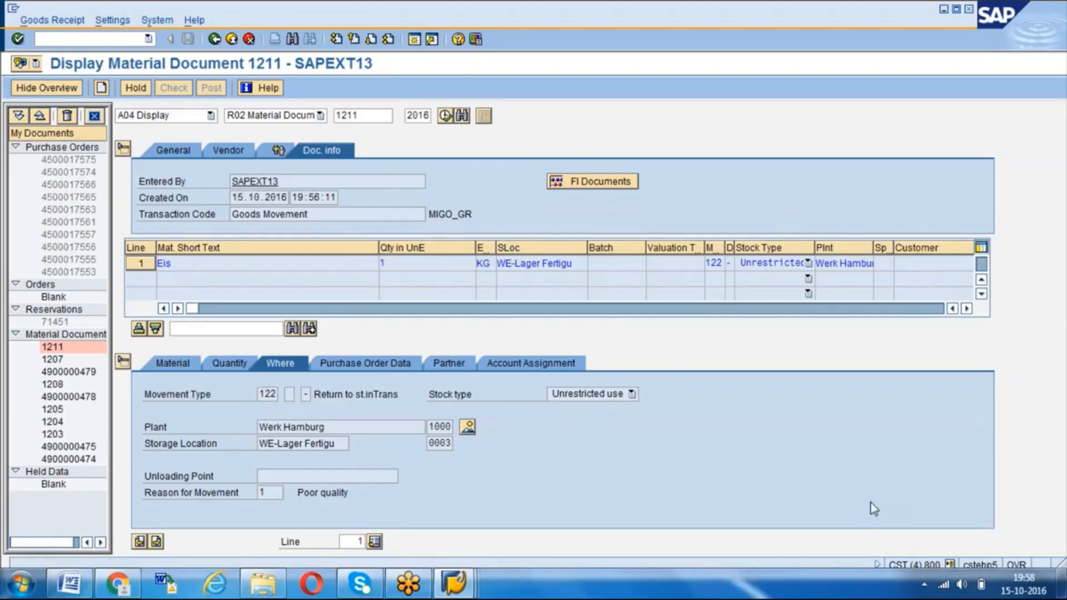
left_click(272, 261)
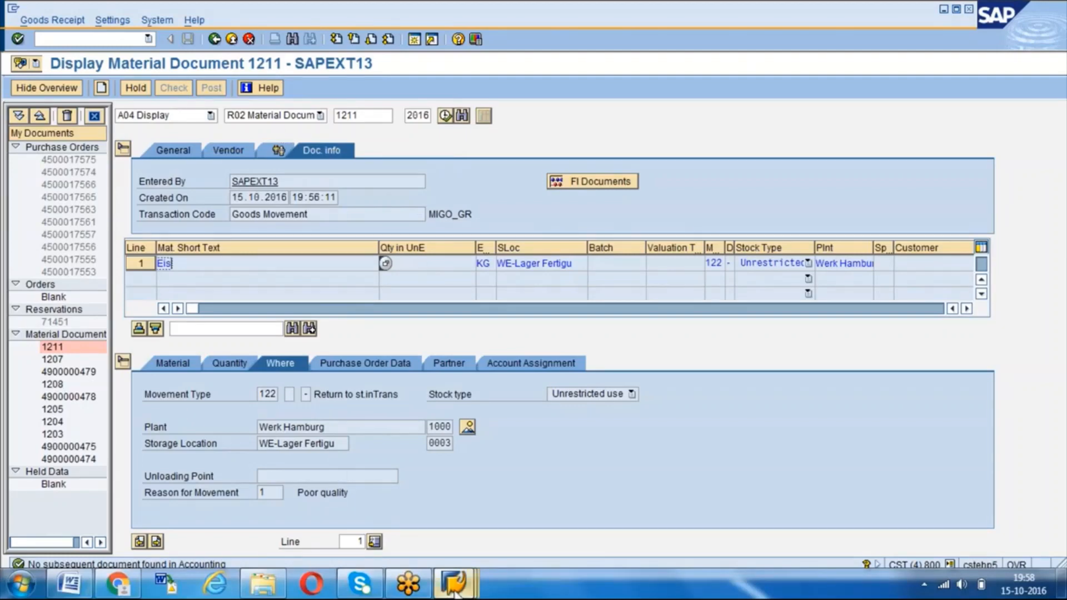
- Switch to the Create Purchase Order session and set the vendor to AGENCY01
mouse_move(452, 583)
left_click(293, 490)
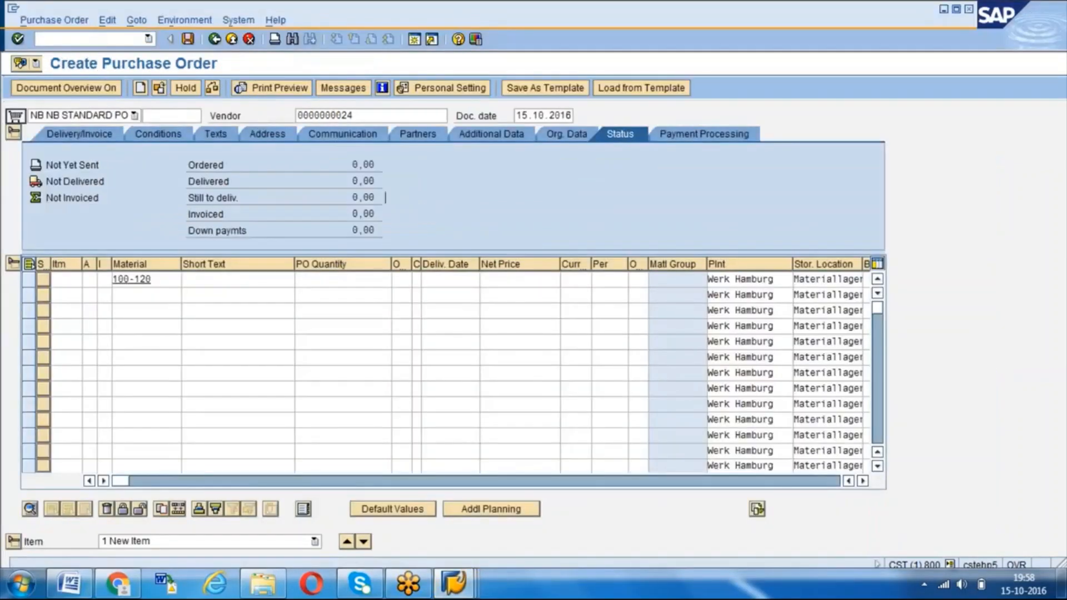
left_click(161, 282)
left_click(356, 118)
key("BackSpace")
key("BackSpace")
key("BackSpace")
key("BackSpace")
key("BackSpace")
key("BackSpace")
key("BackSpace")
key("BackSpace")
key("BackSpace")
key("BackSpace")
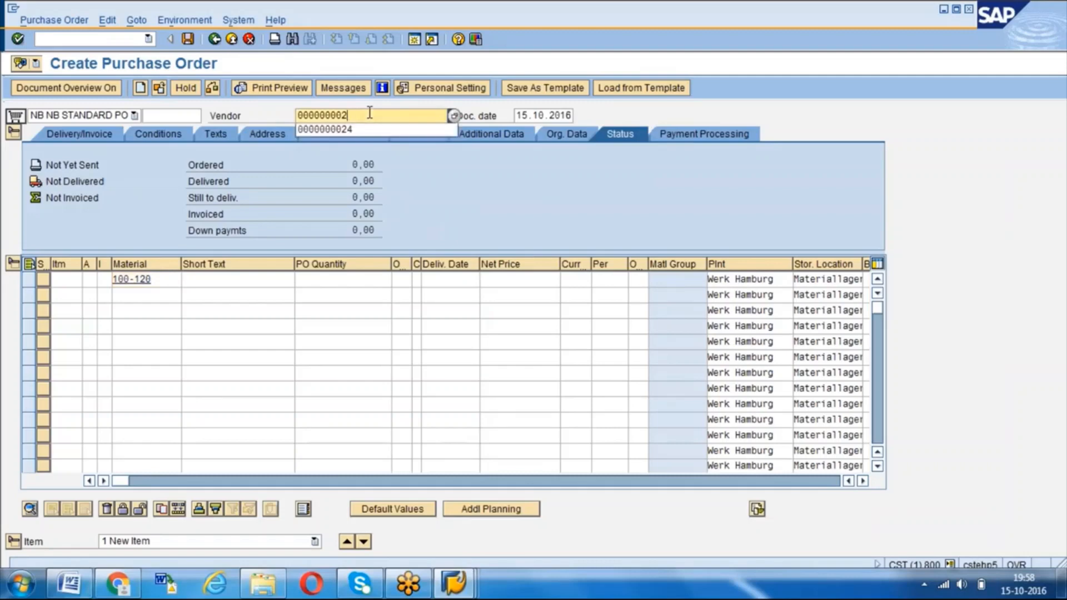
type("A")
key("Down")
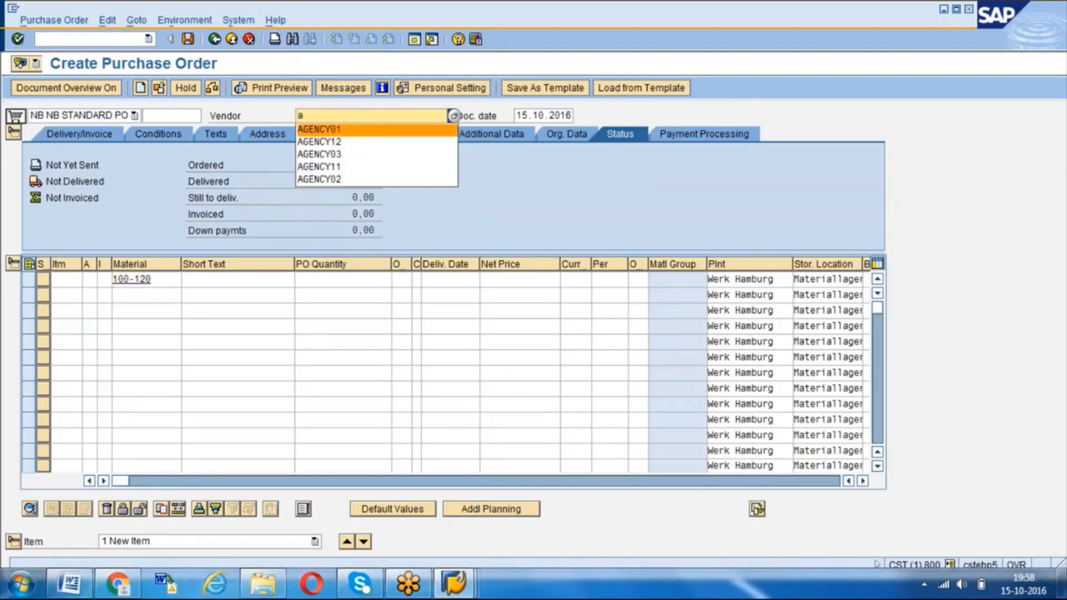
key("Return")
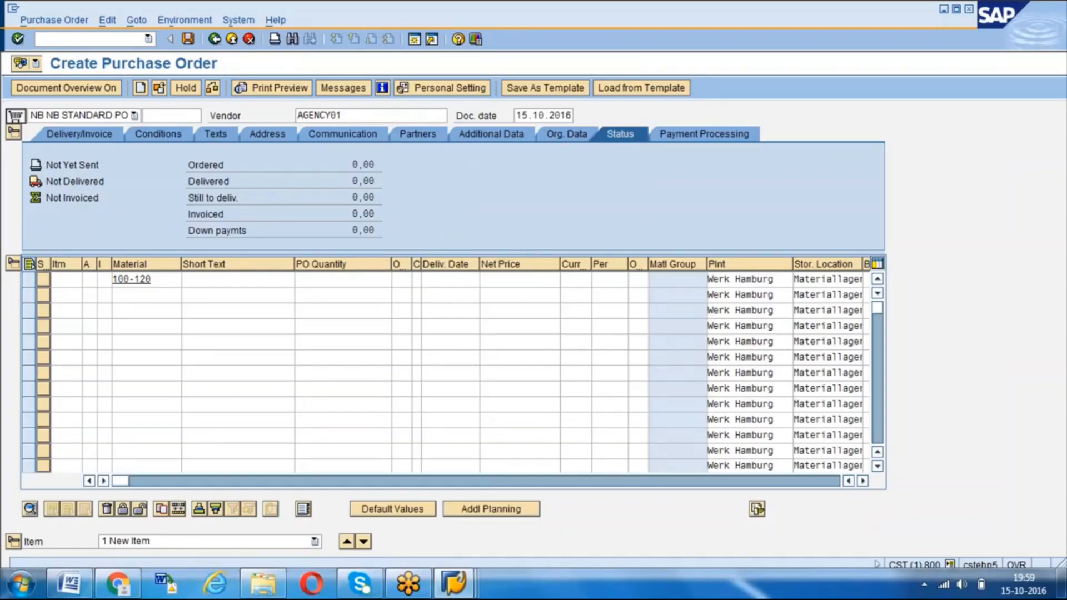
- Enter the purchase order item for material 100-120 with a quantity of 5
key("Return")
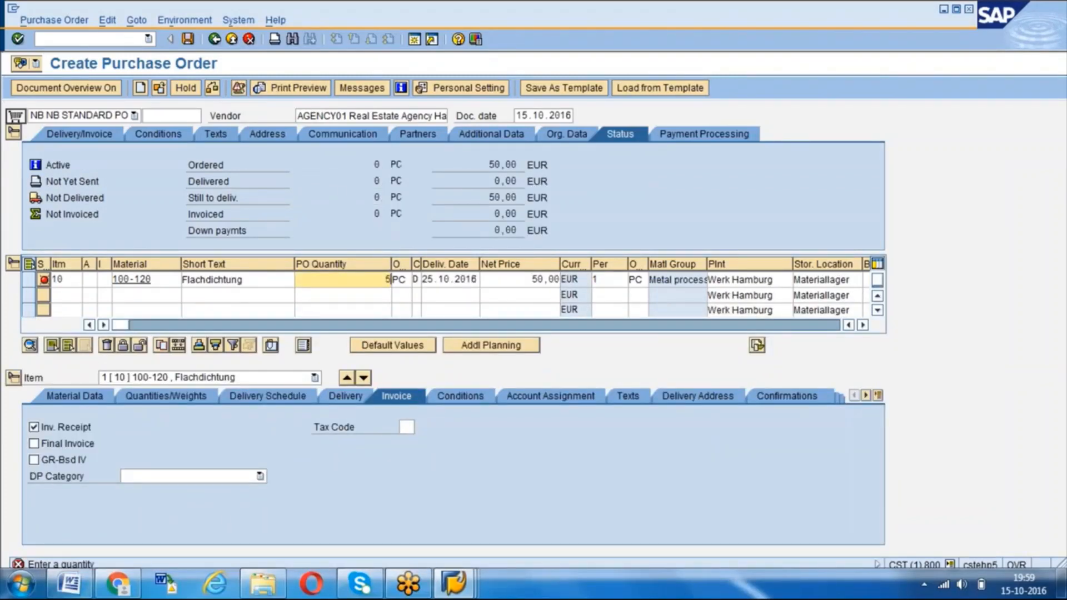
type("5")
key("Return")
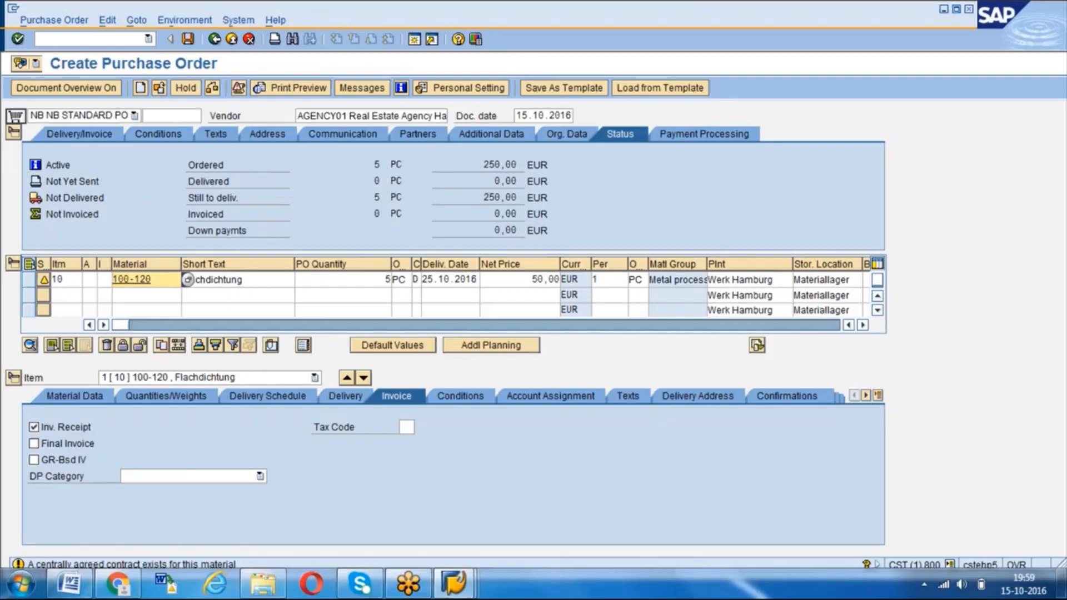
- Widen the Returns Item column in the item overview and mark item 10 as a returns item
left_click_drag(141, 326, 401, 325)
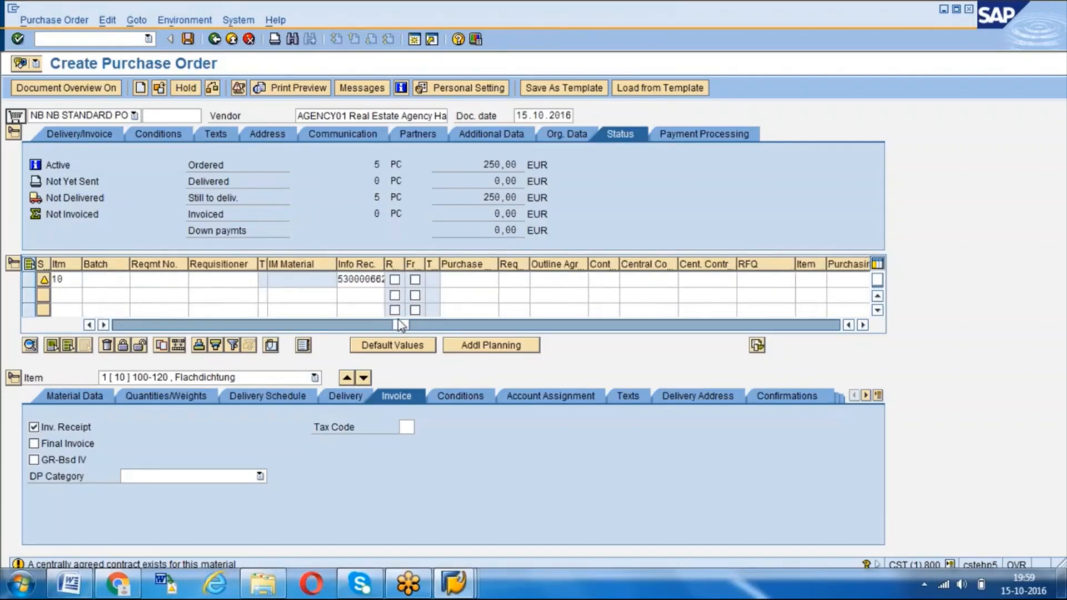
left_click_drag(404, 264, 443, 262)
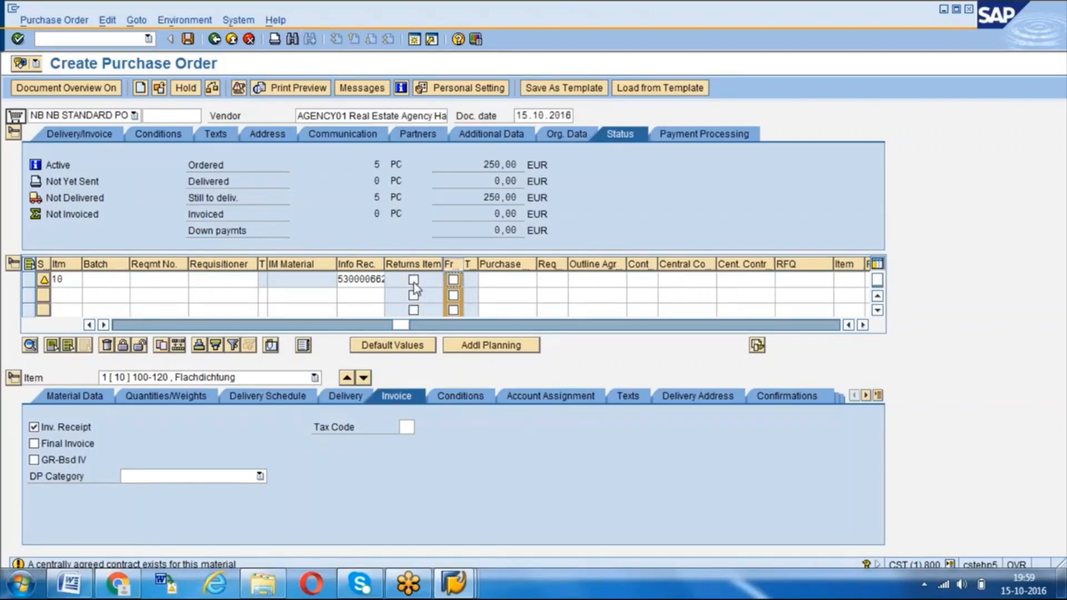
left_click_drag(403, 325, 123, 338)
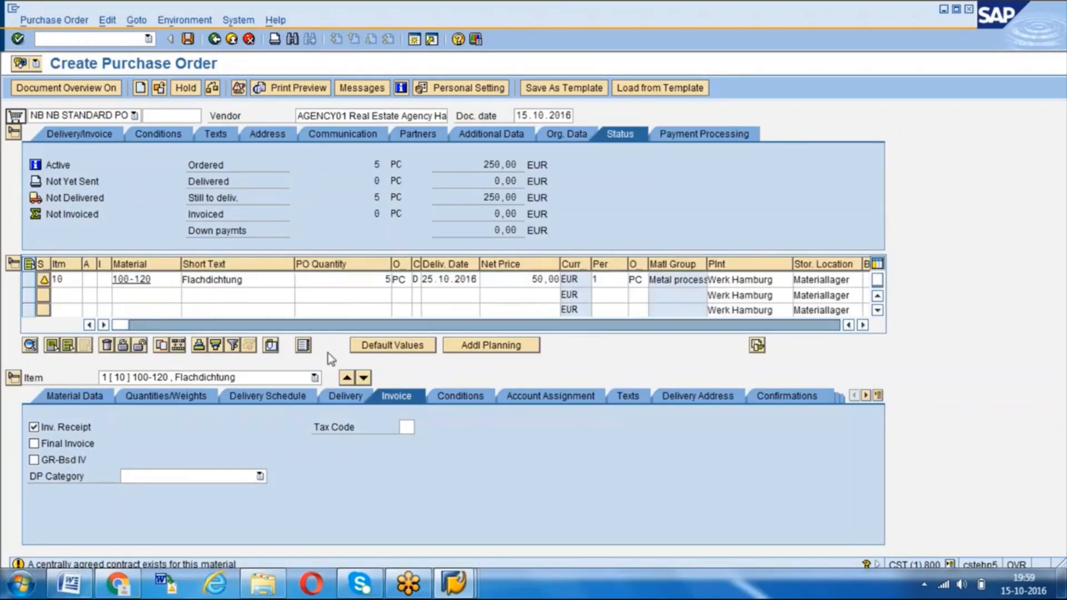
- Examine the pricing conditions and condition values of the returns item
left_click(448, 393)
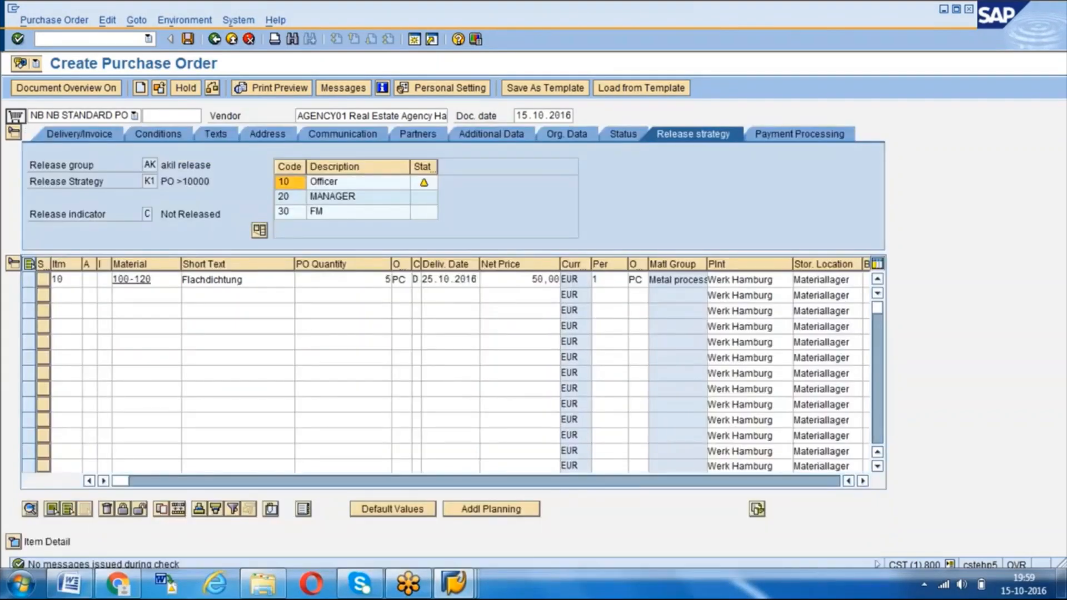
left_click(14, 542)
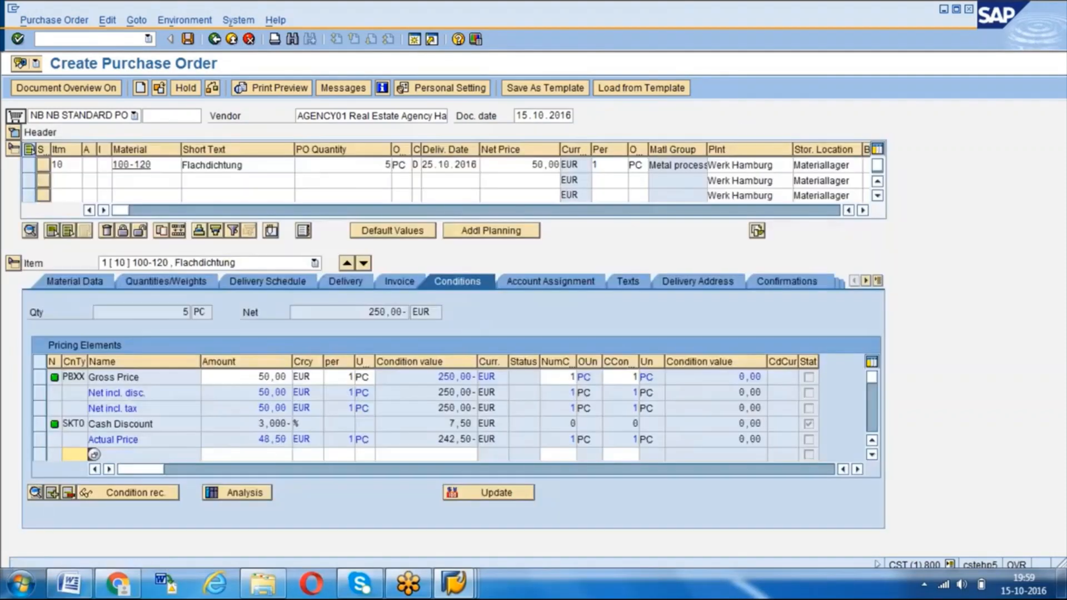
left_click(473, 378)
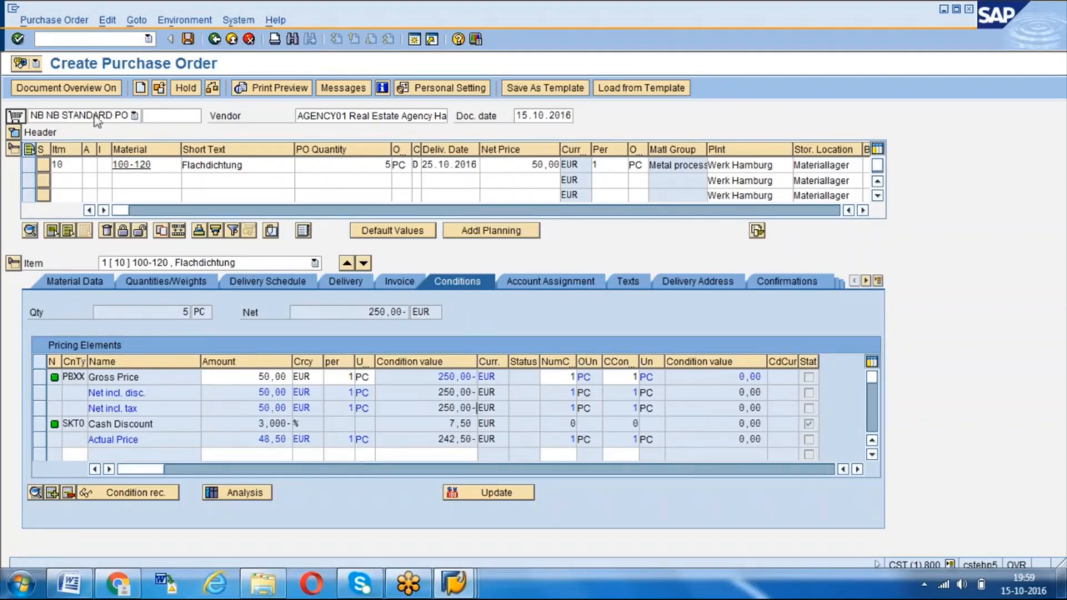
- Set the purchasing group to 002 in the header's organizational data and check the purchase order
left_click(14, 131)
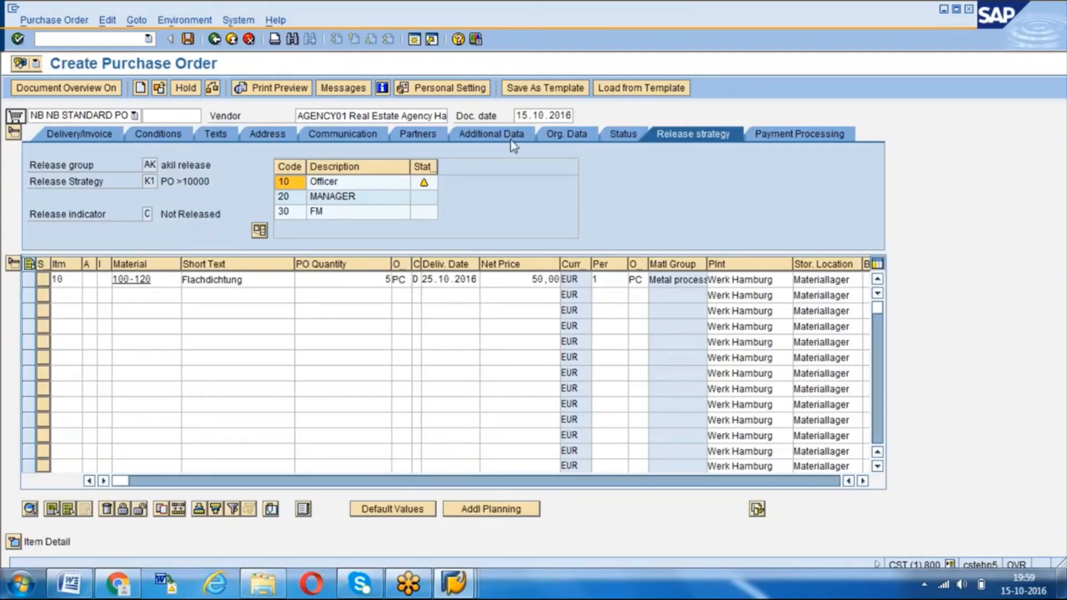
left_click(565, 138)
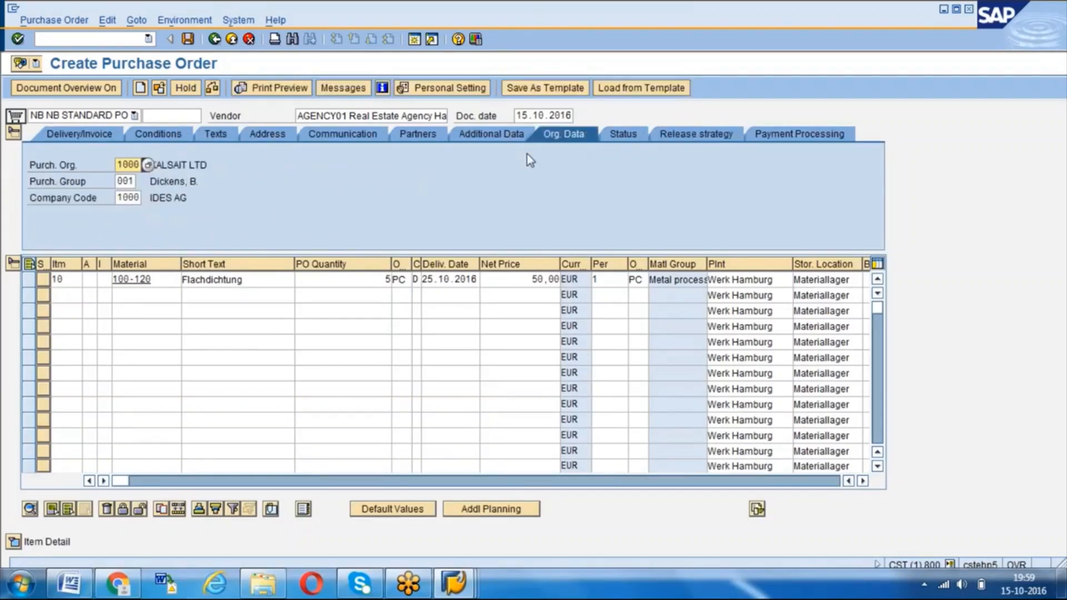
left_click(132, 181)
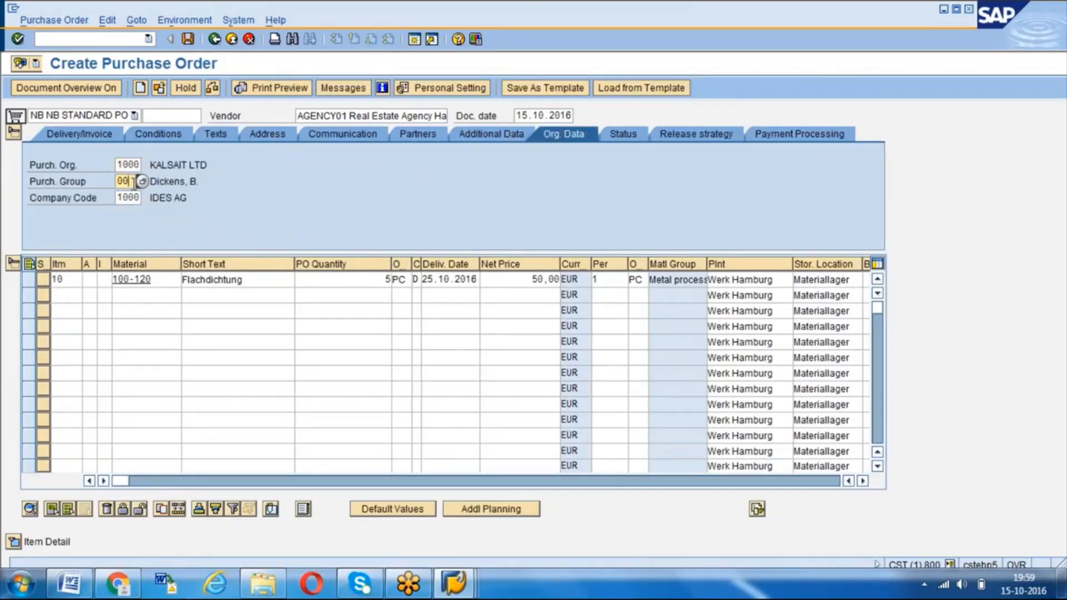
type("2")
key("Return")
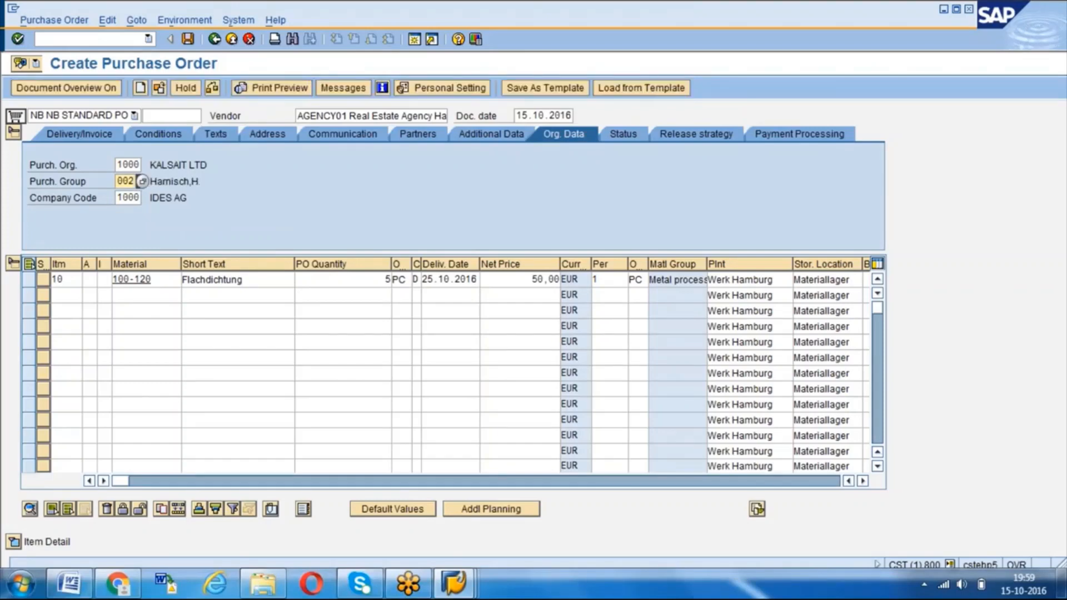
left_click(213, 89)
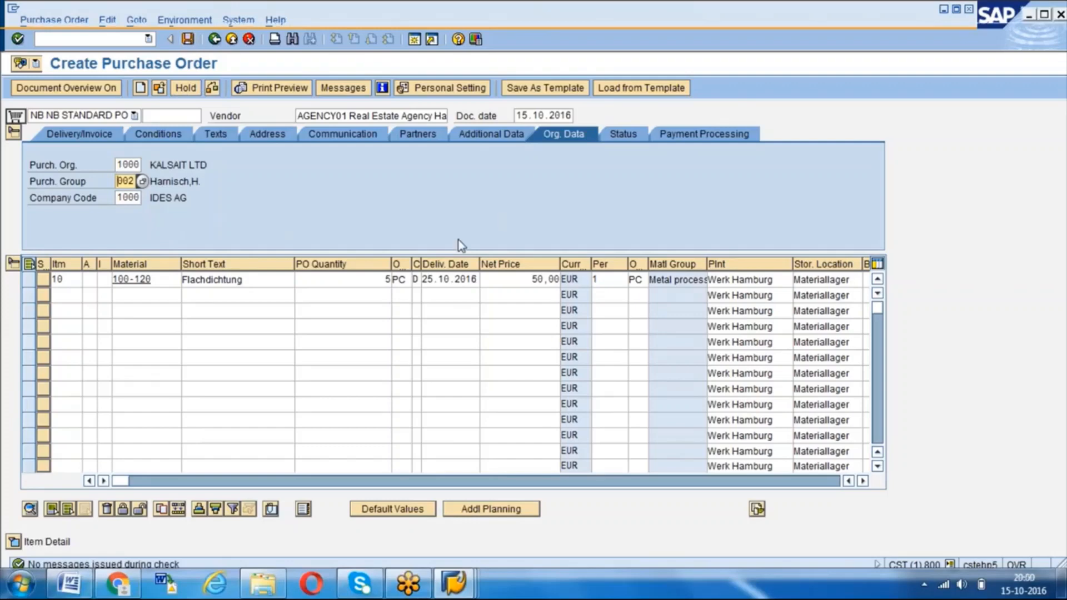
- Review the item's quantity in the overview and save the returns purchase order
double_click(394, 278)
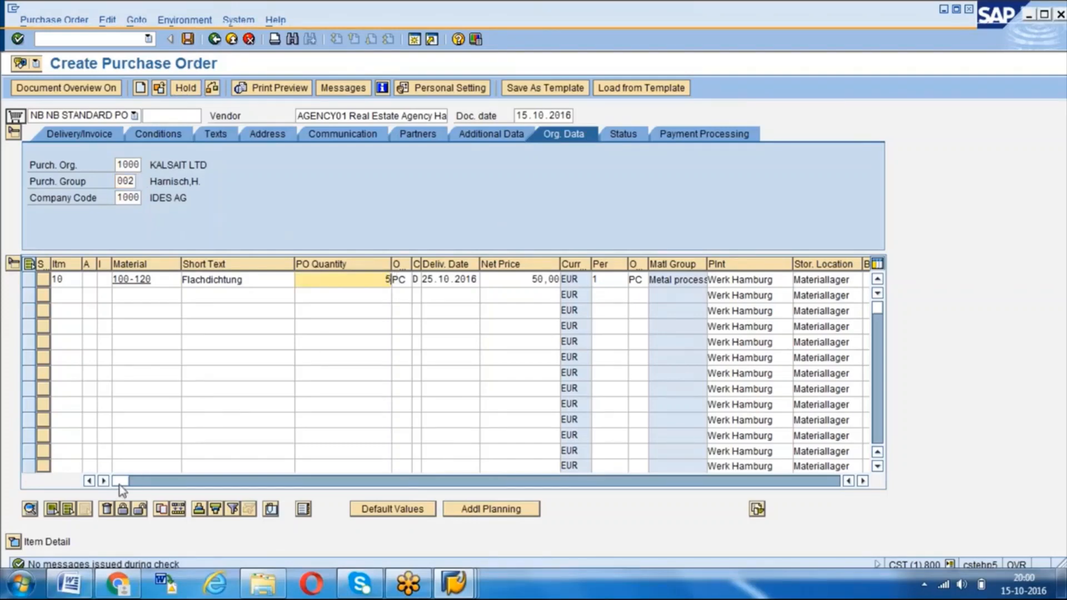
mouse_move(119, 482)
left_mouse_down()
mouse_move(191, 482)
mouse_move(101, 479)
left_mouse_up()
left_click_drag(129, 485, 79, 470)
left_click(66, 466)
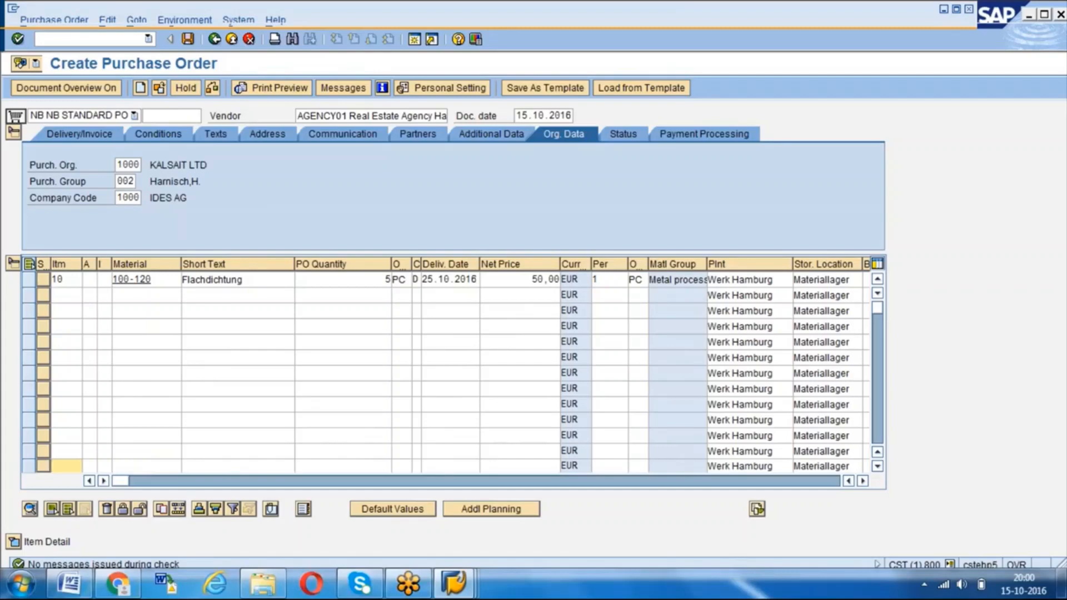
left_click(189, 41)
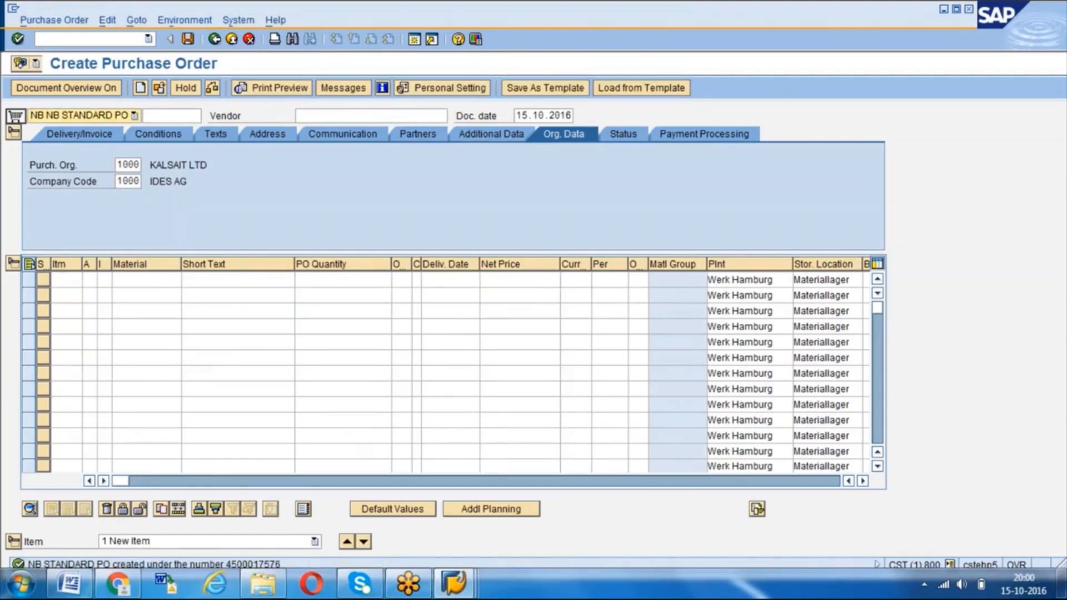
- Display the newly saved purchase order and view its item's confirmation details
left_click(158, 88)
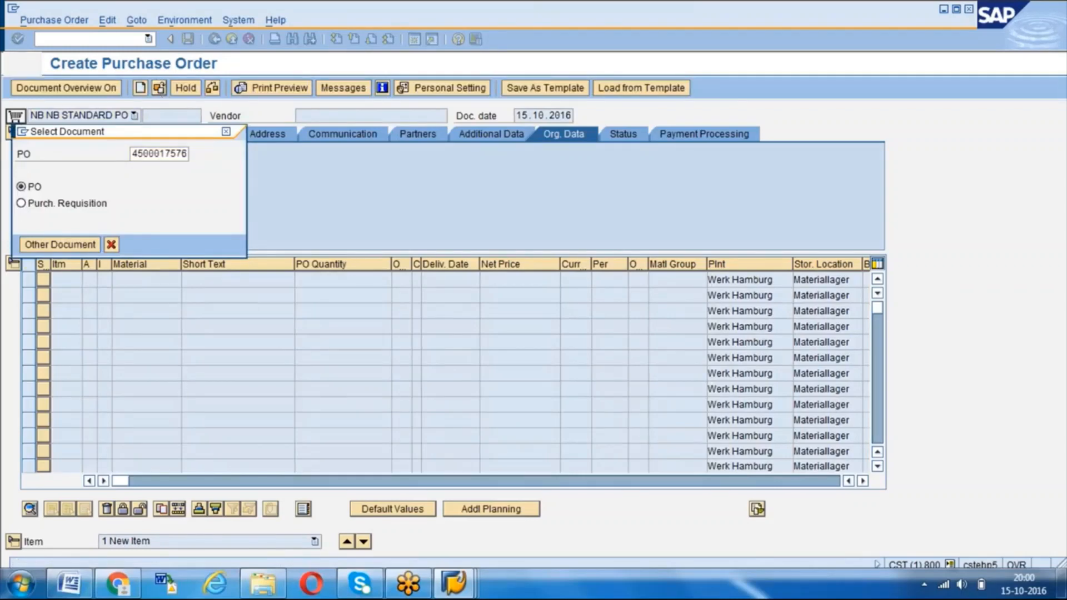
key("Return")
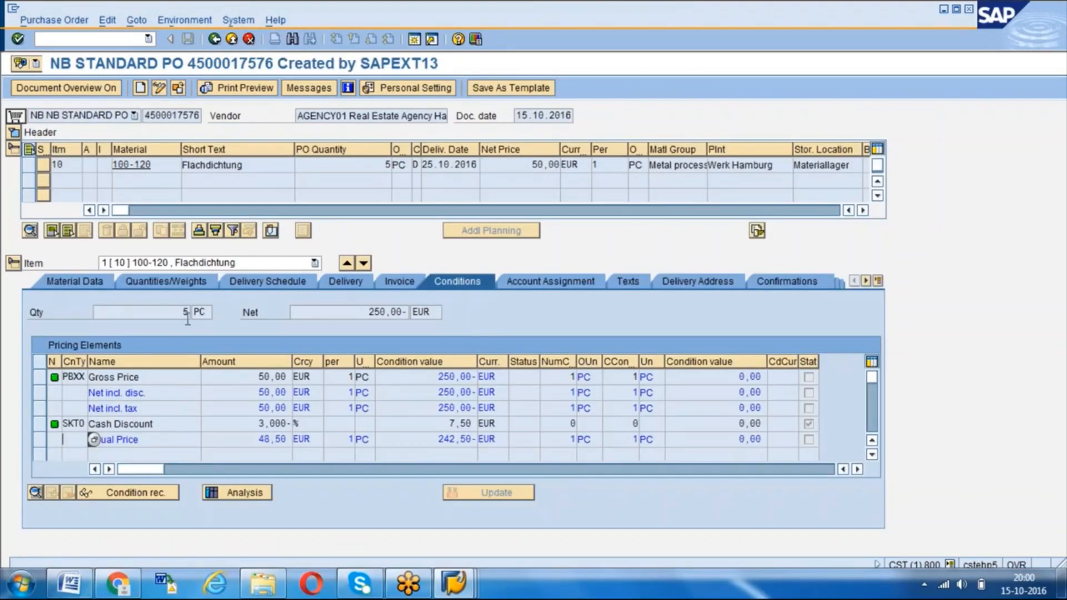
left_click(858, 248)
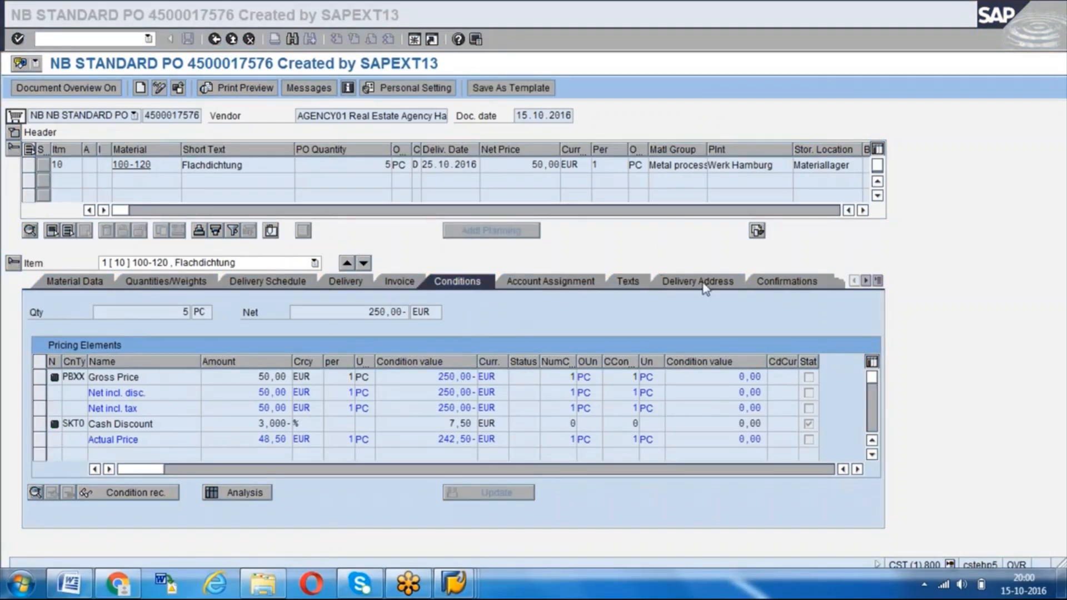
left_click(779, 273)
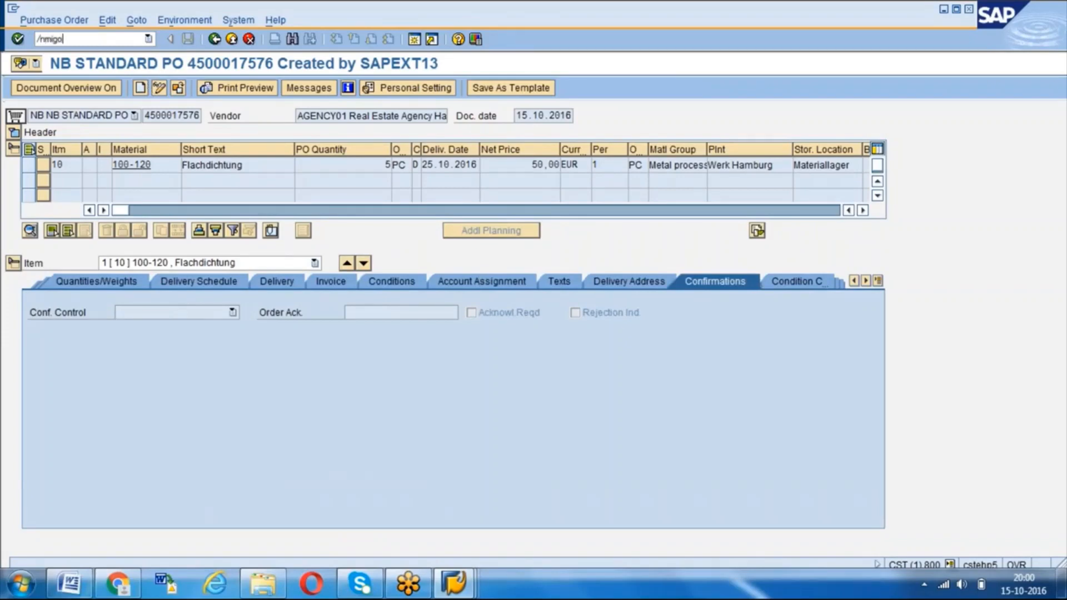
- Start the MIGO transaction with /nmigo and choose the A01 Goods Receipt action
type("/nmigo")
key("Return")
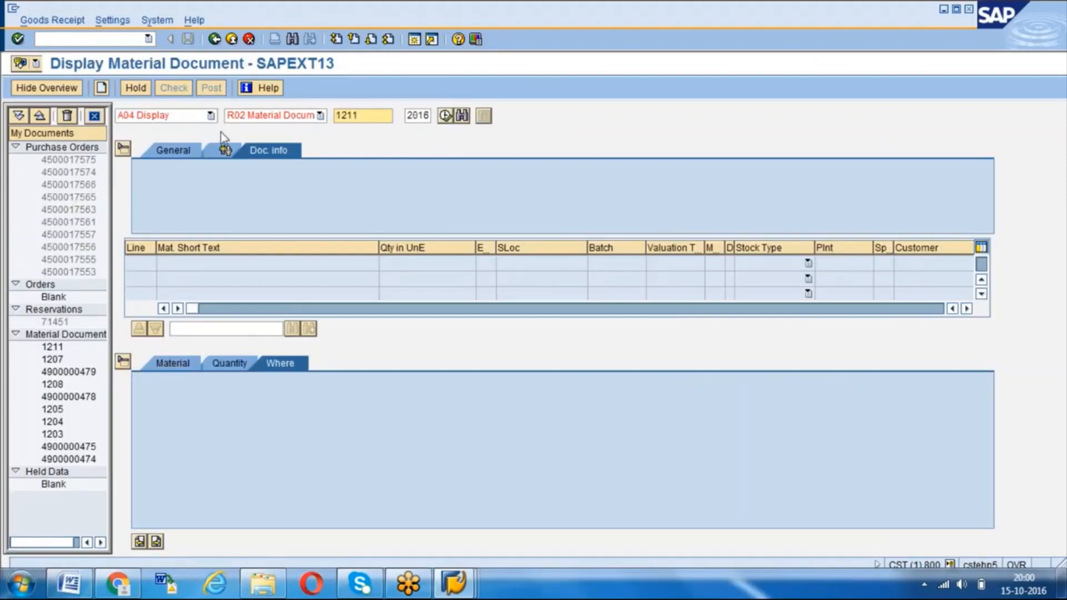
left_click(210, 115)
scroll(215, 169, "up", 1)
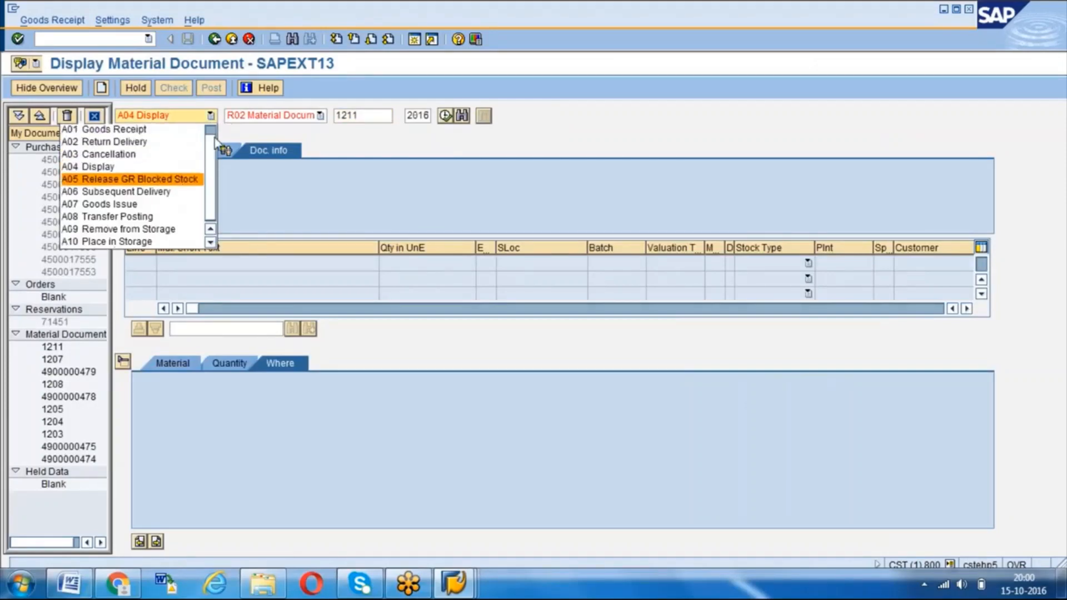
left_click(111, 129)
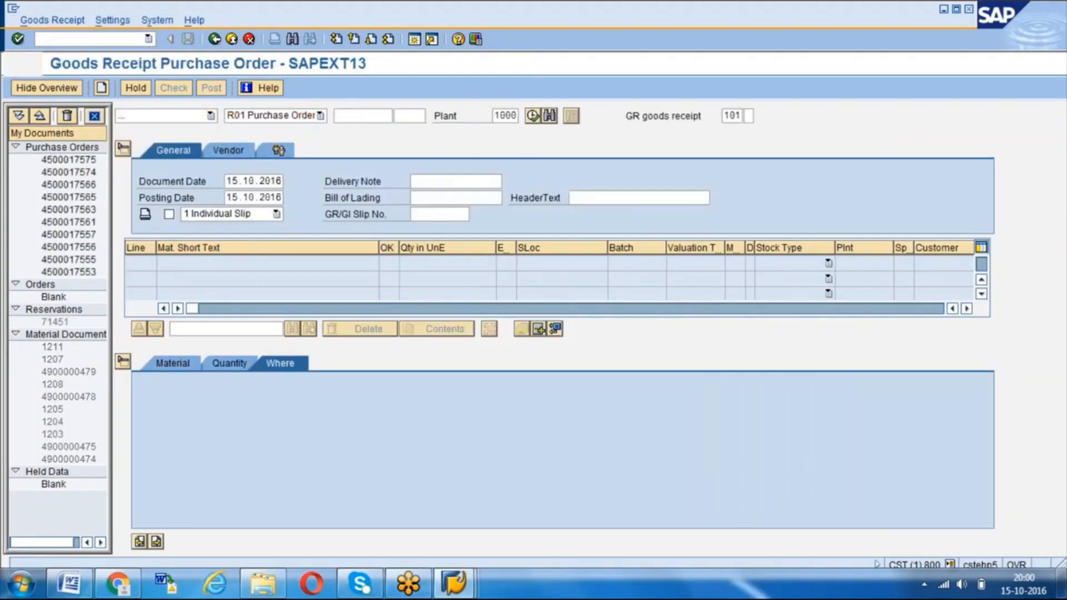
- Load the newly created returns purchase order into the goods receipt by its number
left_click(359, 116)
key("Return")
key("BackSpace")
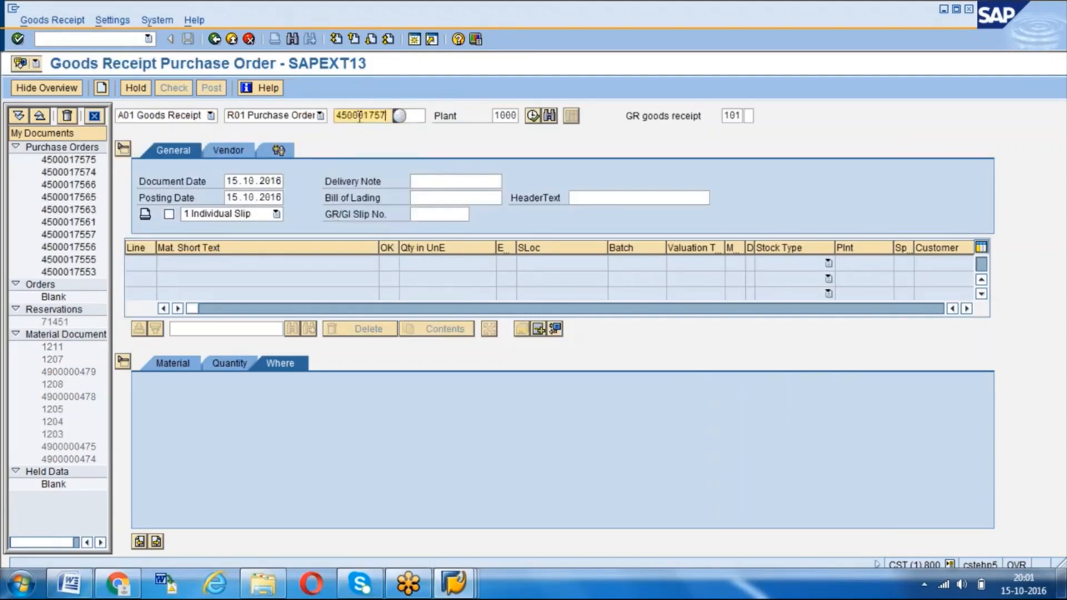
type("6")
key("Return")
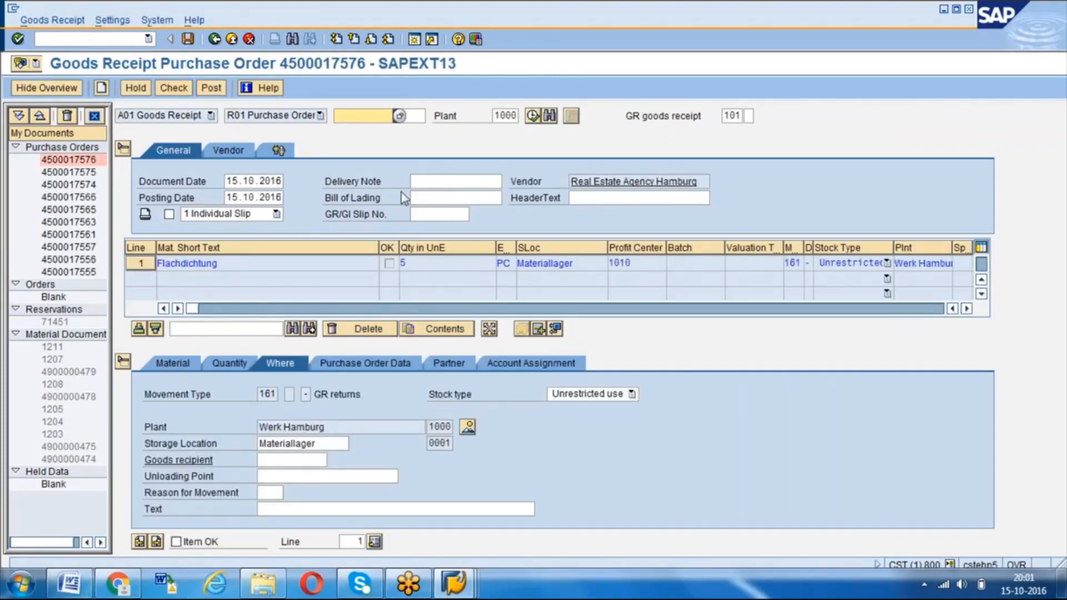
- Inspect the item's movement type and material data, and mark the item as OK
left_click(265, 394)
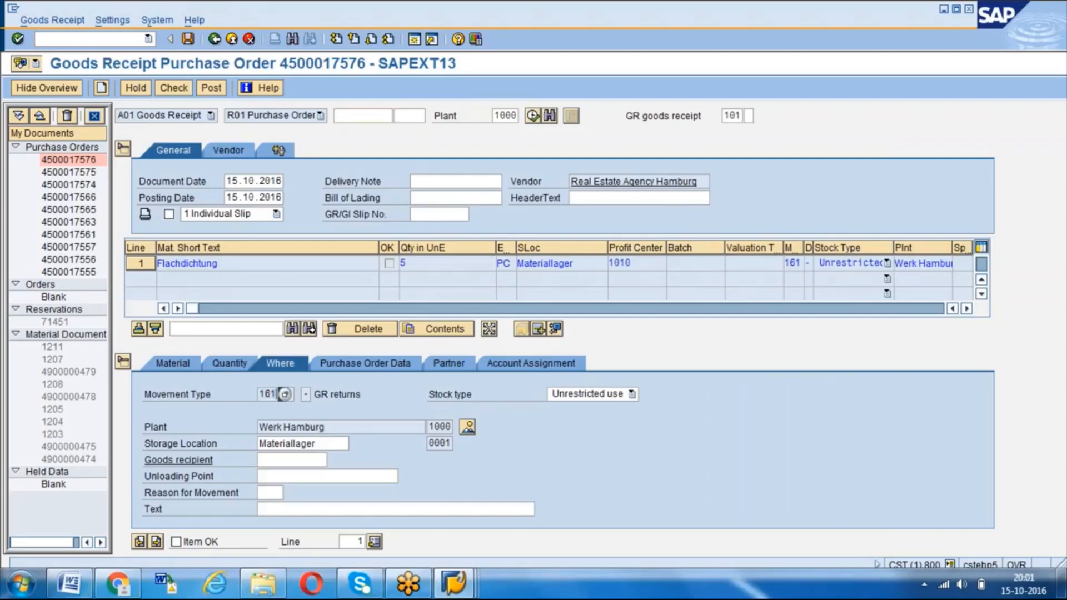
left_click(323, 394)
left_click(179, 364)
left_click(187, 541)
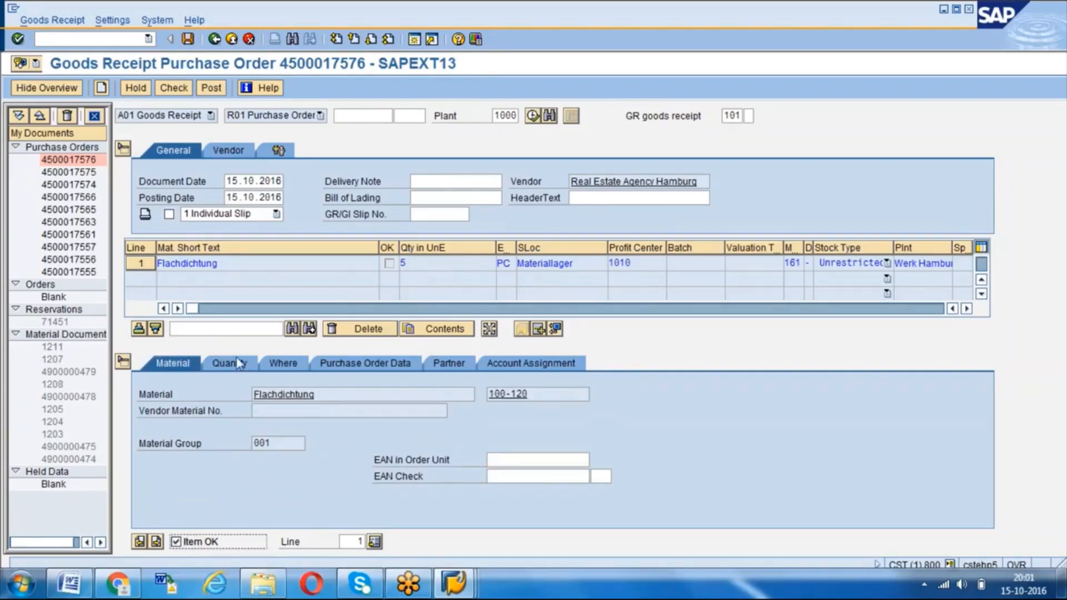
- Review the item's quantity, storage location, purchase order data and partner details
left_click(228, 363)
left_click(289, 394)
left_click(292, 364)
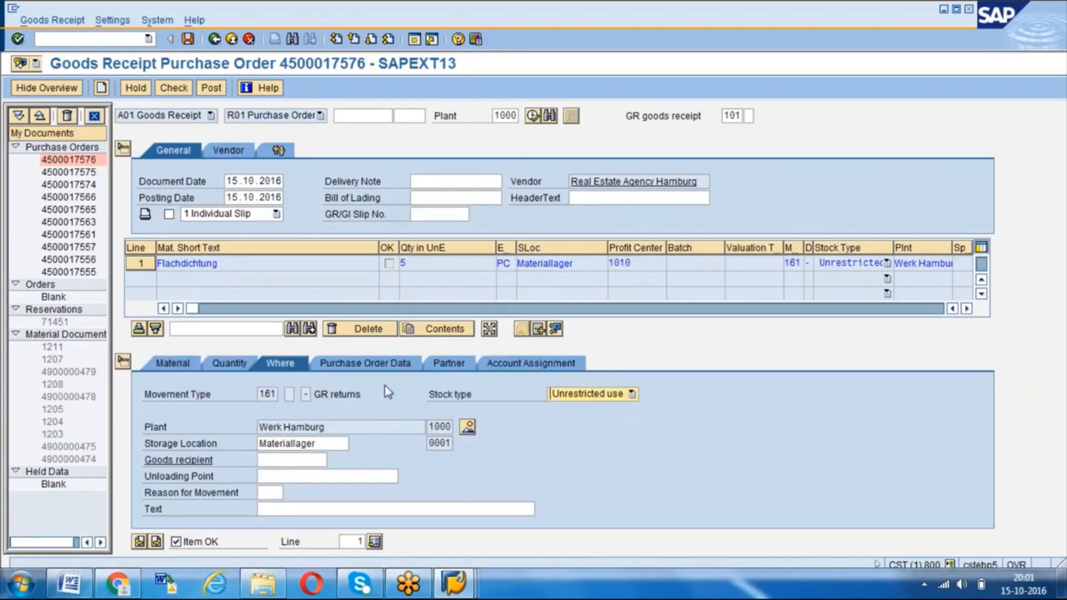
left_click(385, 366)
left_click(449, 367)
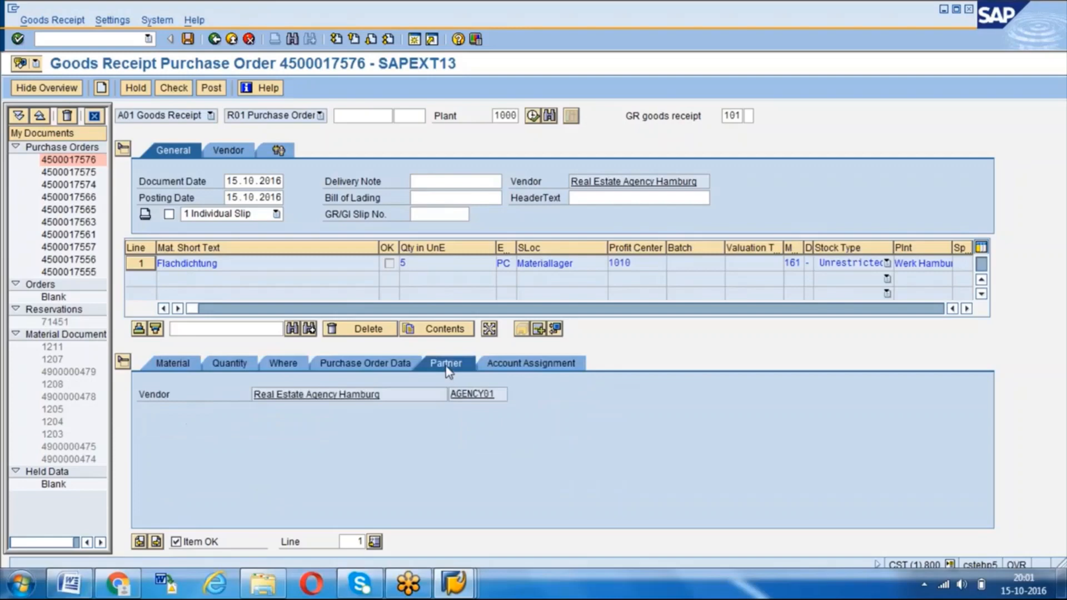
left_click(291, 364)
left_click(236, 363)
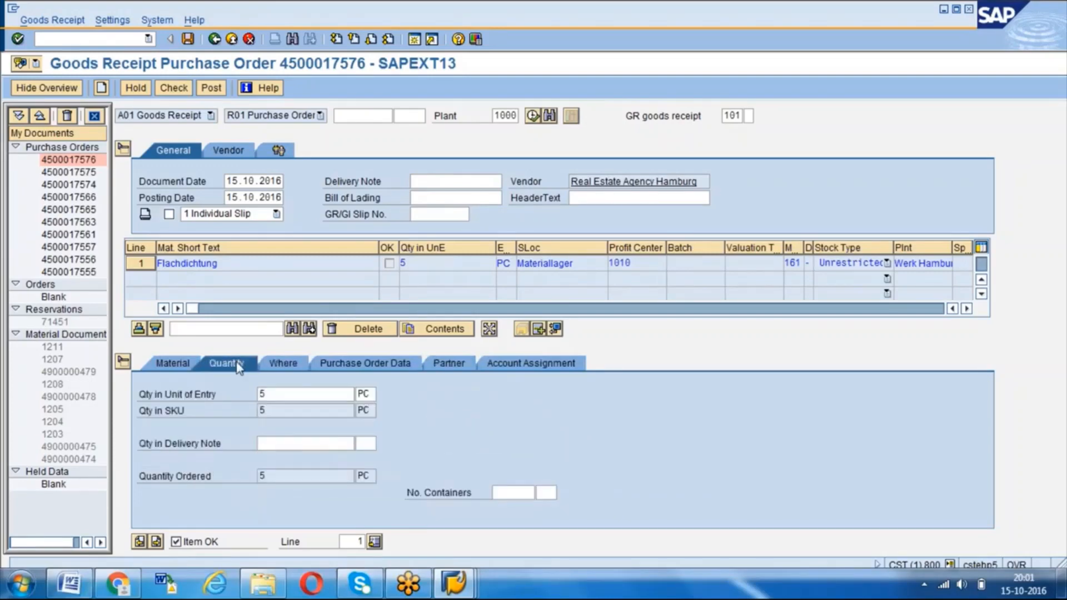
- Fill in the item's goods recipient with the previously used name
left_click(292, 364)
left_click(275, 458)
left_click(275, 458)
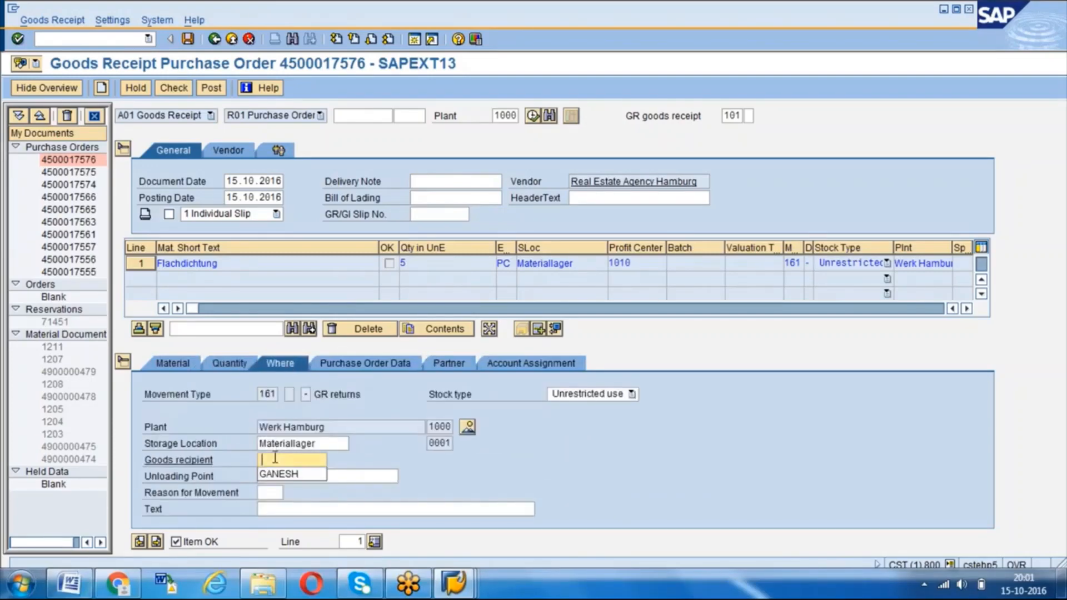
key("Down")
key("Return")
key("Return")
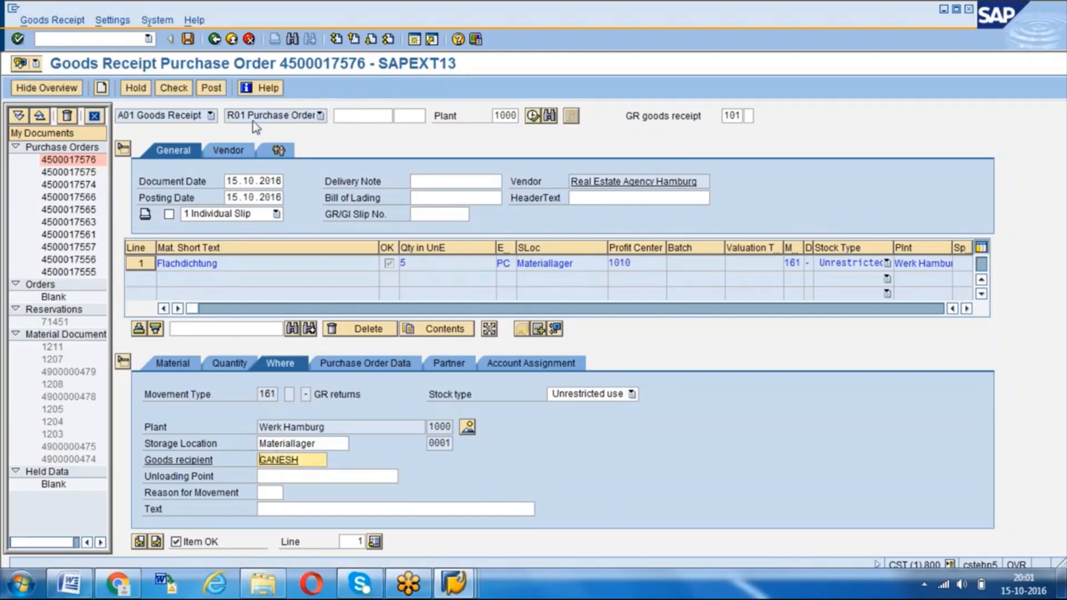
- Look up the available values for the item's reason for movement
left_click(275, 494)
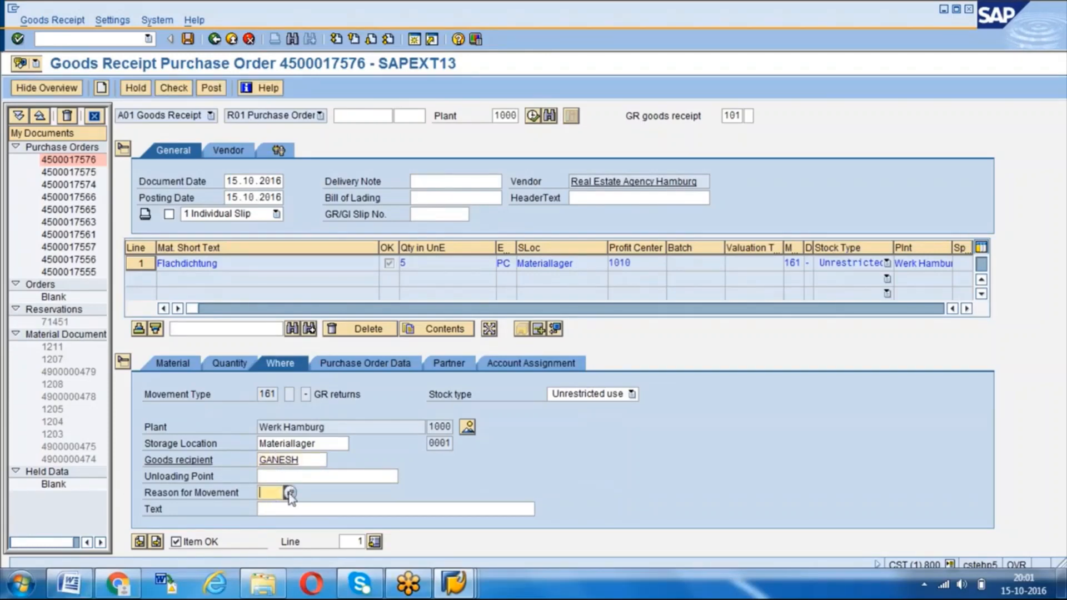
left_click(290, 494)
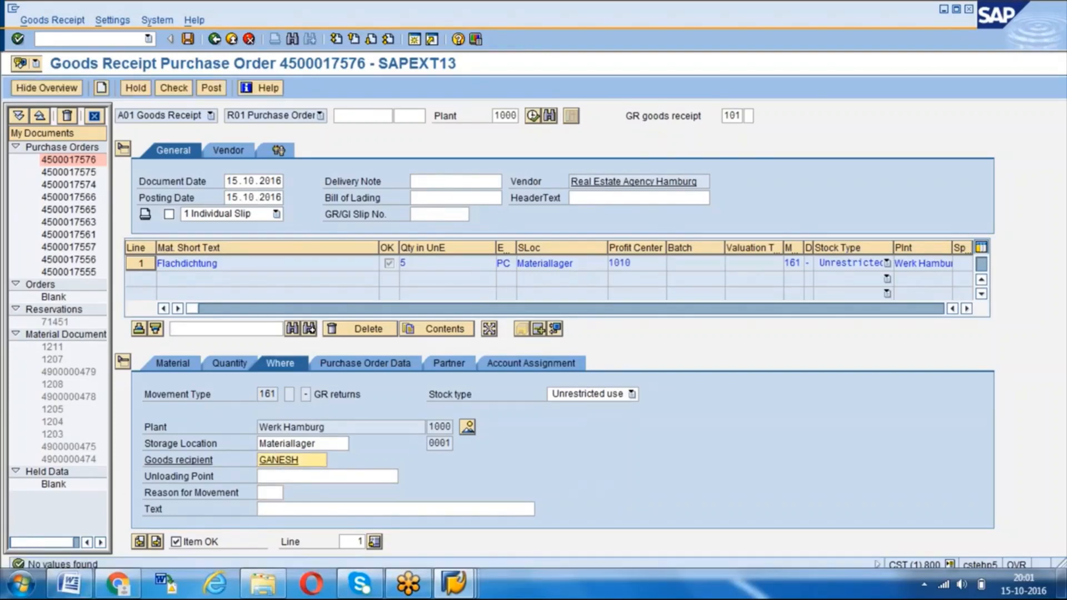
left_click(275, 492)
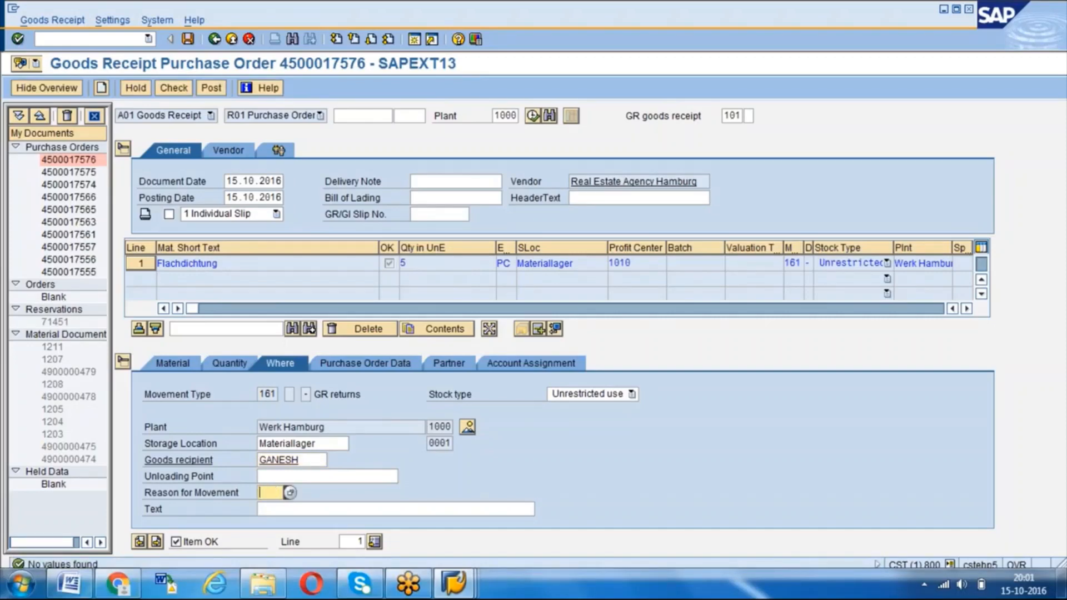
- Post the goods receipt for the returns purchase order and display its material document
left_click(212, 89)
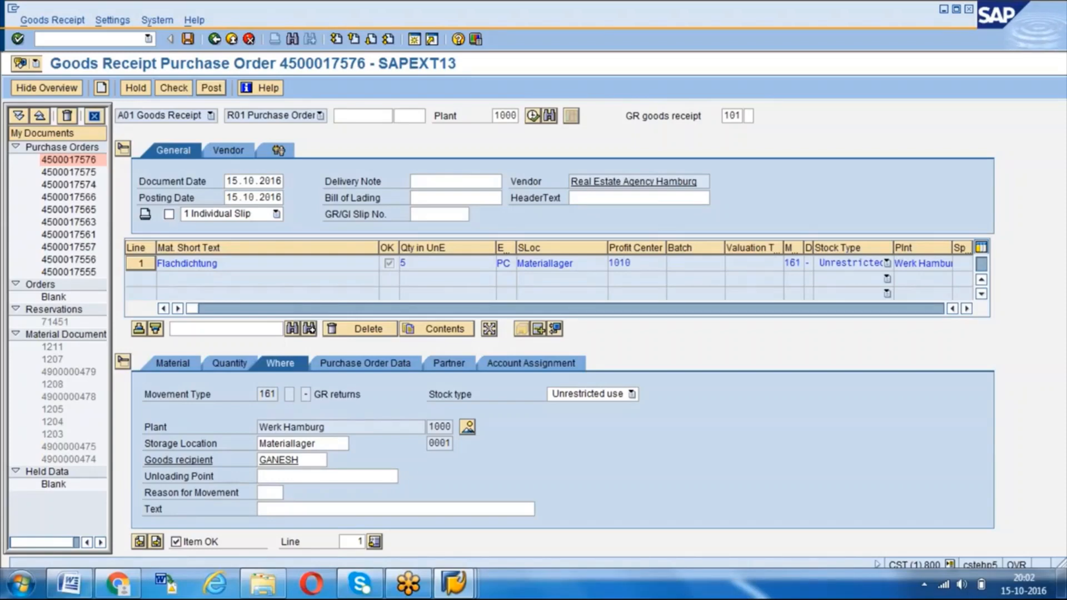
key("ctrl+s")
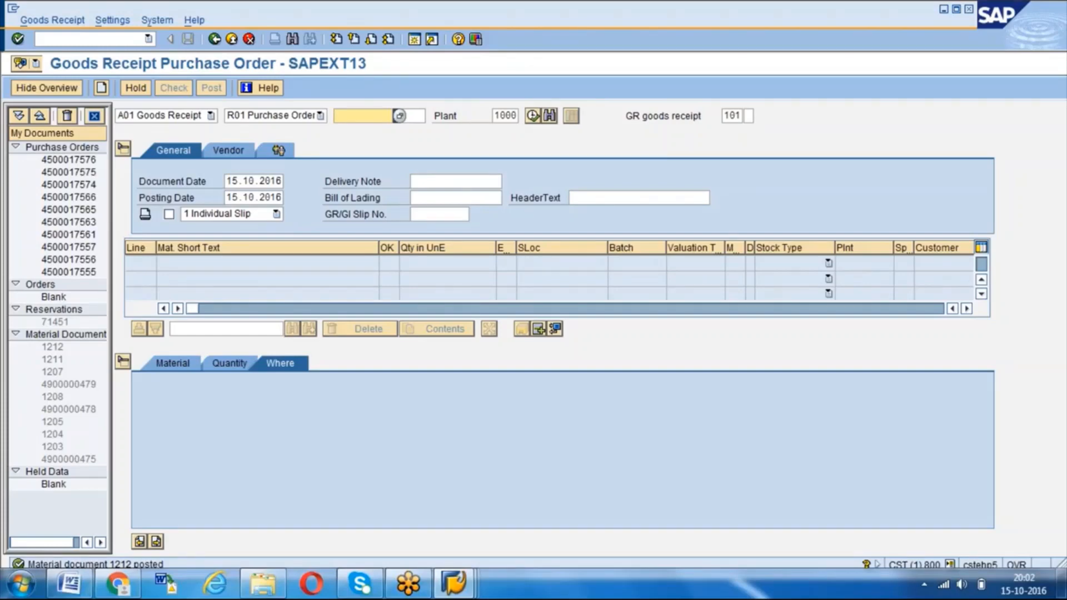
left_click(211, 115)
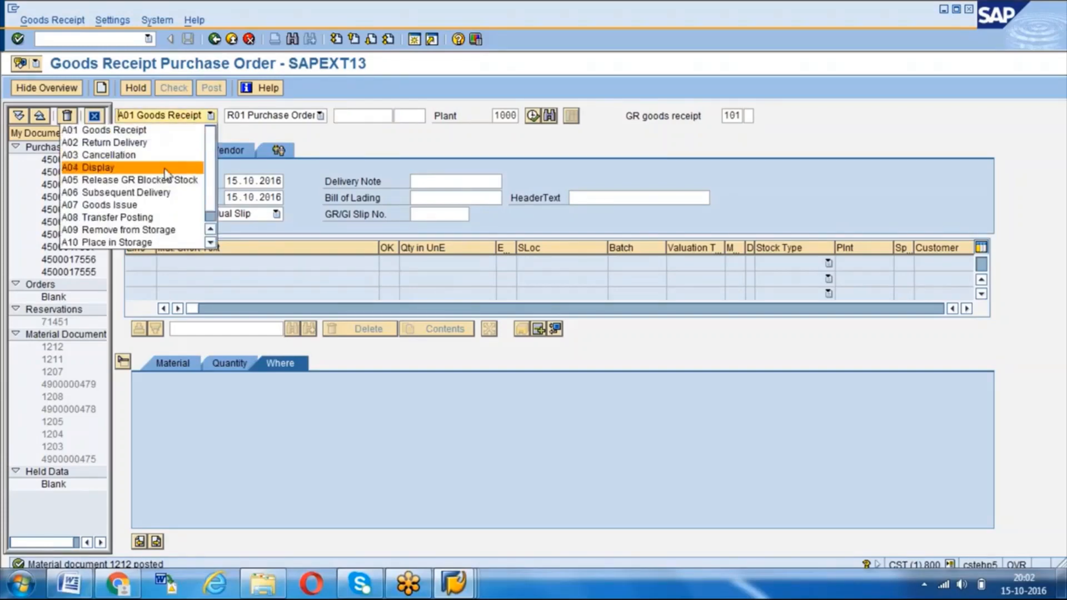
left_click(170, 167)
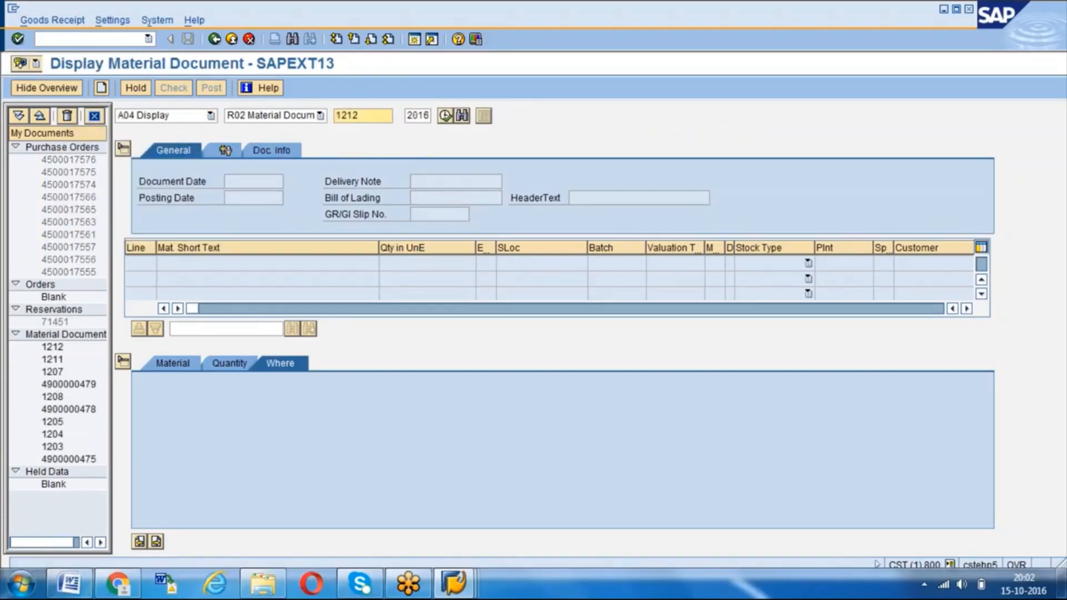
key("Return")
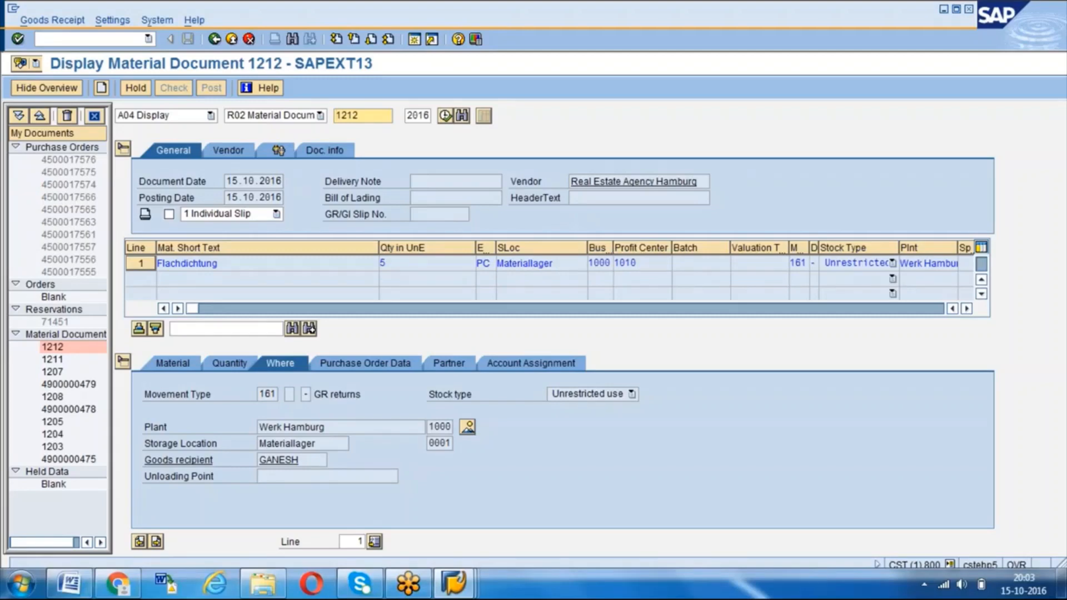
- Open the material document's FI accounting document and examine the amounts of the inventory and goods received/invoice receipt line items
left_click(324, 154)
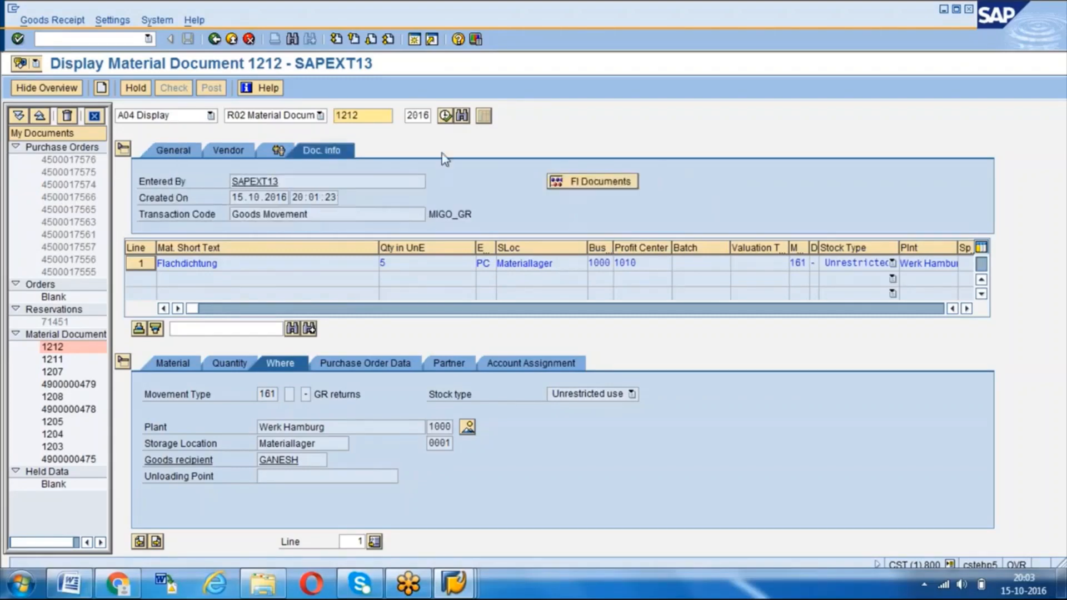
left_click(605, 182)
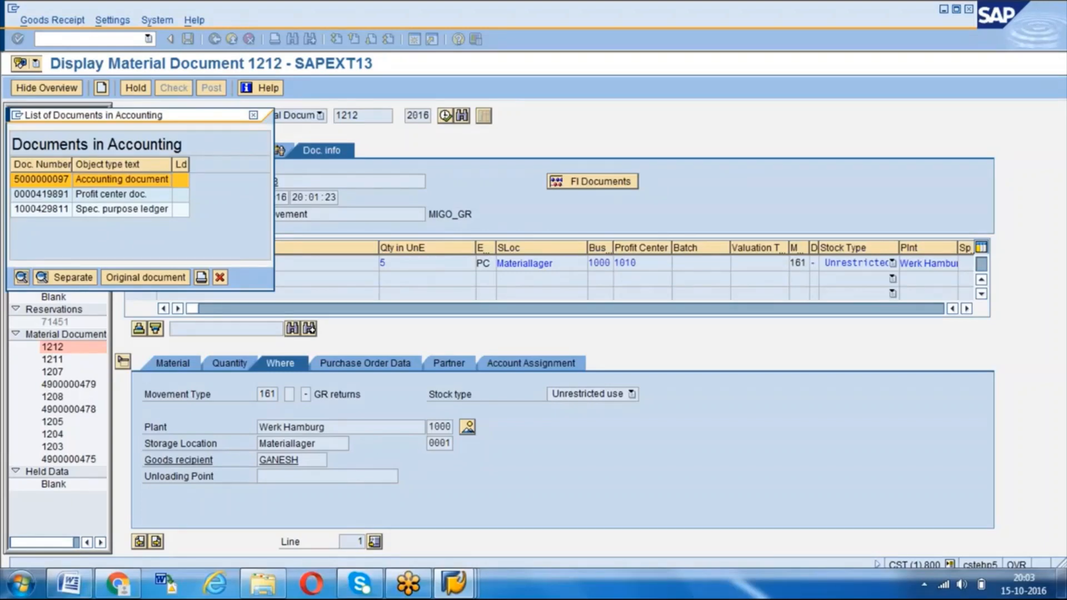
key("Return")
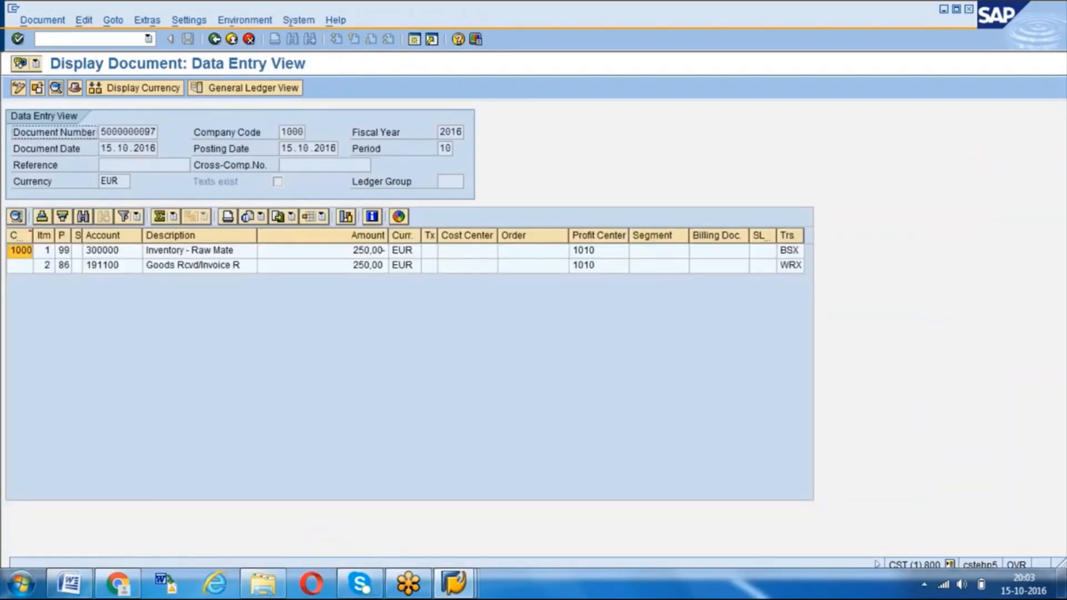
left_click(435, 252)
left_click(378, 251)
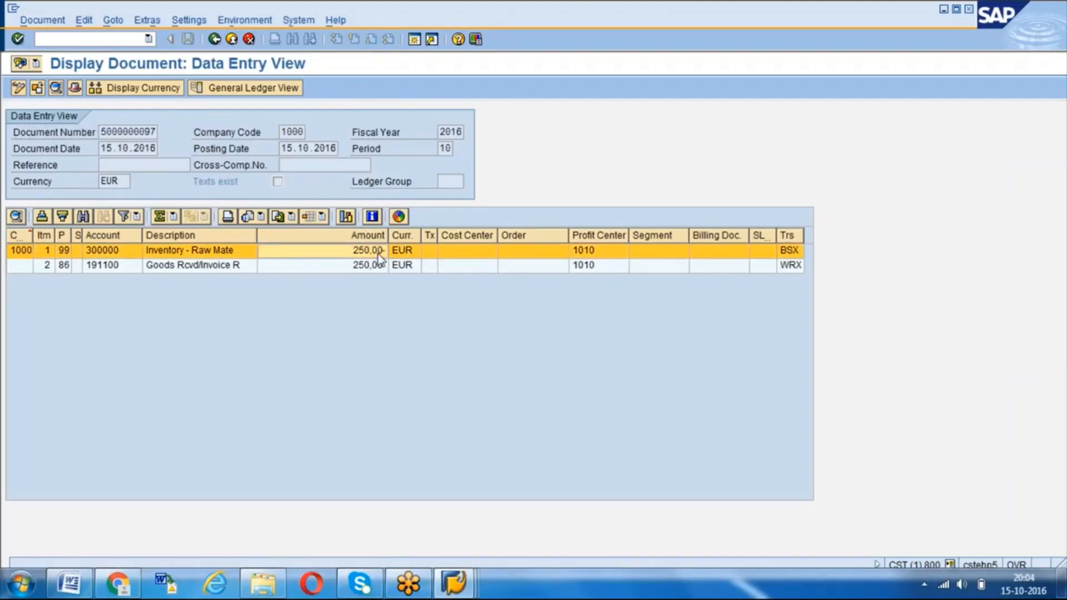
left_click(370, 266)
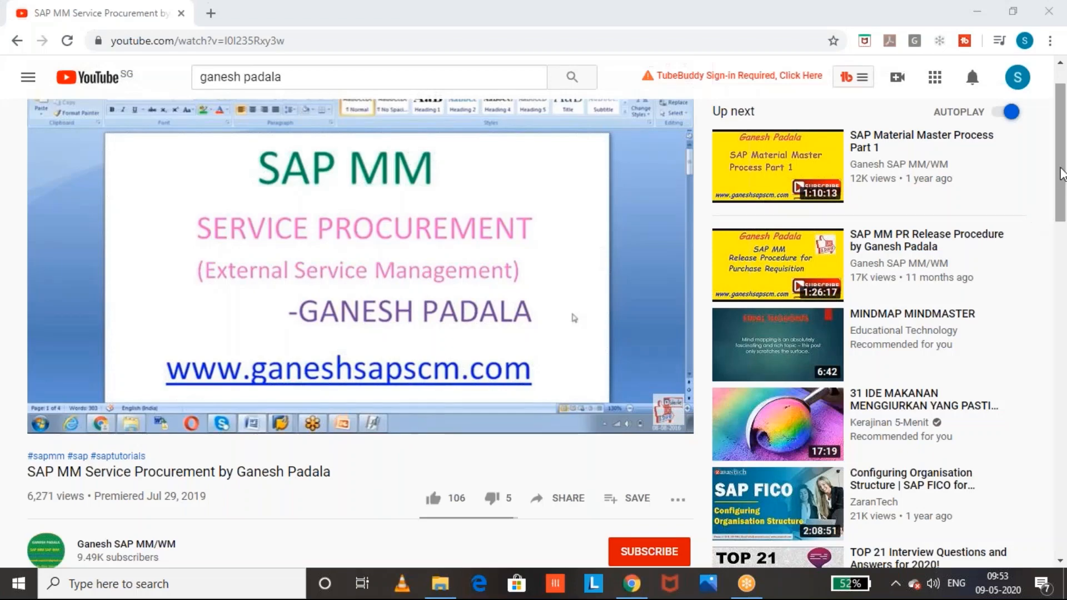
- On the YouTube page of the SAP MM Service Procurement video, subscribe to its channel with all notifications turned on
mouse_move(1062, 172)
left_mouse_down()
mouse_move(1062, 198)
mouse_move(1061, 188)
left_mouse_up()
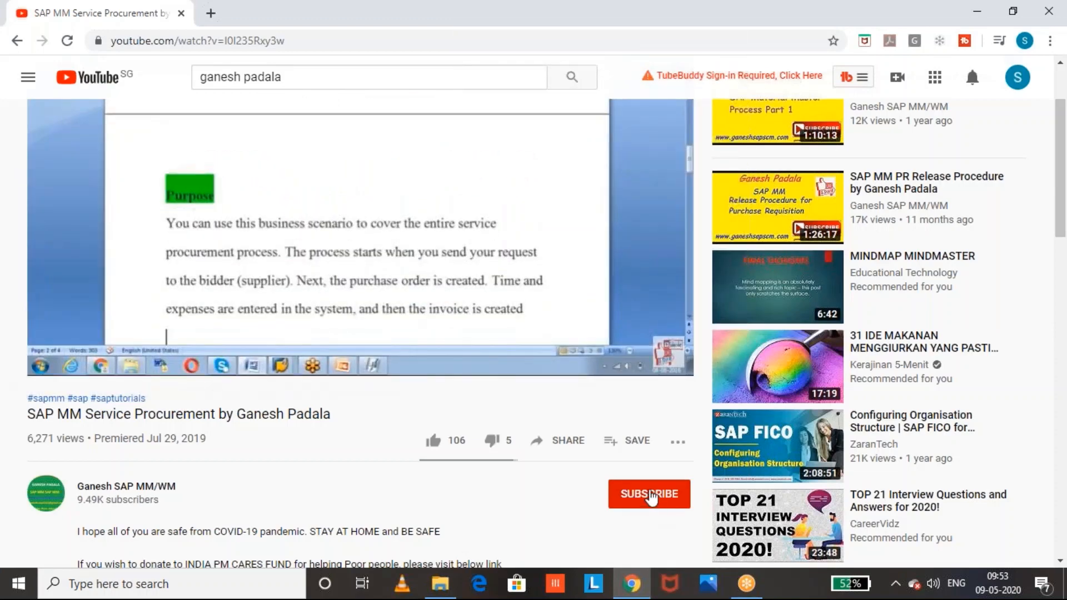
left_click(649, 496)
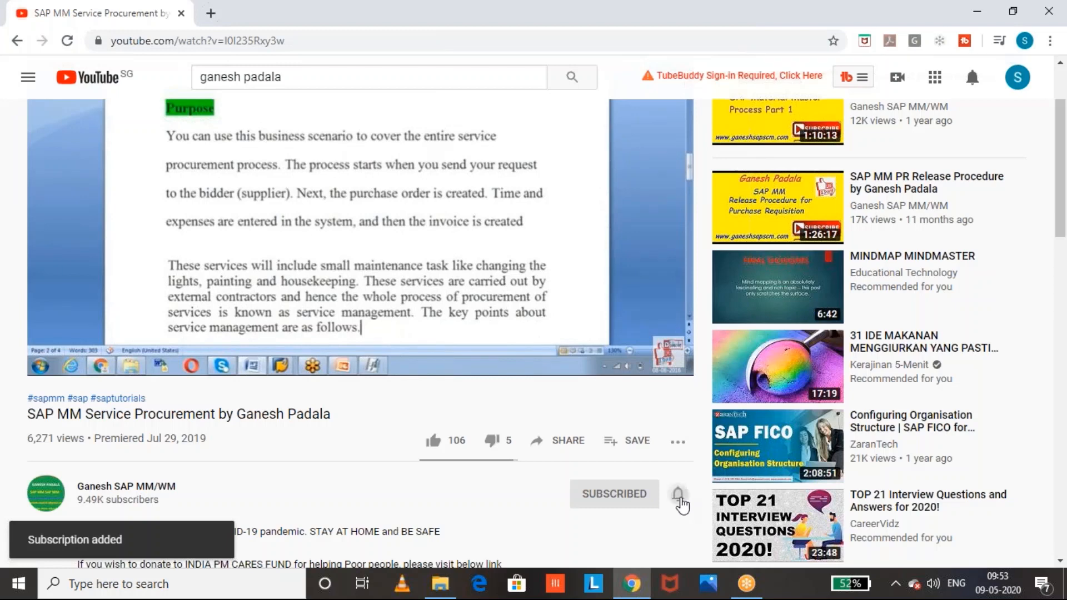
left_click(677, 496)
left_click(709, 403)
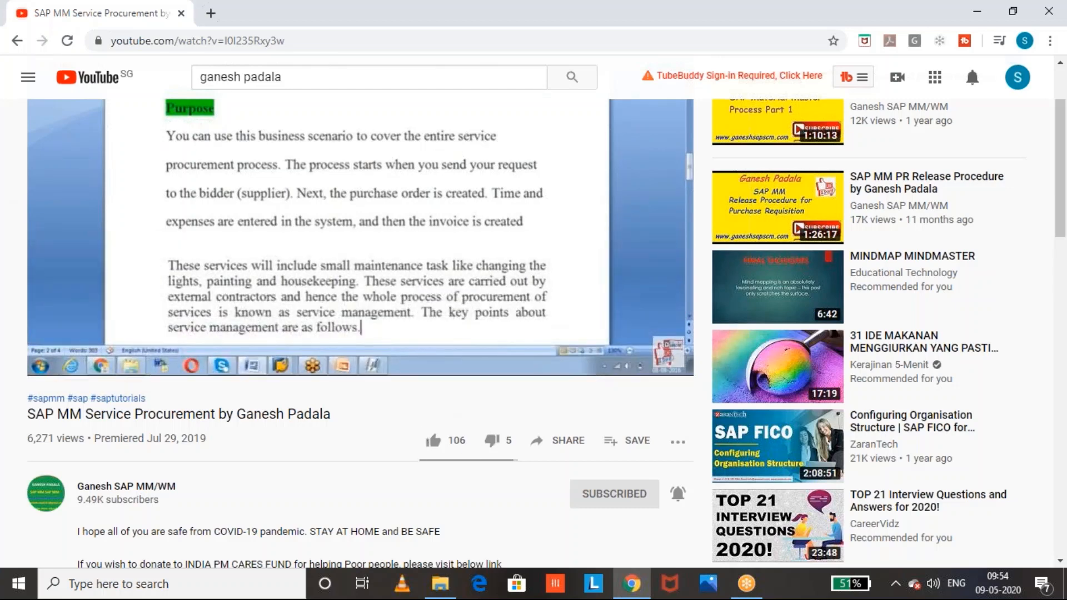
- Like the SAP MM Service Procurement video
left_click(434, 442)
left_click(1065, 188)
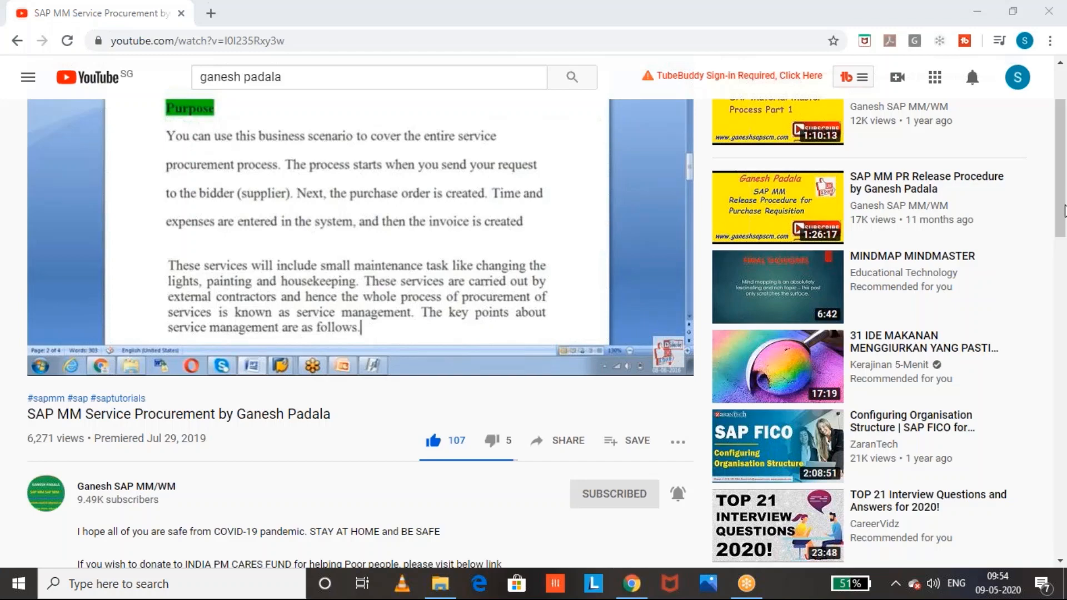
left_click(1063, 214)
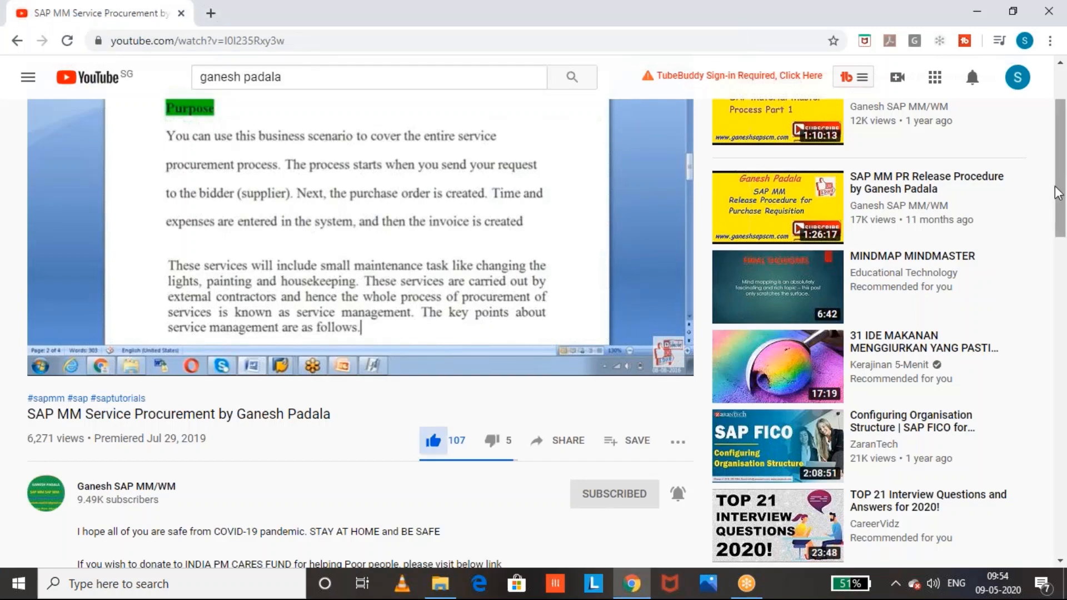
- Expand the video's description and review the SAP MM and WM playlist links and contact details
left_click_drag(1059, 194, 1061, 244)
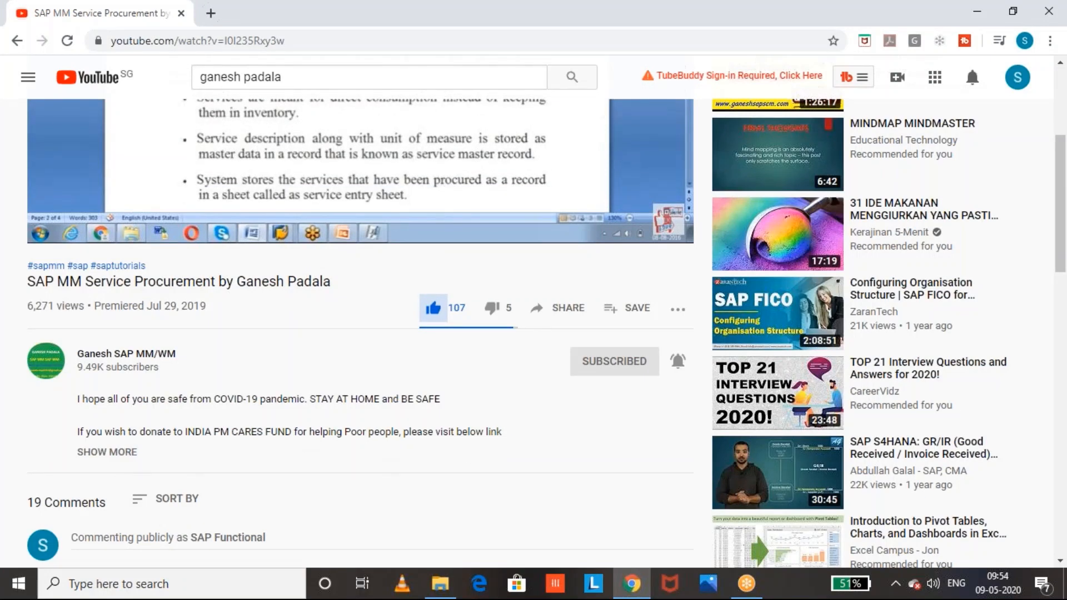
left_click(114, 452)
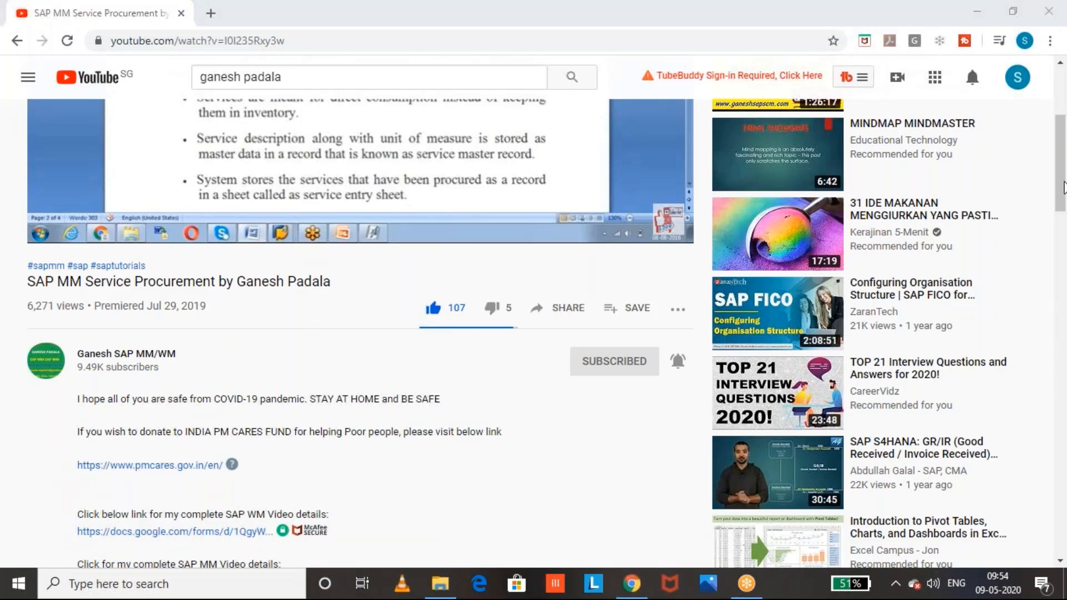
left_click_drag(1062, 205, 1063, 247)
scroll(177, 237, "down", 7)
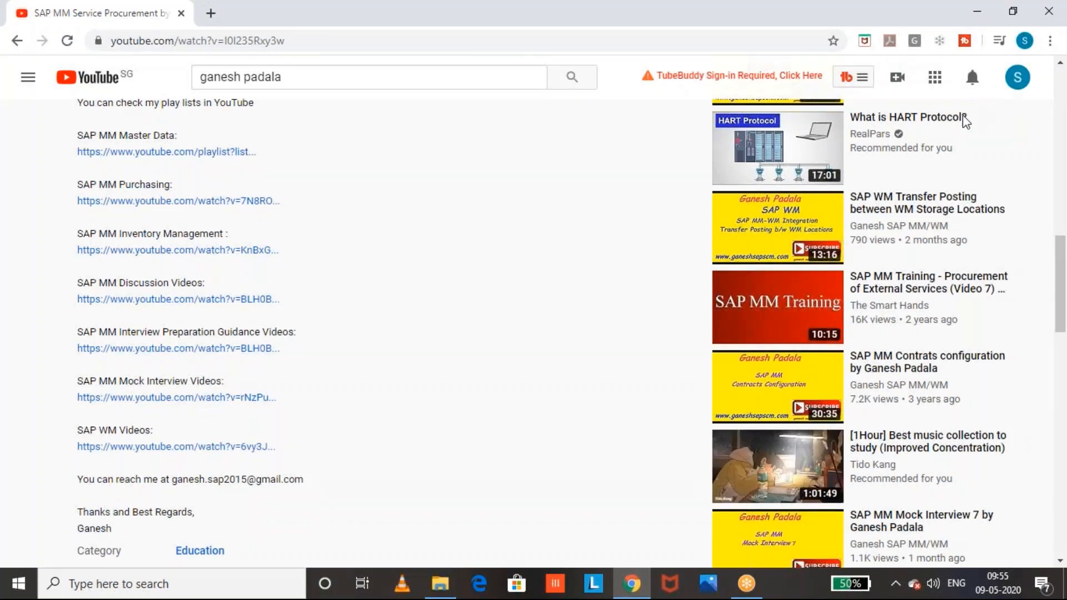
left_click(972, 22)
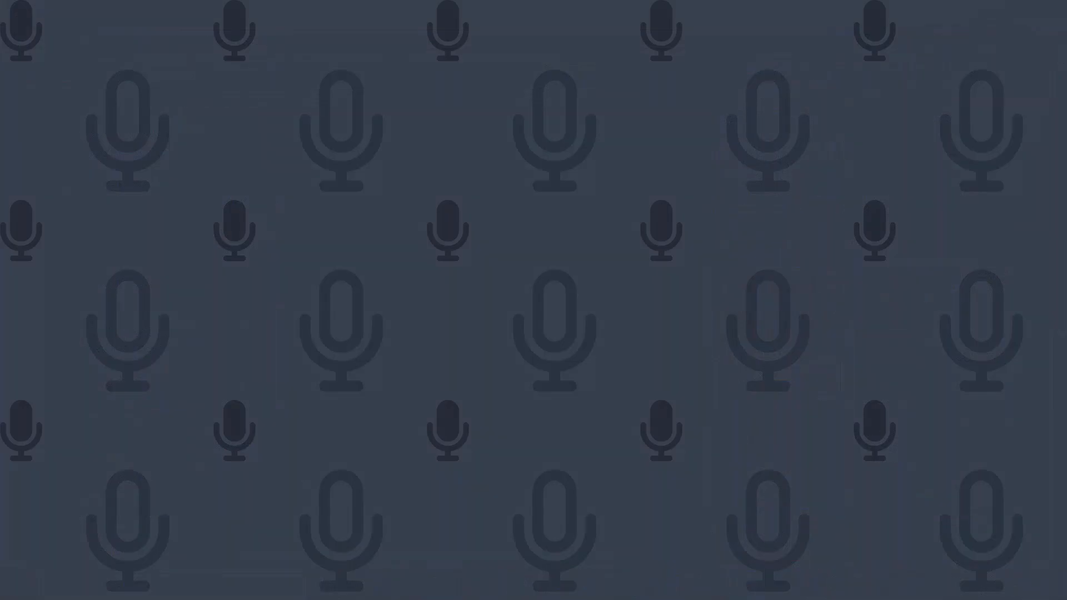